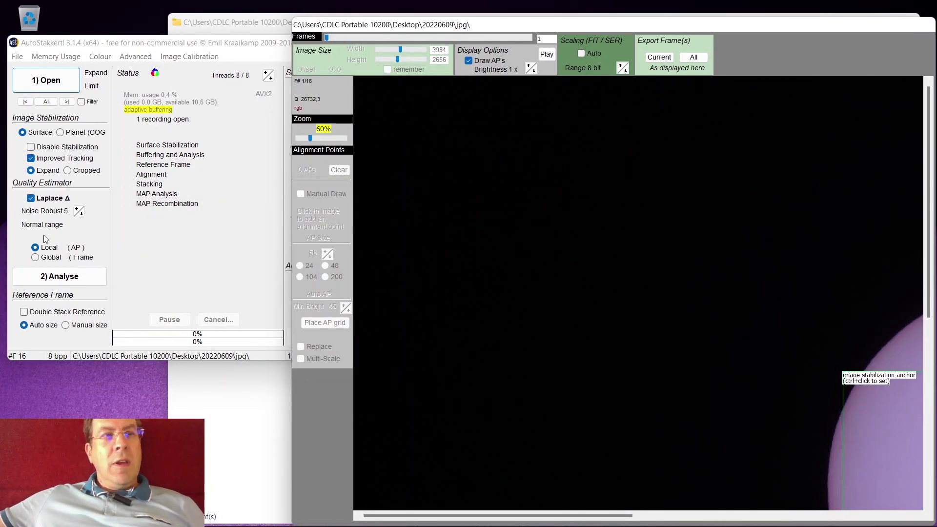
- Set the image stabilization to Planet (COG) and preview the whole solar disc at 20% zoom on frame 6
click(70, 134)
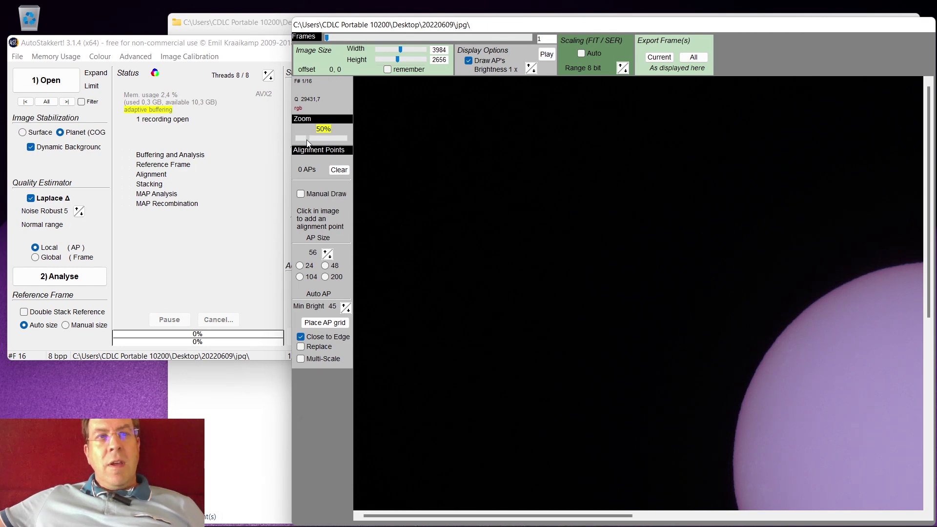
drag(309, 140, 300, 139)
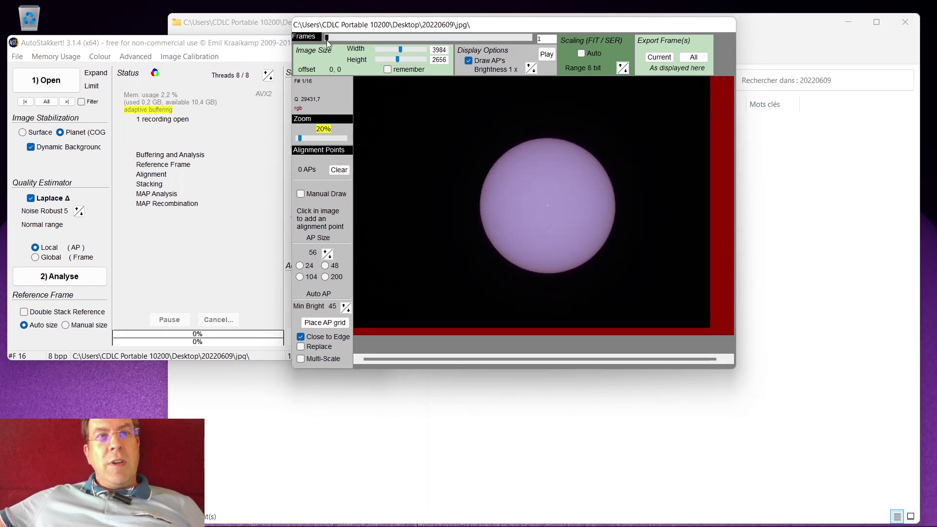
drag(368, 45, 396, 51)
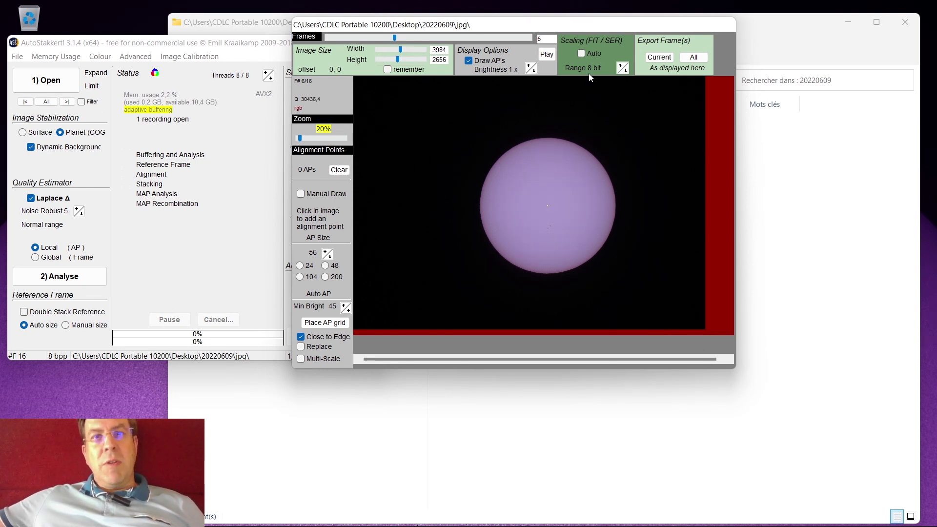
drag(613, 25, 642, 39)
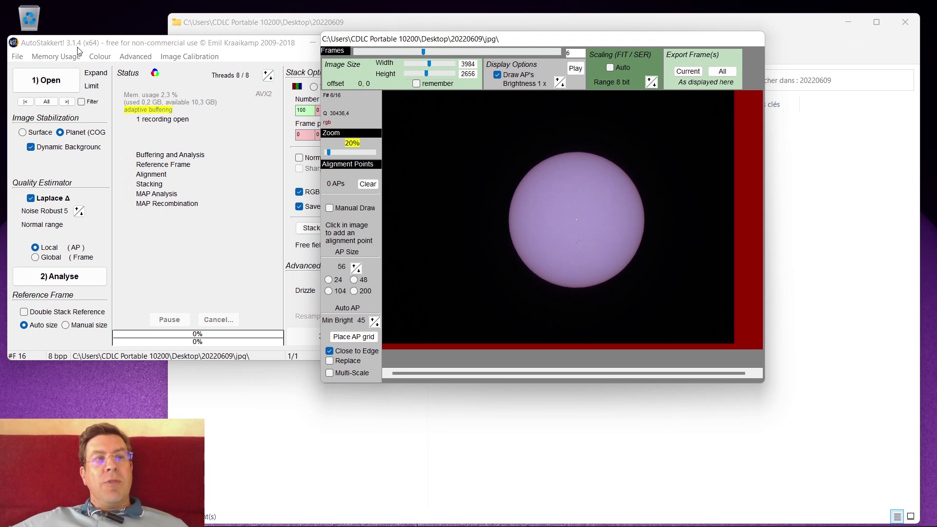
- Find and launch PIPP
click(308, 512)
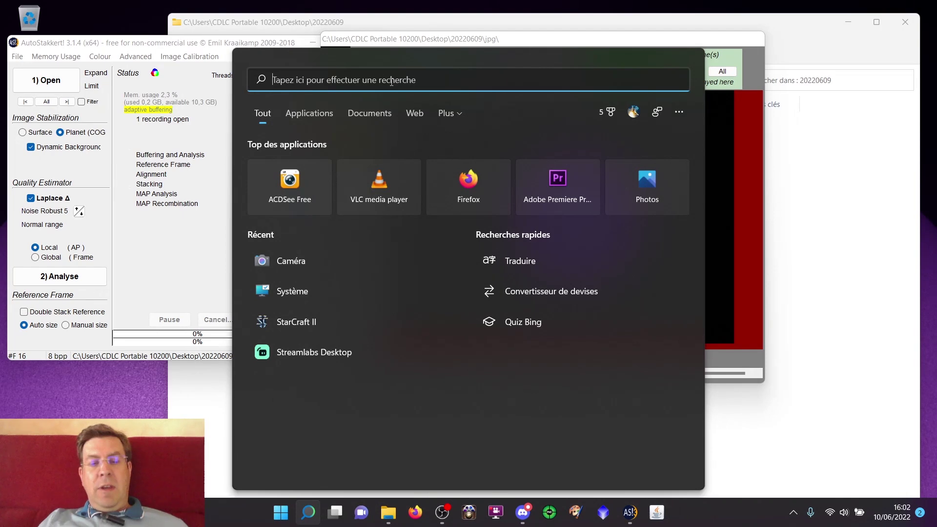
text(pipp)
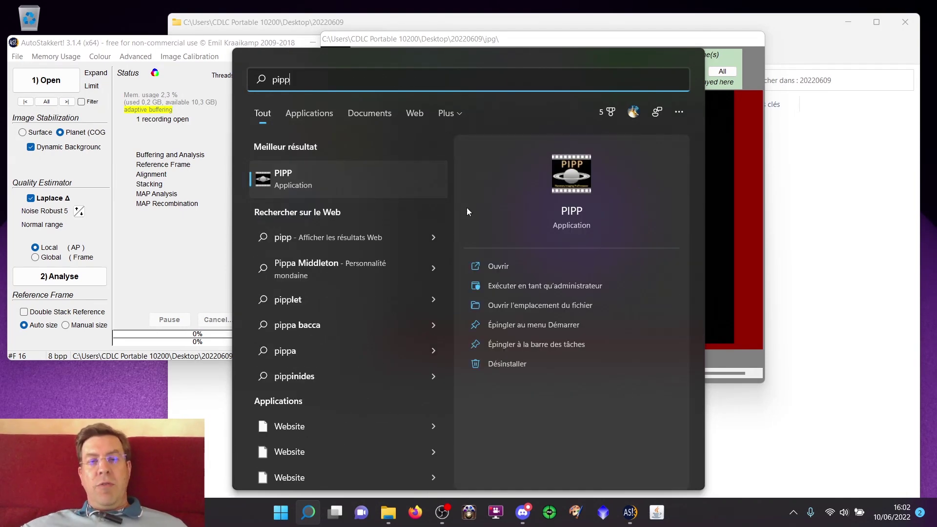
click(576, 186)
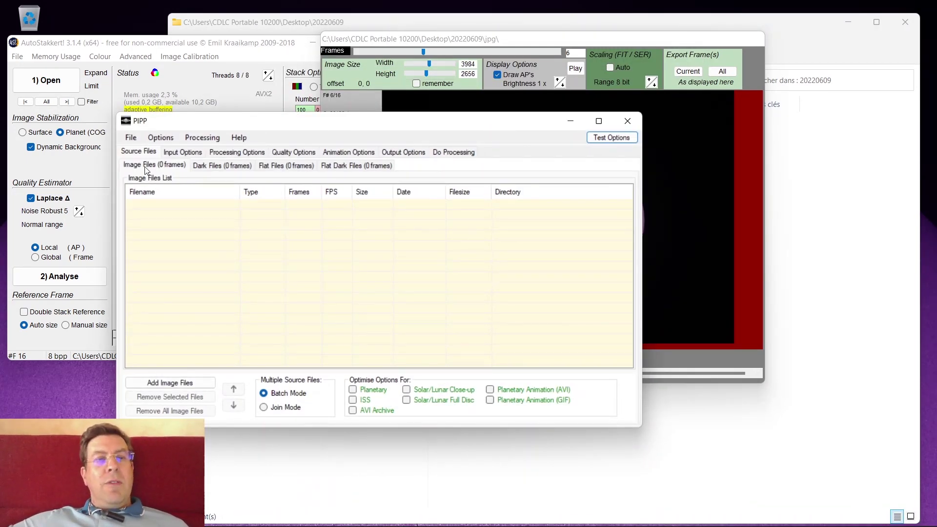
- Add all ARW images from the Desktop\20220609\arw folder as source files
click(179, 386)
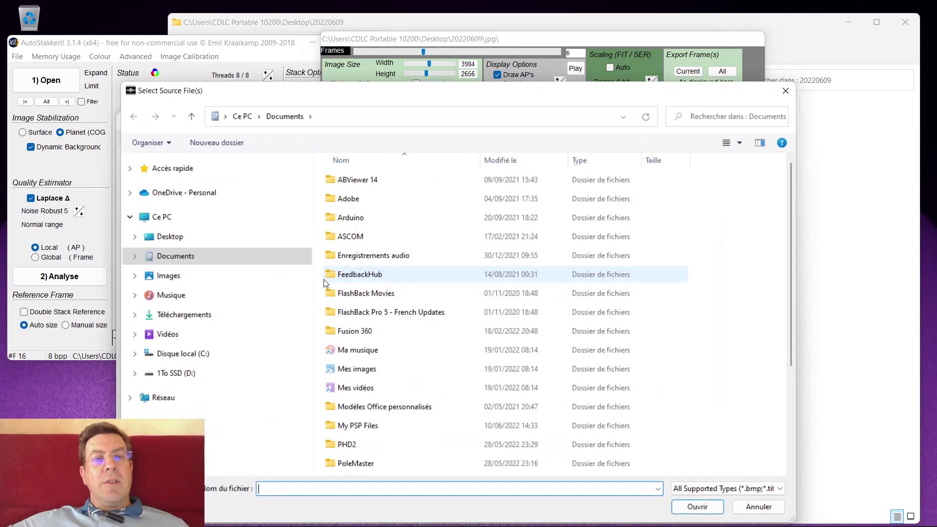
click(171, 236)
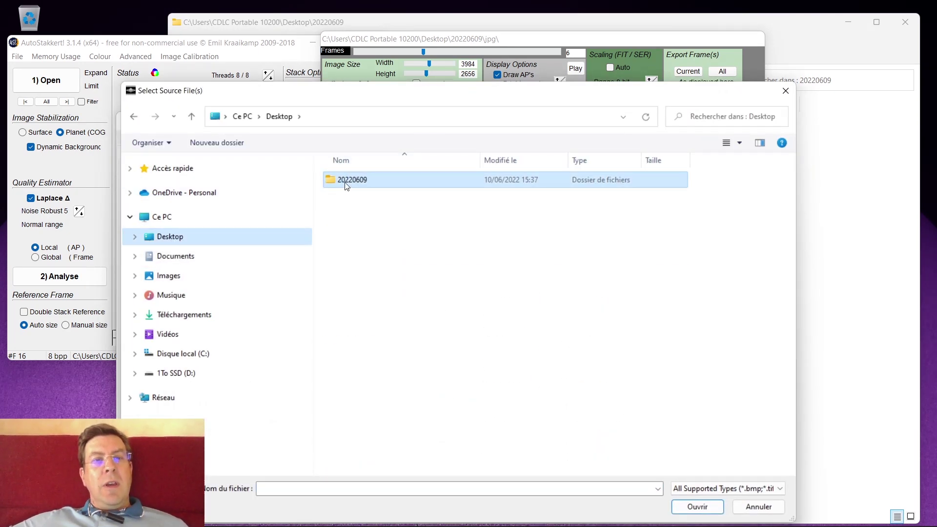
double_click(347, 181)
double_click(341, 181)
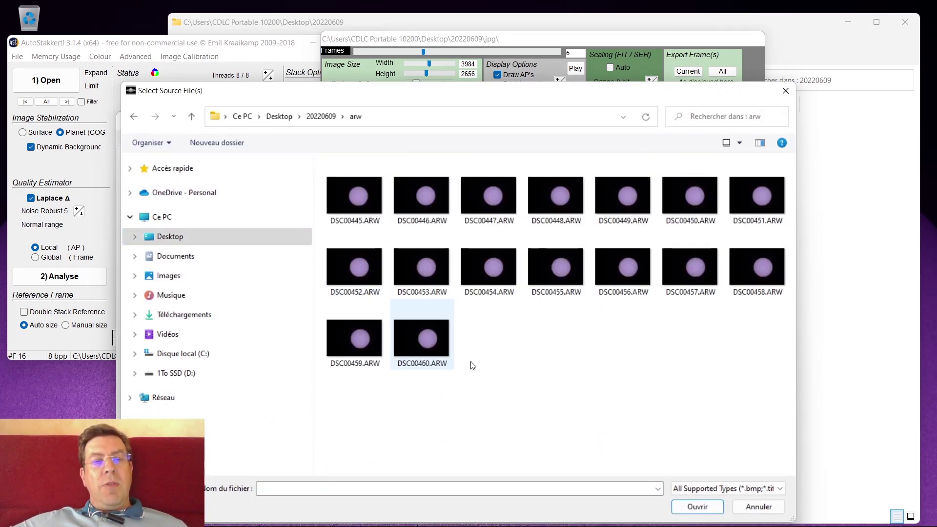
key(ctrl+a)
click(697, 505)
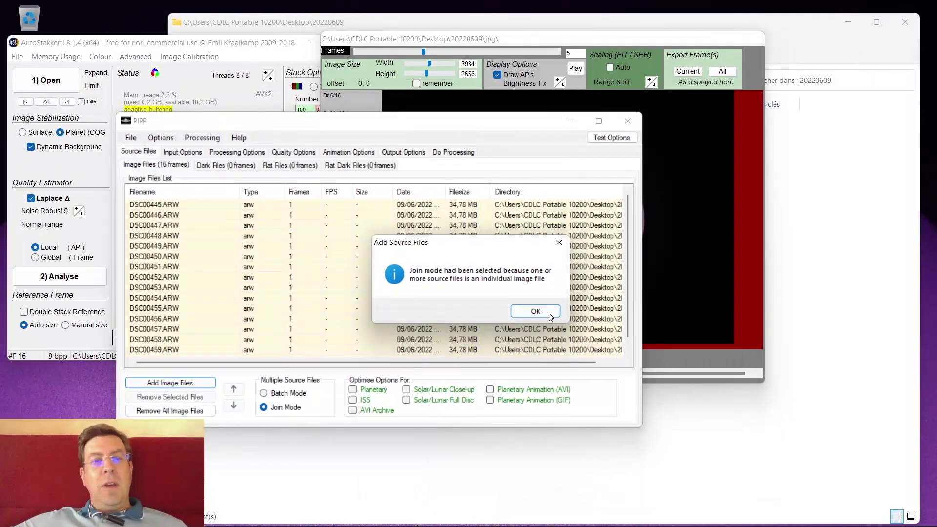
click(535, 312)
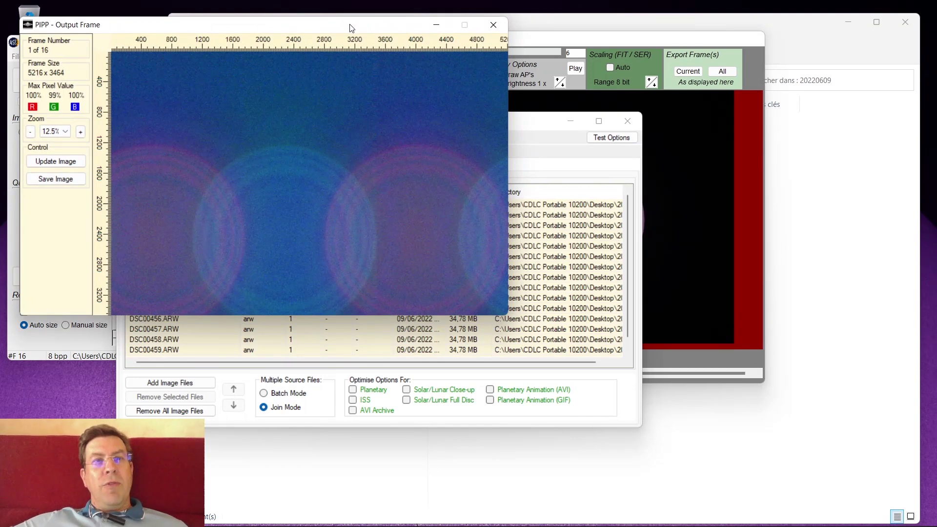
- Examine the output frame preview beside the main window, and review the input and processing options
drag(350, 28, 670, 38)
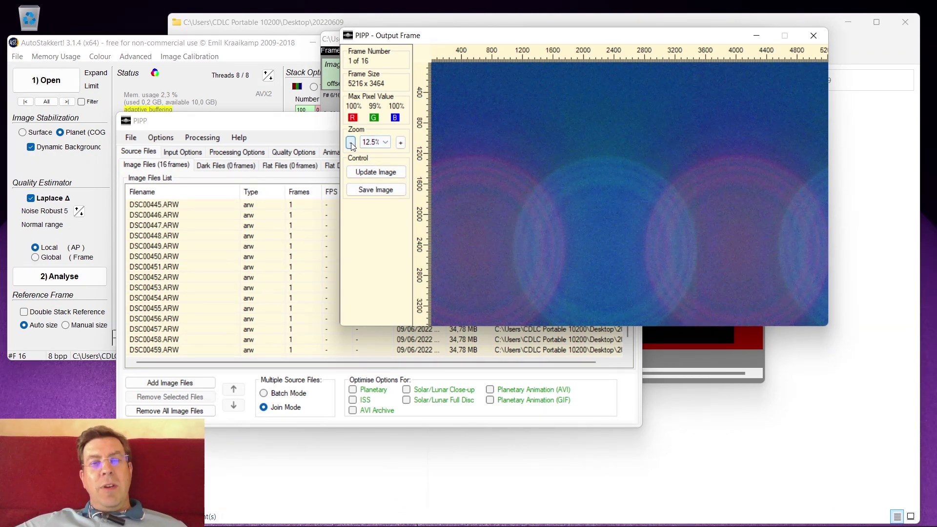
drag(326, 122, 238, 152)
click(109, 180)
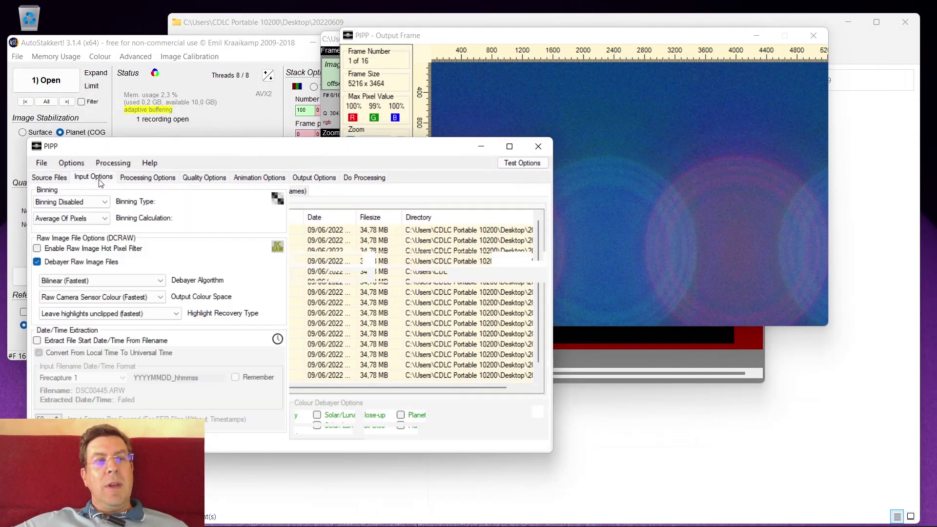
click(130, 178)
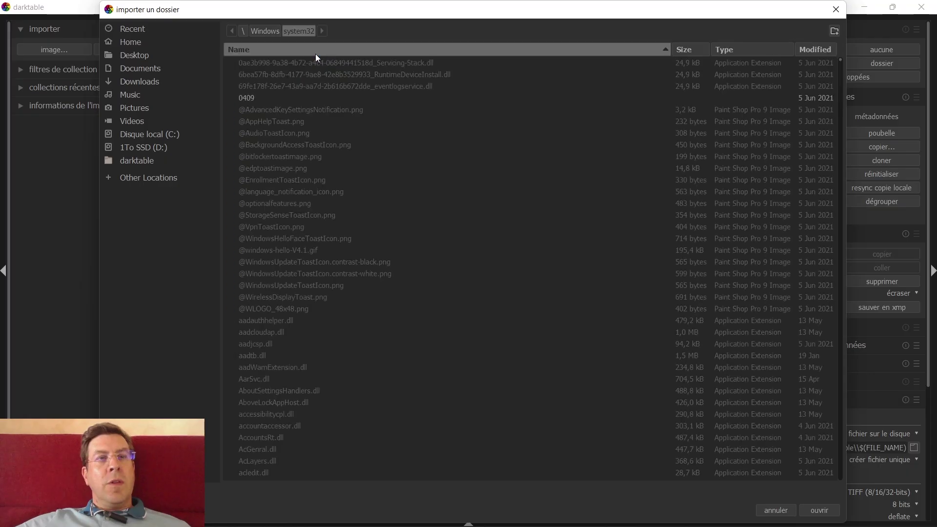
- In darktable, import the Desktop\20220609\arw folder and check the raw files in their folder
text(C:\Users\CDLC Portable 10200\Desktop\20220609\arw\)
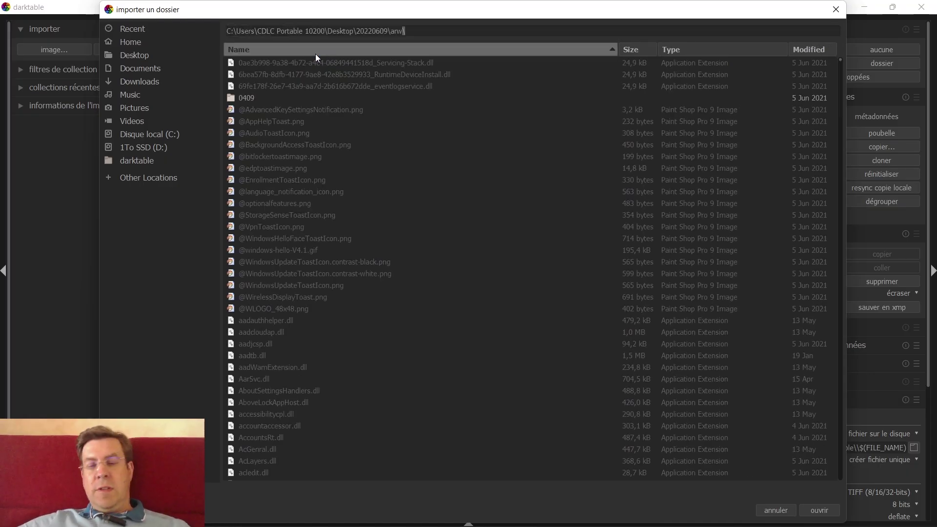
key(Return)
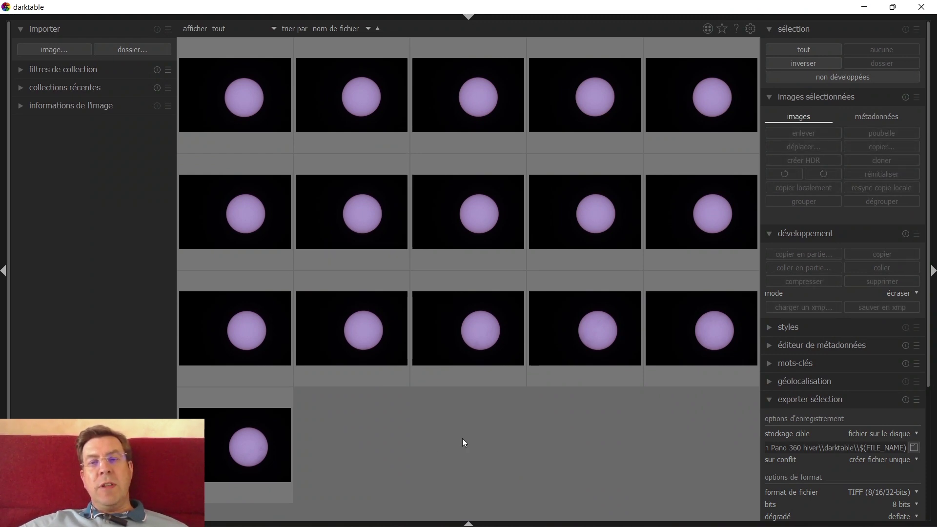
click(892, 7)
click(579, 9)
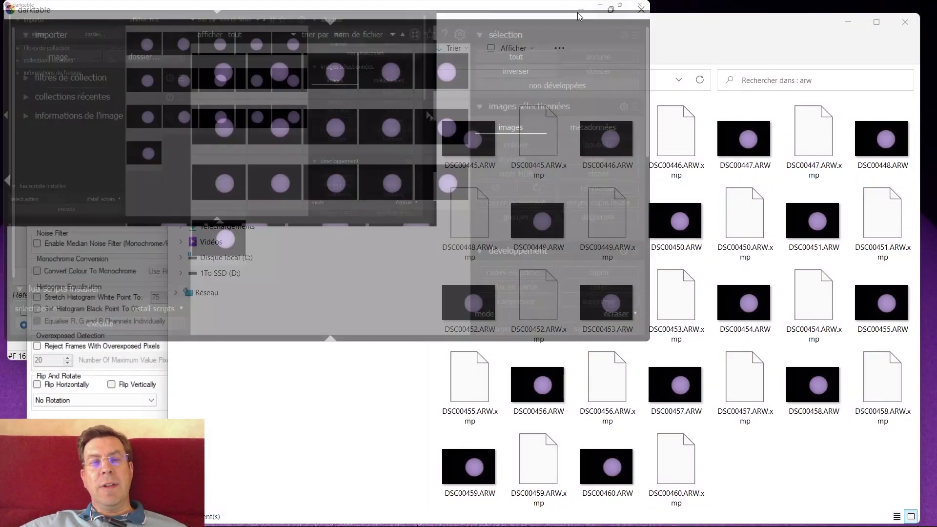
- Select all imported sun images and set the export format to PNG with a 16-bit depth
key(ctrl+a)
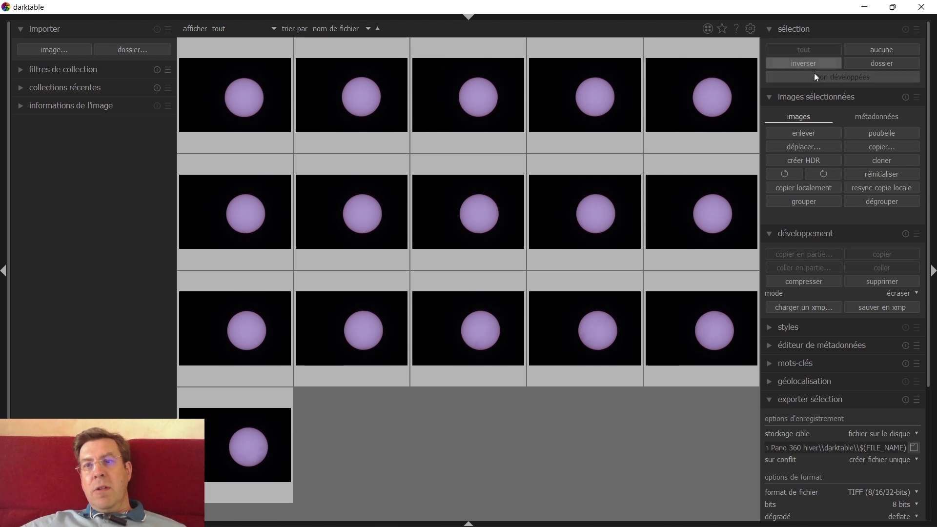
scroll(889, 293, up, 1)
drag(929, 376, 930, 509)
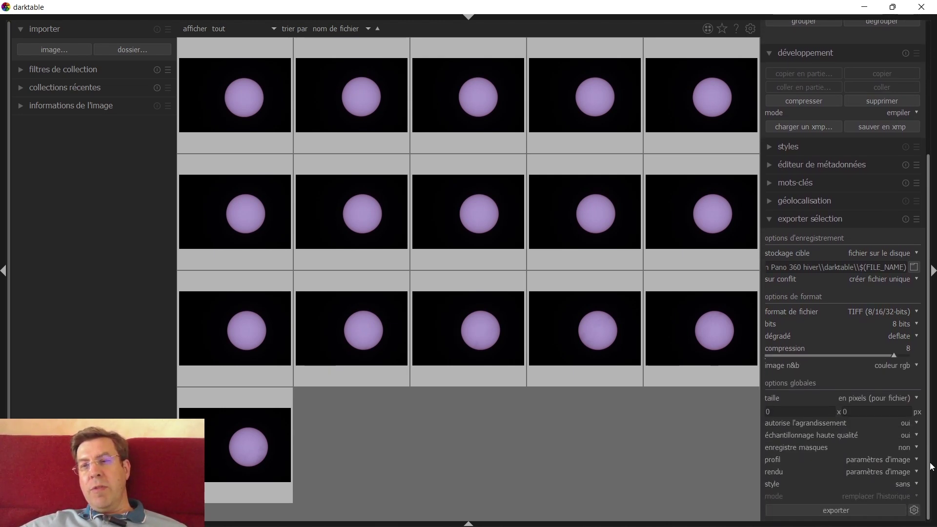
click(885, 311)
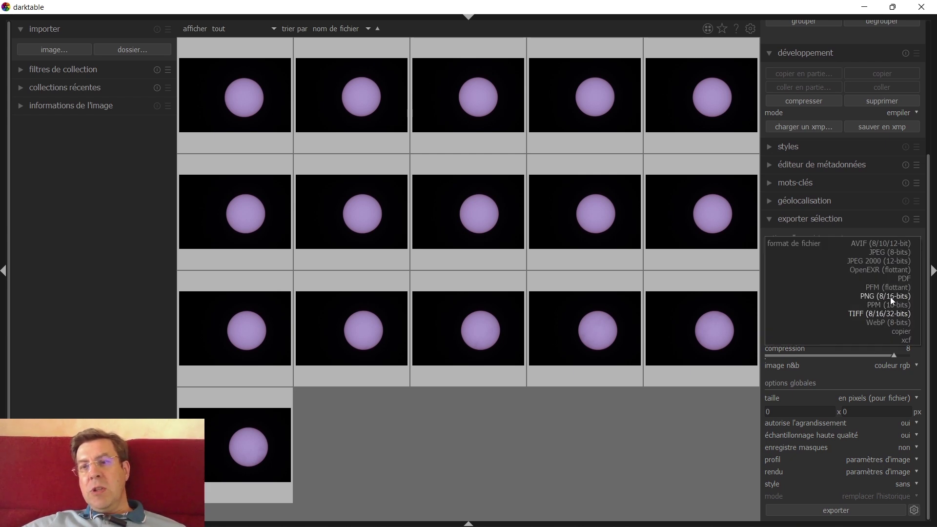
click(903, 296)
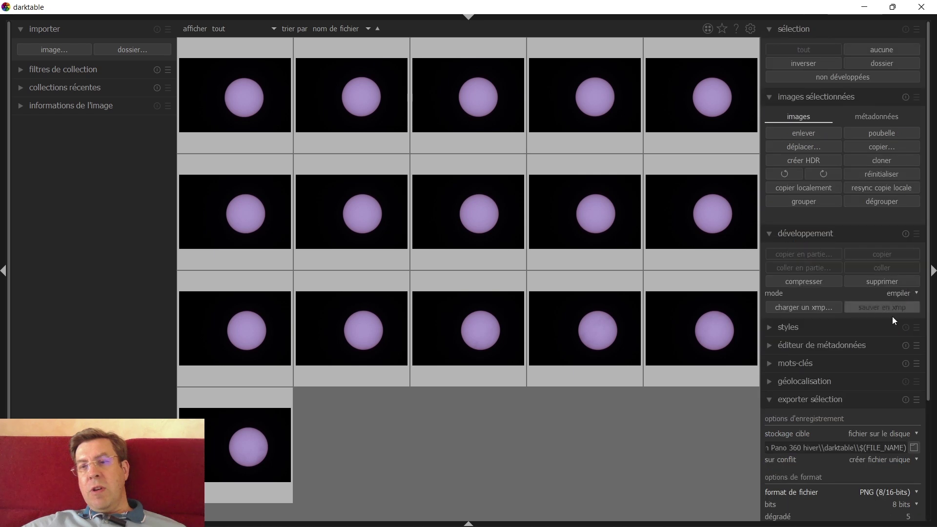
click(923, 349)
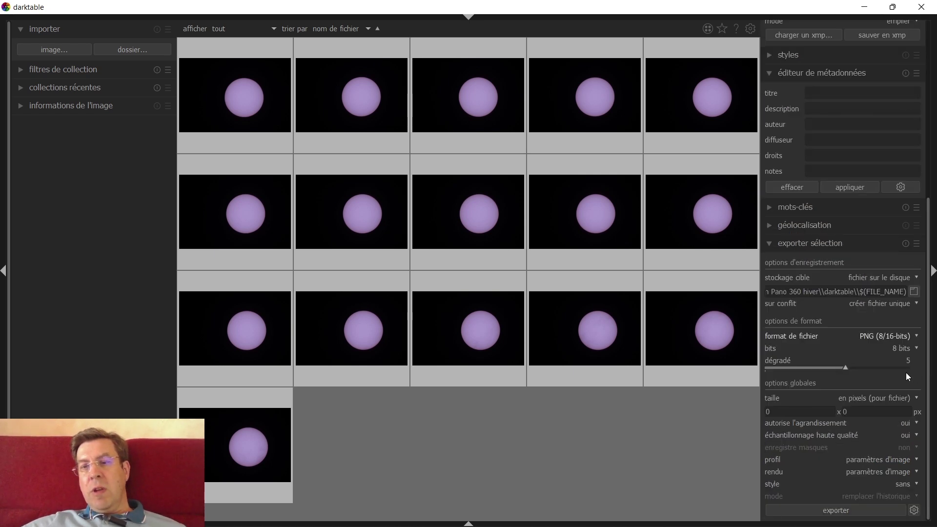
click(900, 348)
click(890, 362)
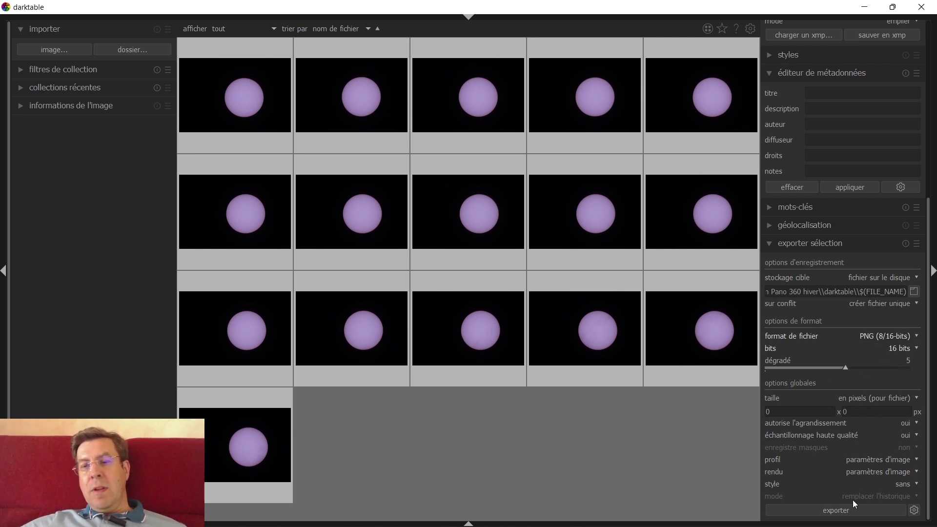
- Set the export destination to the 20220609 folder on the Desktop and export the selected images
click(913, 291)
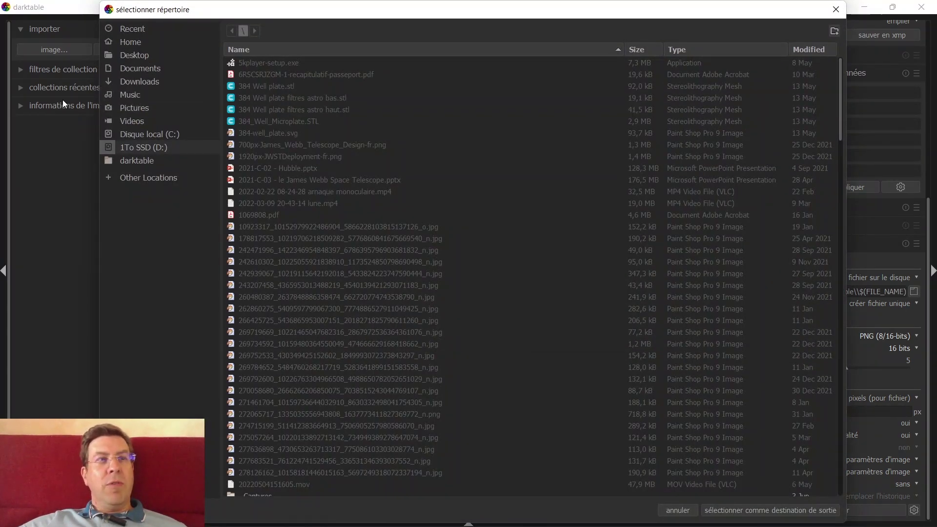
click(159, 53)
double_click(276, 62)
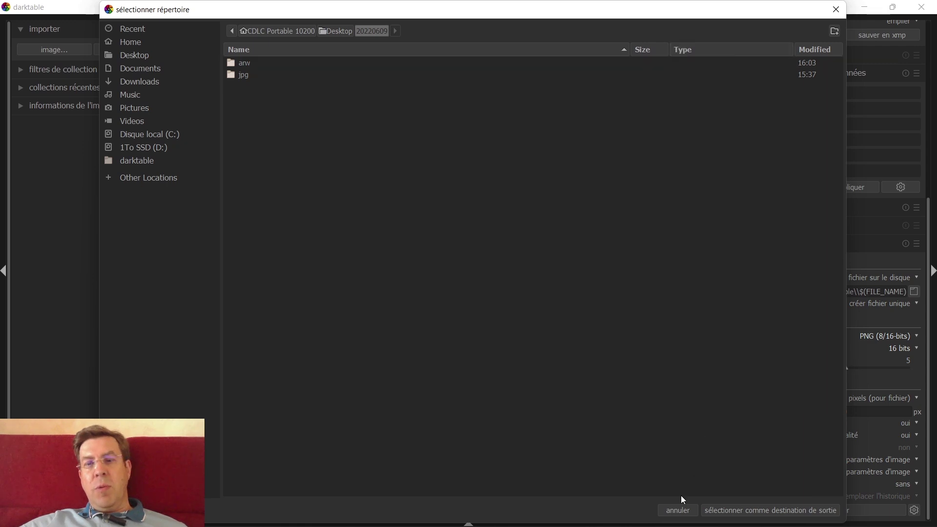
click(725, 510)
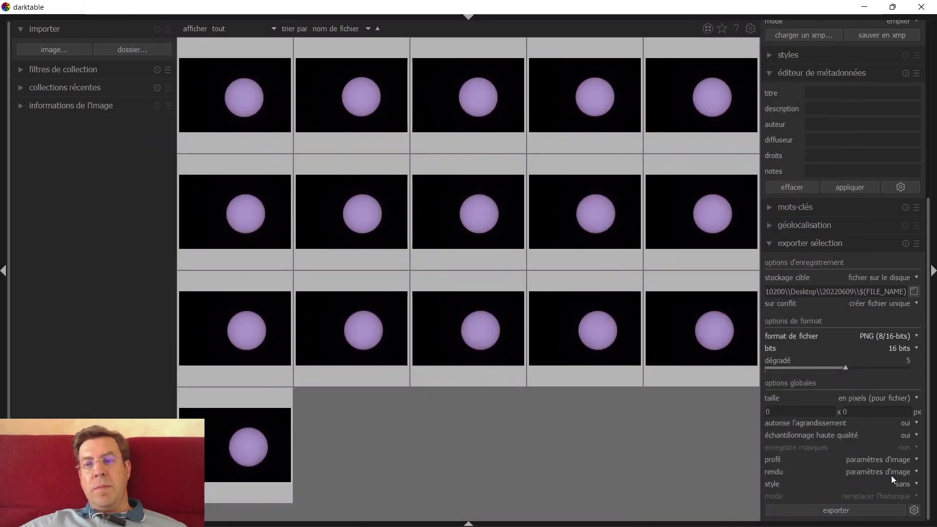
click(854, 514)
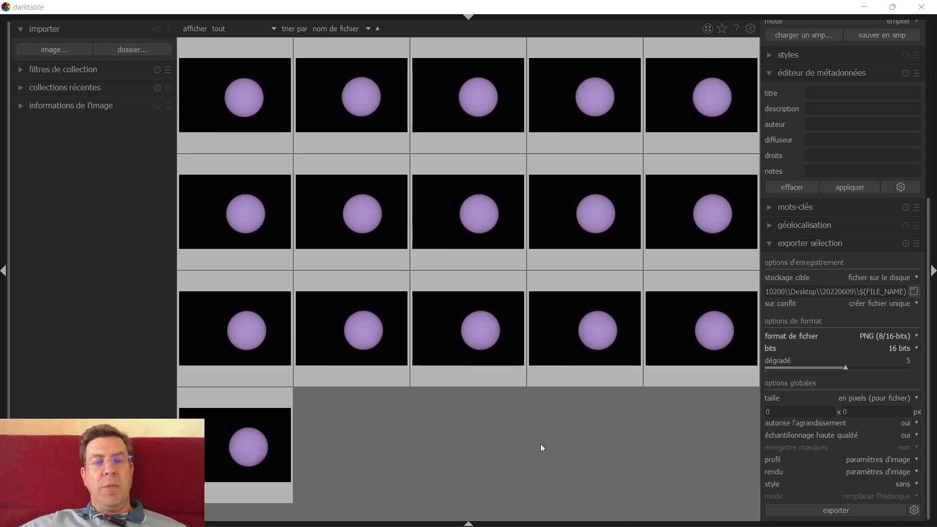
- Switch to File Explorer and open the exported DSC00445.png from the 20220609 folder
key(super+Tab)
click(519, 125)
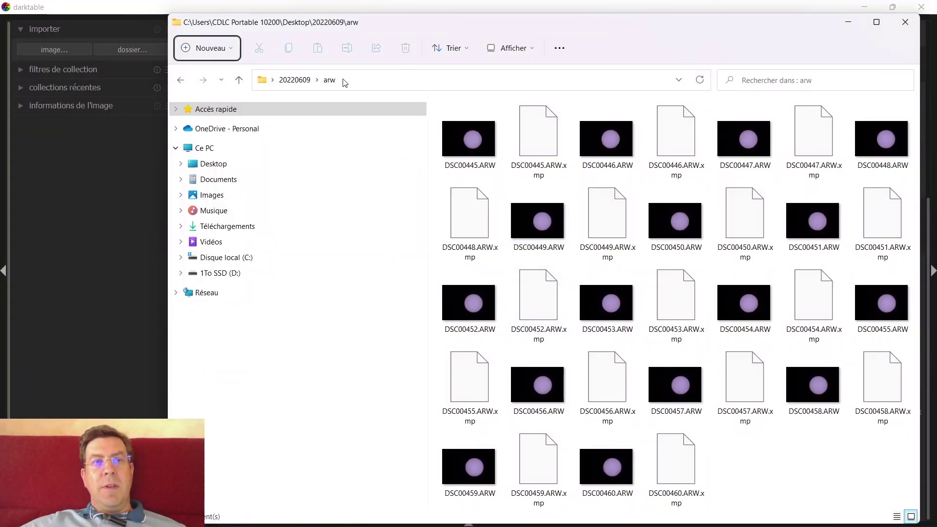
click(294, 80)
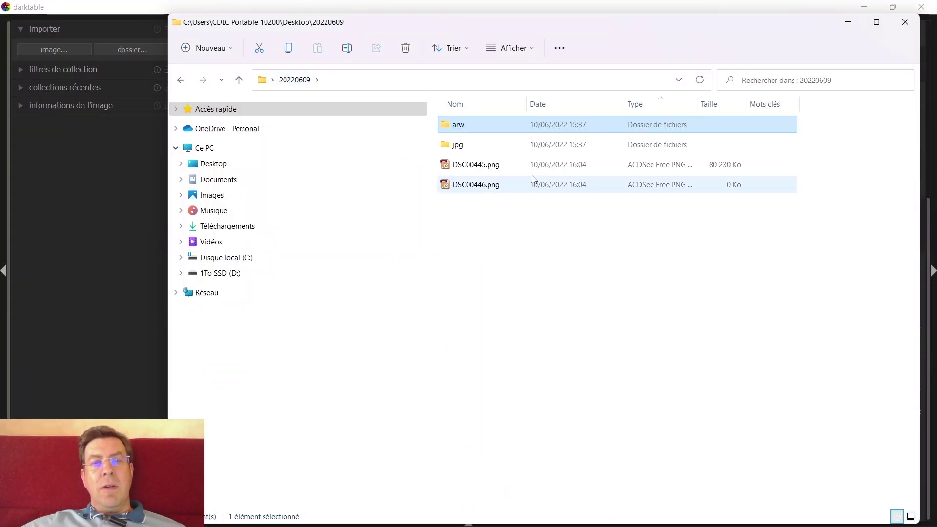
double_click(488, 164)
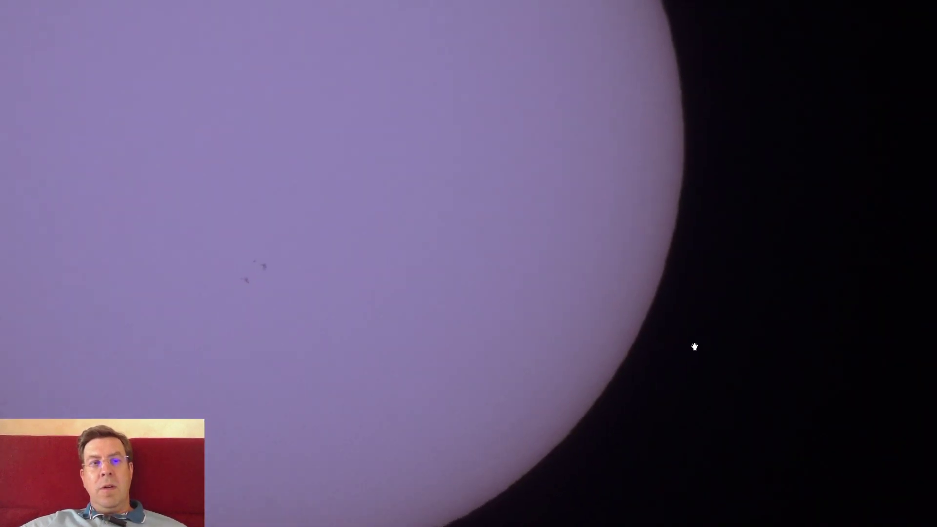
- Examine the edges, surface and sunspots of the solar disc in the exported PNG up close
drag(417, 333, 618, 322)
drag(523, 327, 733, 326)
scroll(545, 284, up, 1)
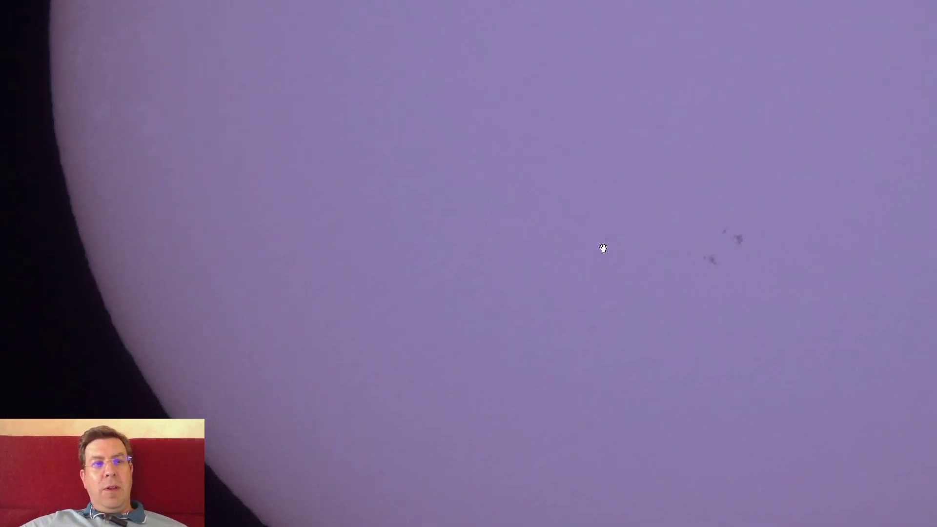
drag(603, 251, 613, 445)
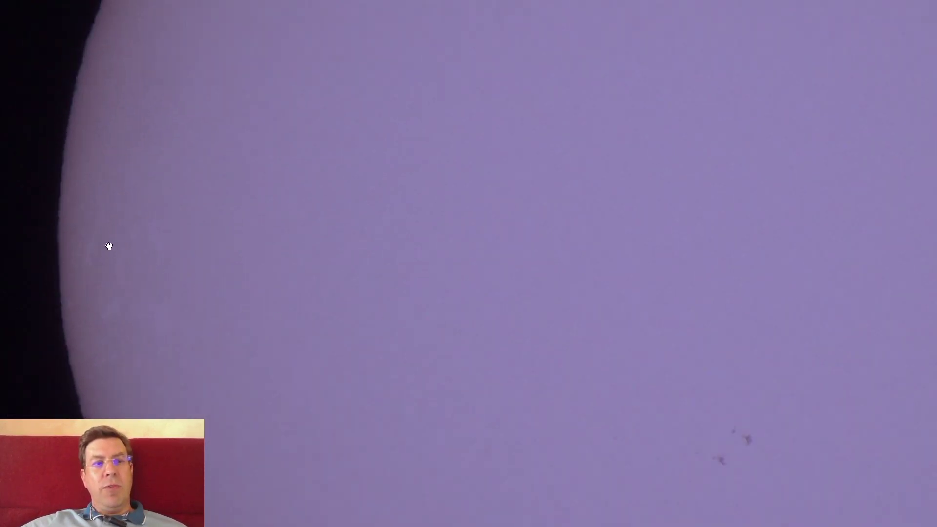
drag(295, 148, 454, 102)
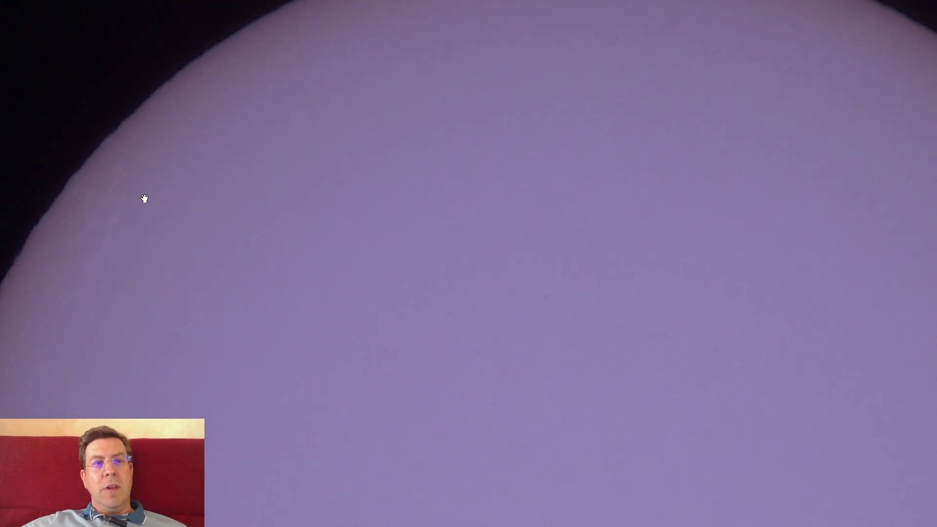
drag(622, 242, 391, 241)
drag(581, 434, 562, 5)
drag(453, 366, 512, 250)
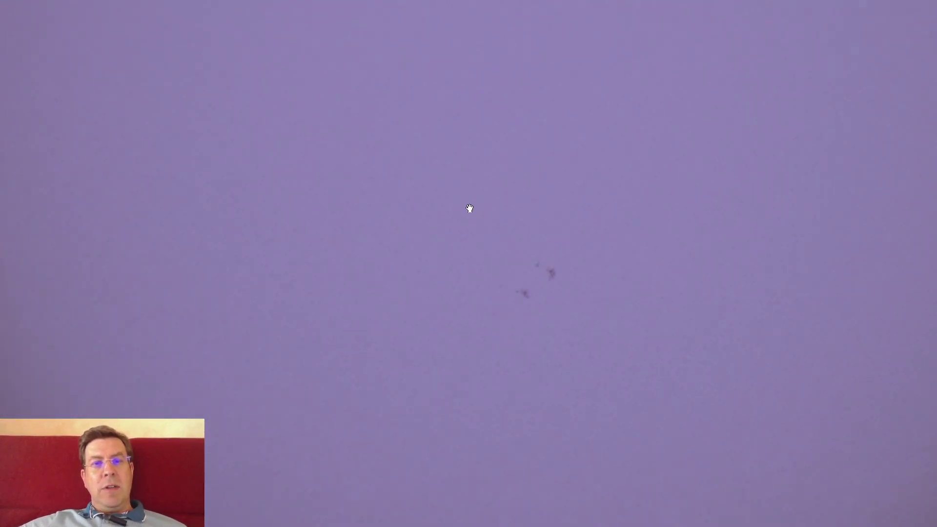
drag(472, 201, 495, 289)
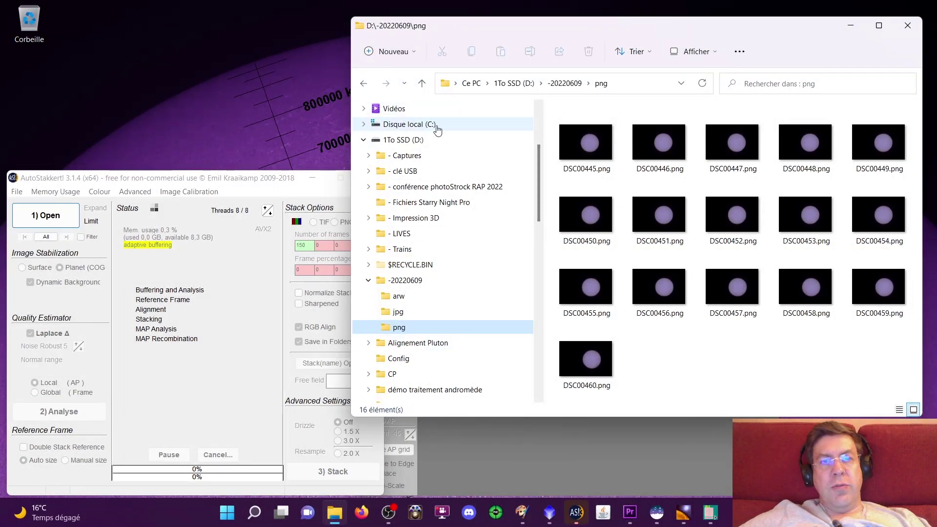
scroll(421, 130, up, 2)
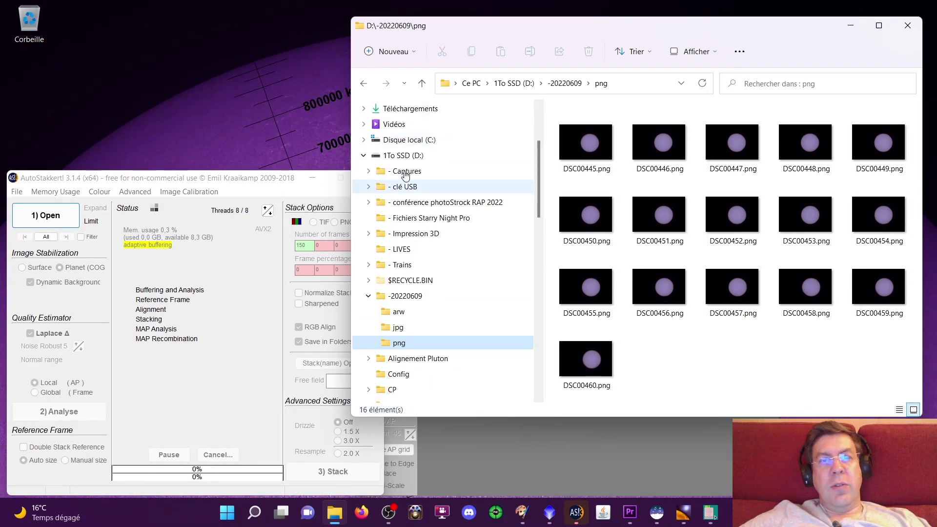
scroll(427, 214, down, 2)
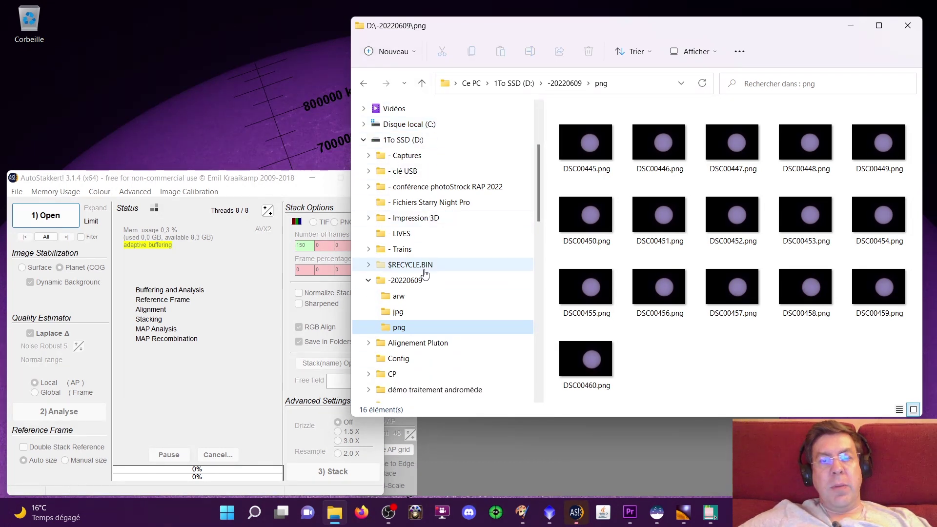
click(210, 355)
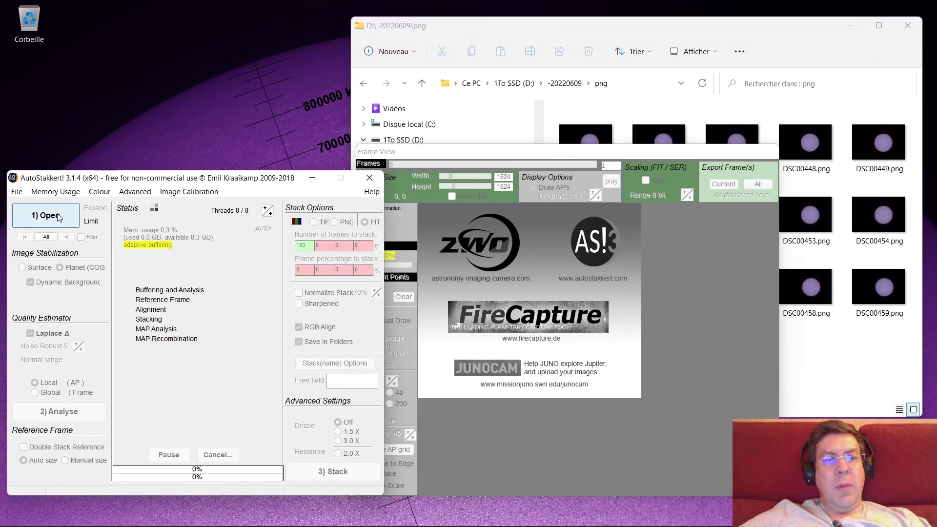
- Copy the folder path D:\-20220609\png from File Explorer and browse to it when opening files in AutoStakkert, showing image files
click(837, 380)
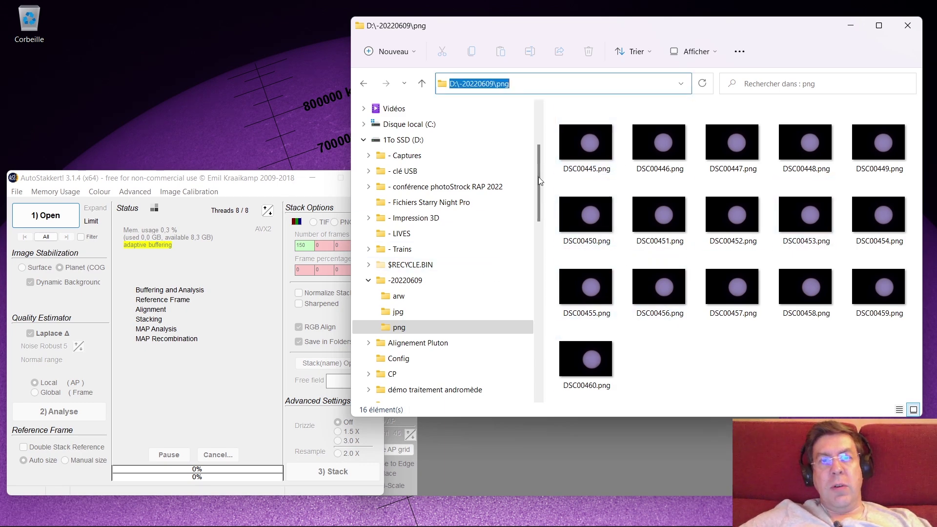
click(202, 363)
click(64, 215)
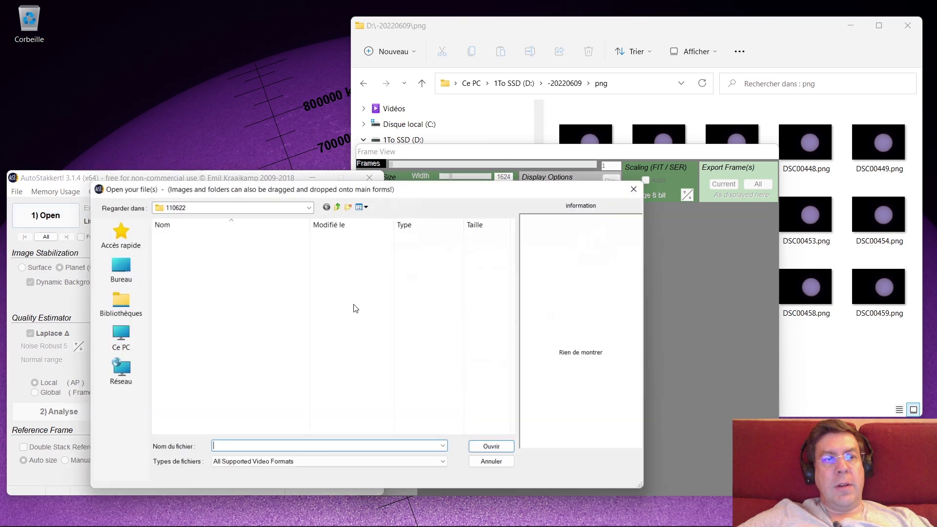
text(D:\-20220609\png)
key(Return)
click(276, 468)
click(250, 492)
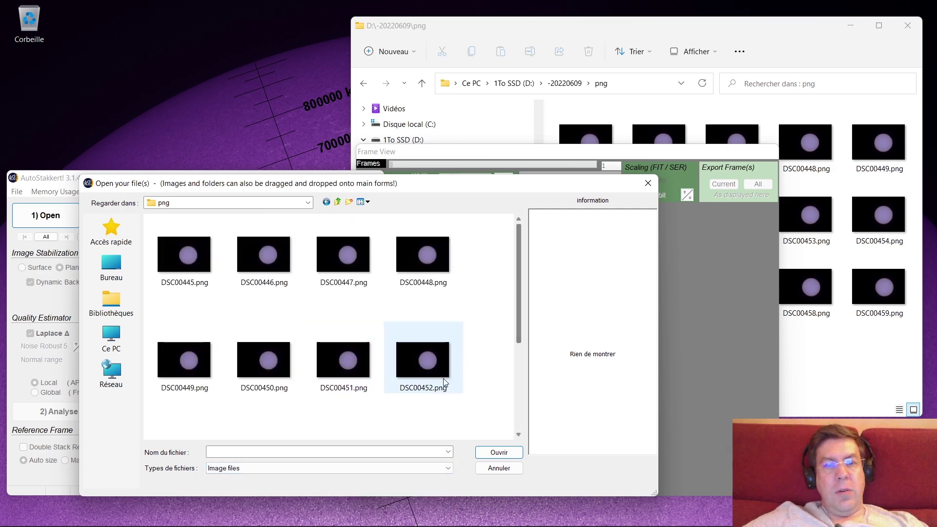
- Load all the PNG sun images from the folder
click(390, 352)
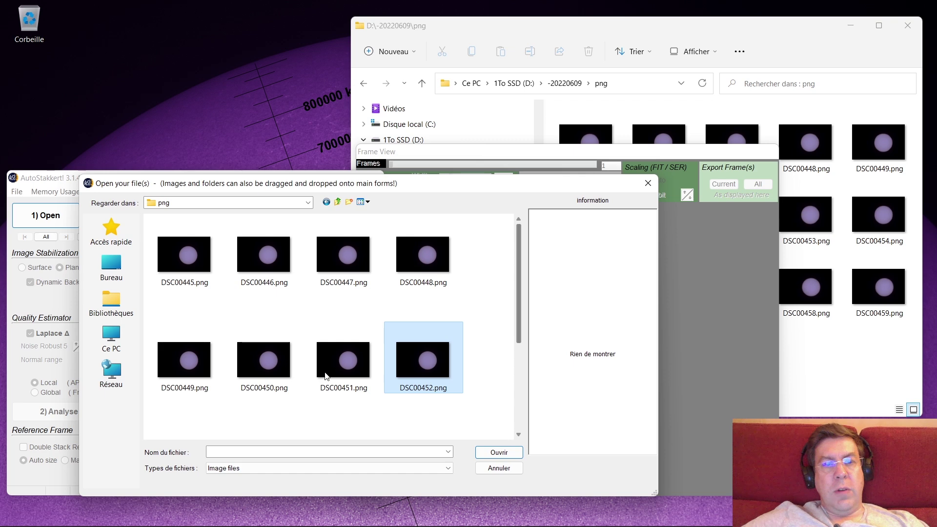
click(364, 357)
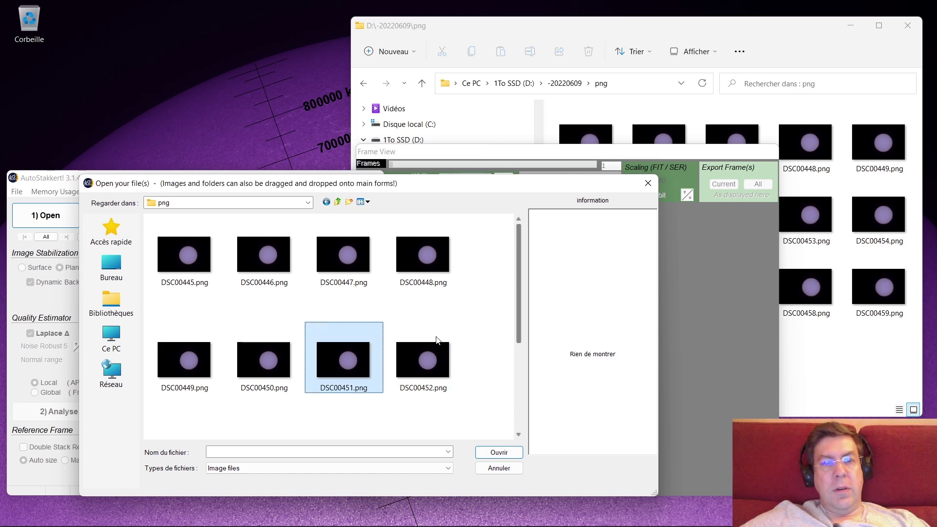
key(ctrl+a)
click(513, 452)
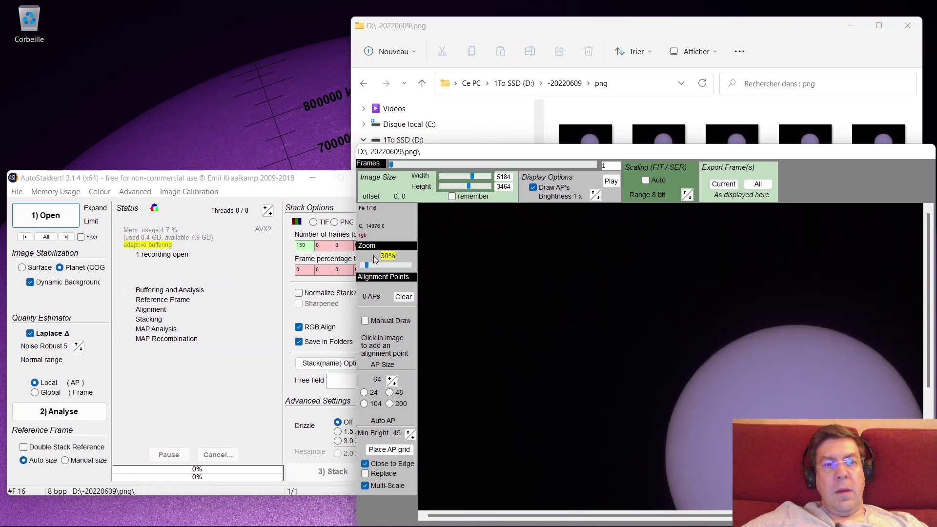
- Use Planet (COG) image stabilization and set the quality estimator's noise robustness to 3
click(365, 265)
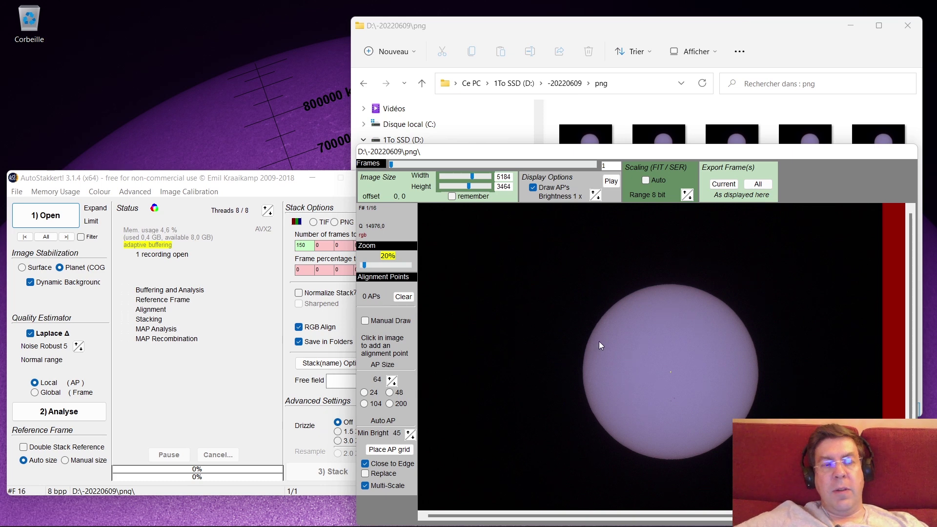
click(77, 267)
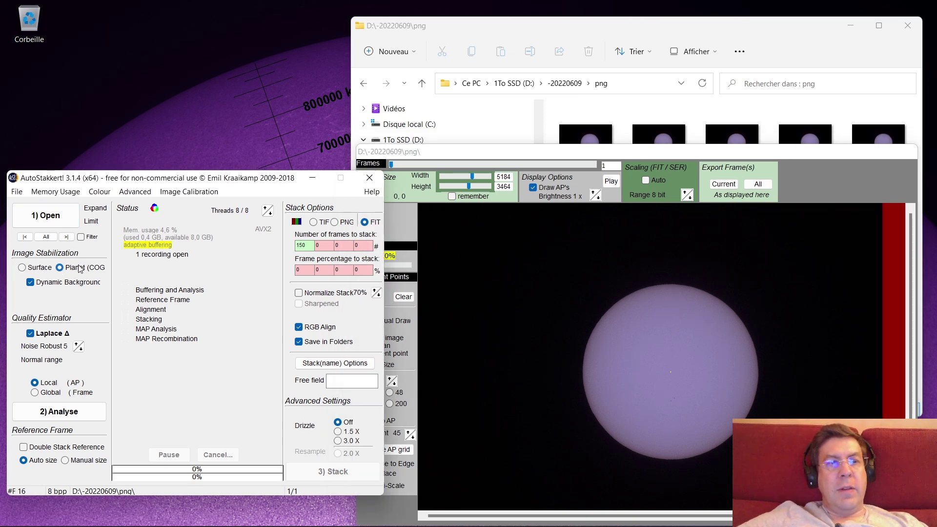
click(588, 330)
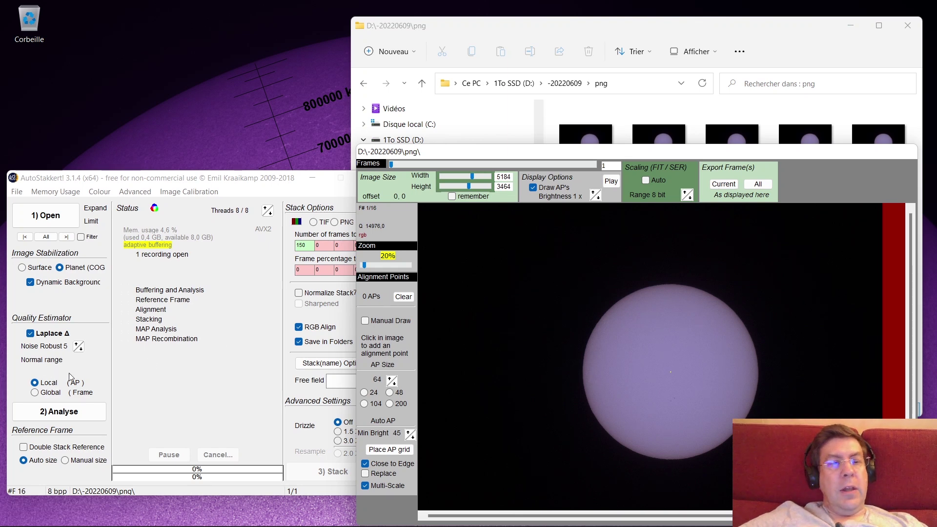
click(80, 349)
click(80, 349)
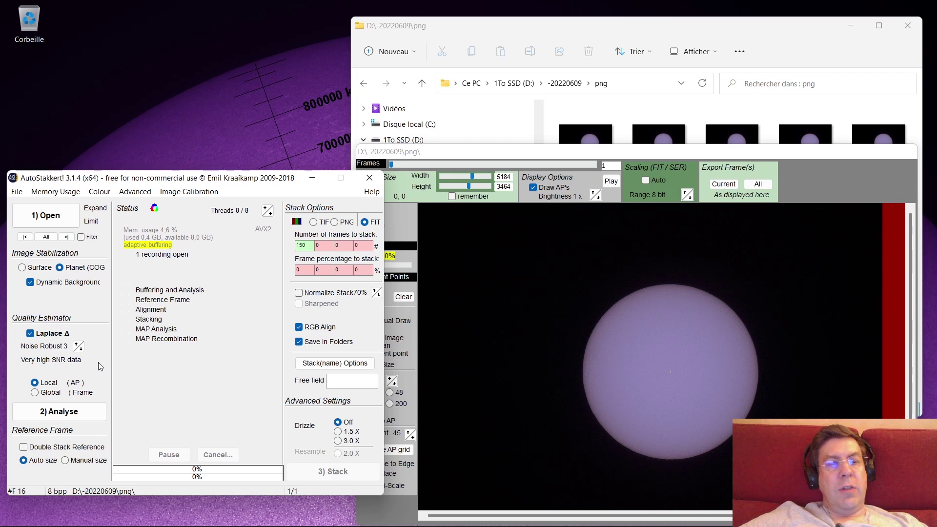
click(670, 327)
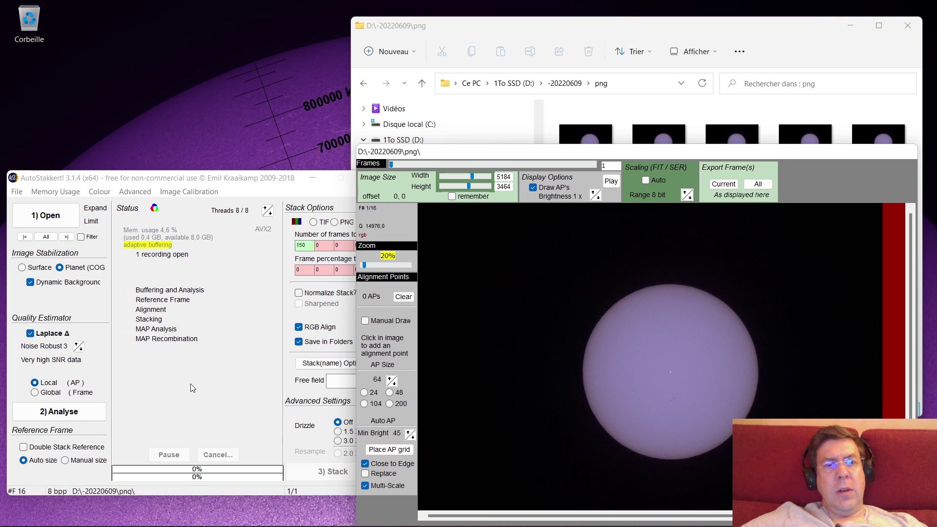
- Check the frames through to the last one, set the number of frames to stack to 10, and analyse the series
click(393, 167)
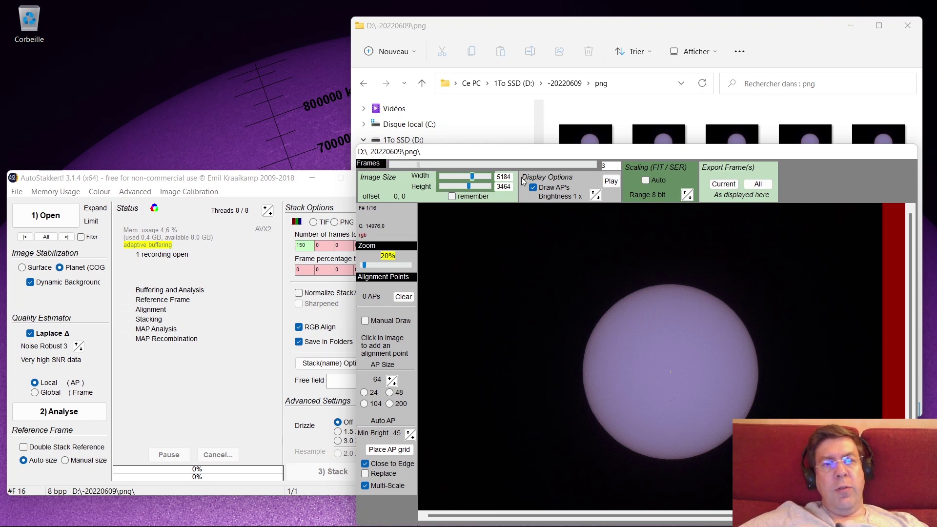
key(End)
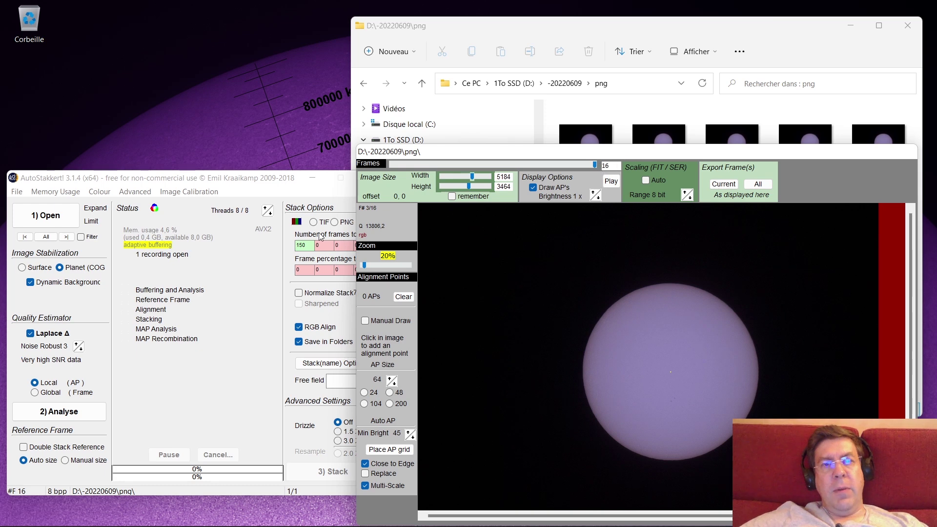
double_click(301, 245)
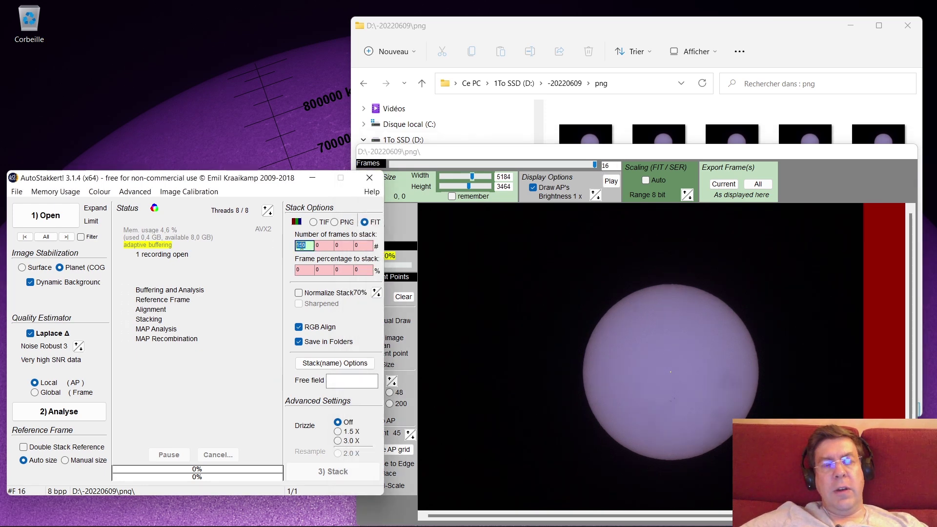
text(10)
key(Tab)
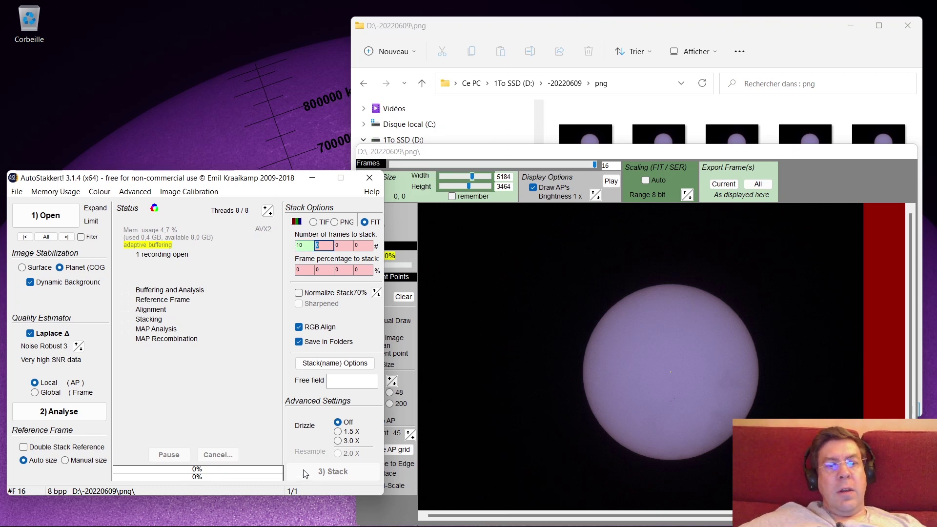
click(95, 412)
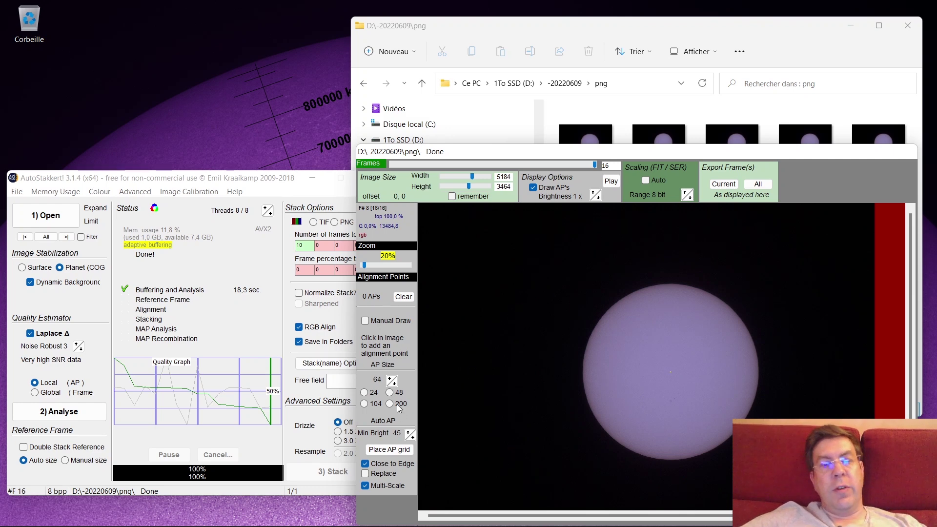
click(676, 355)
click(636, 379)
click(614, 352)
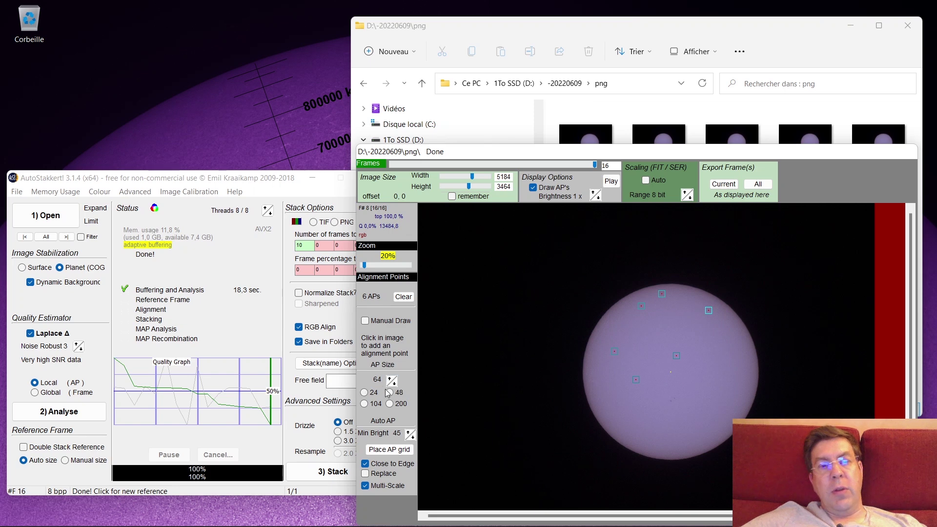
click(403, 296)
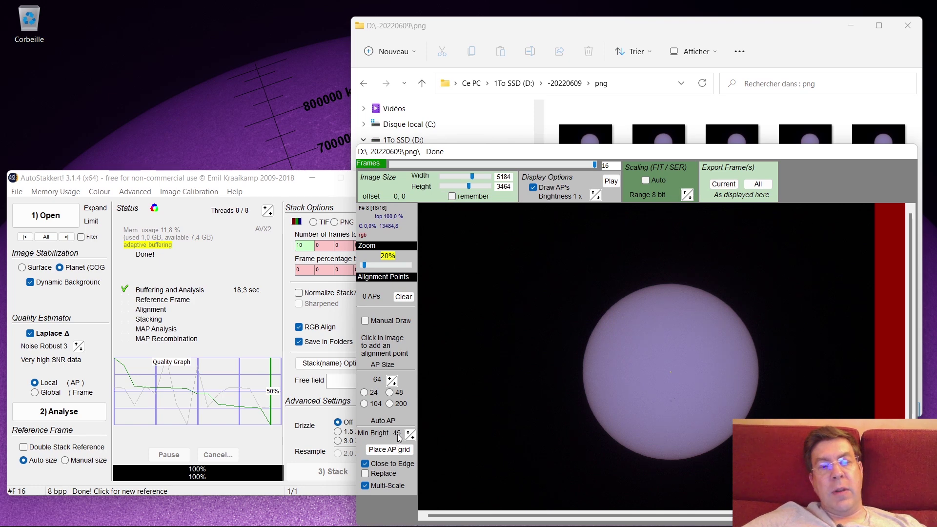
- Place an automatic grid of size 64 alignment points over the solar disc and stack the images in FIT format
click(412, 449)
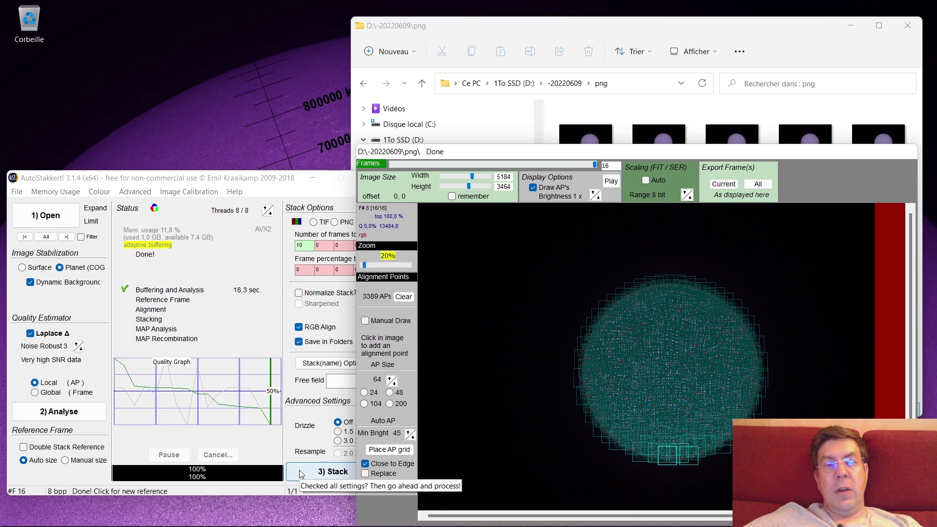
click(264, 258)
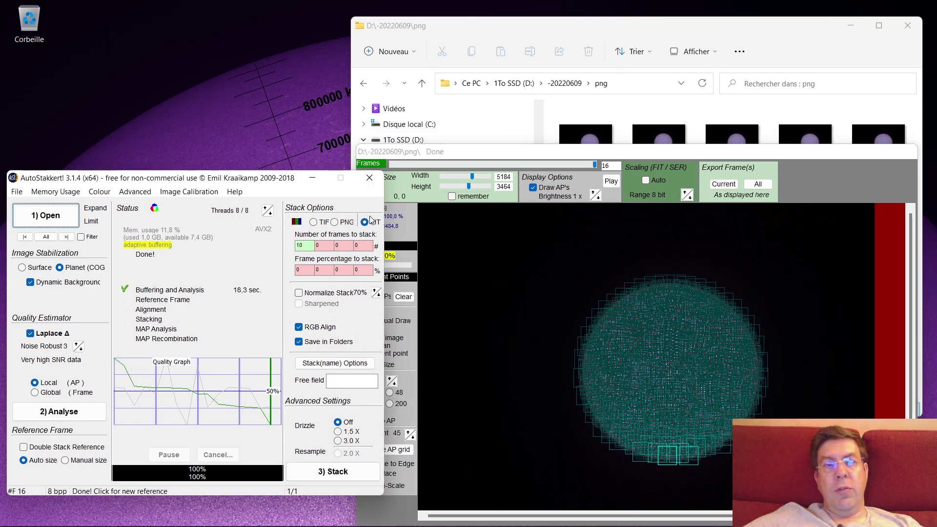
click(308, 469)
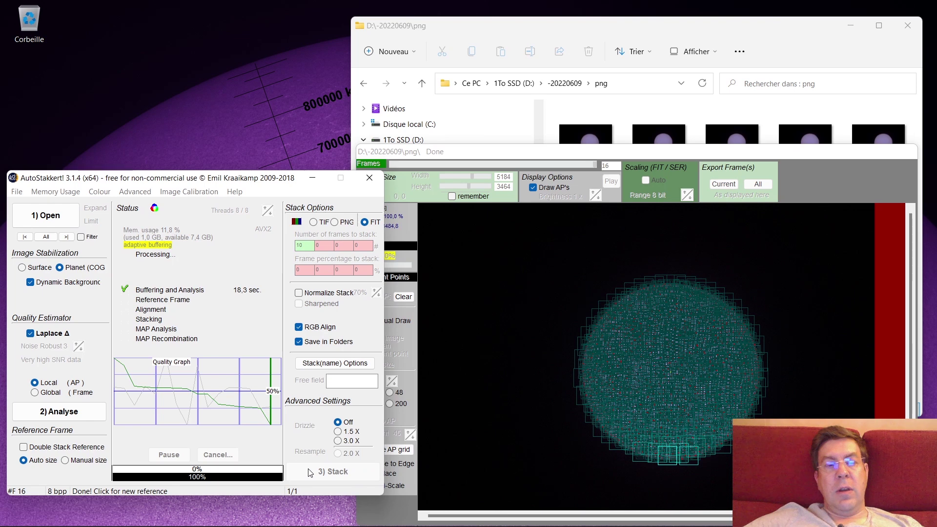
click(310, 471)
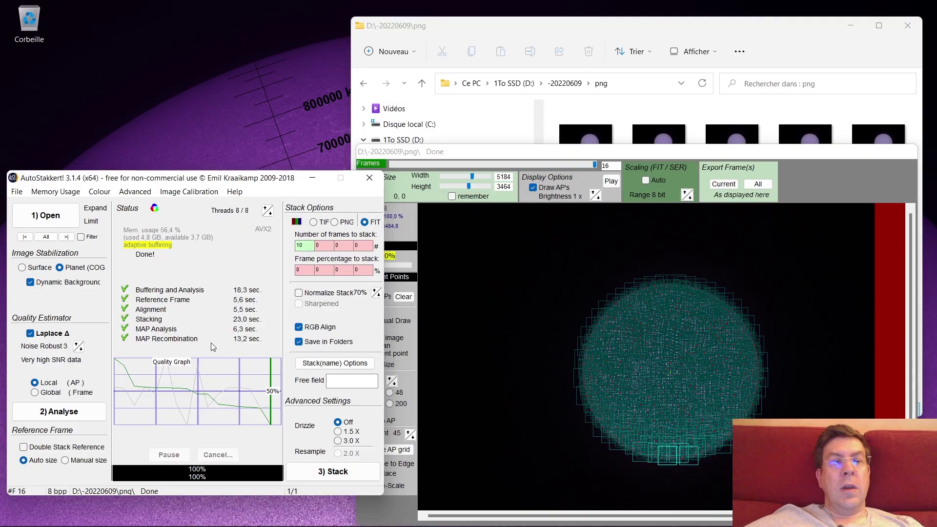
- Switch to File Explorer, open the AS_F10 output folder, and select the stacked file png_lapl3_ap3389.fit
click(349, 318)
click(778, 52)
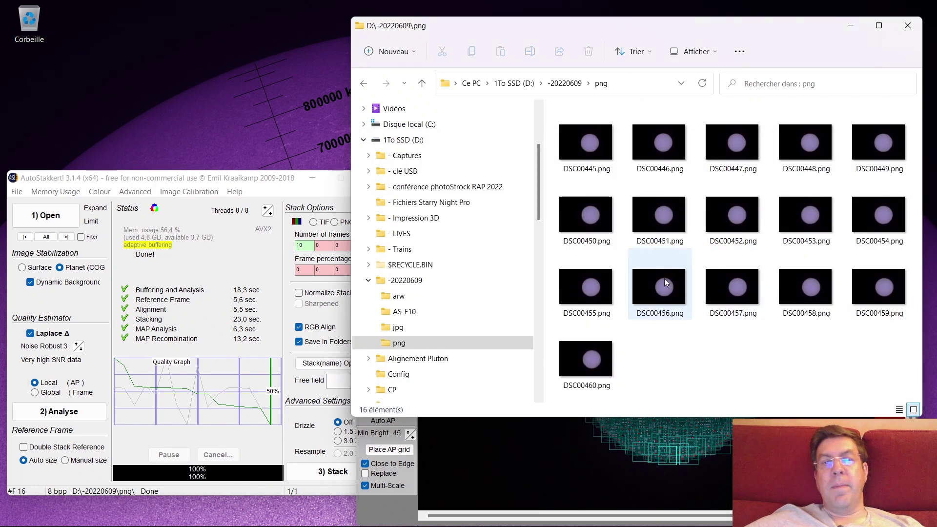
click(422, 310)
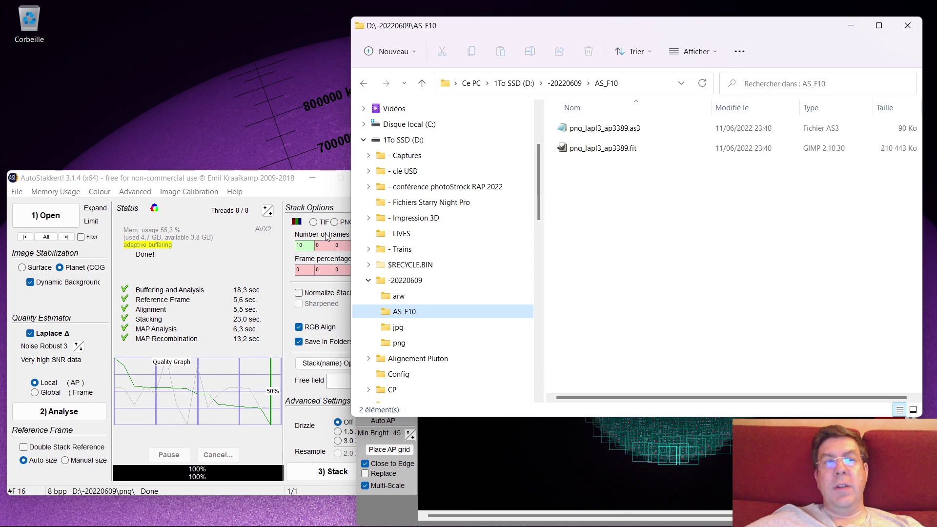
click(619, 155)
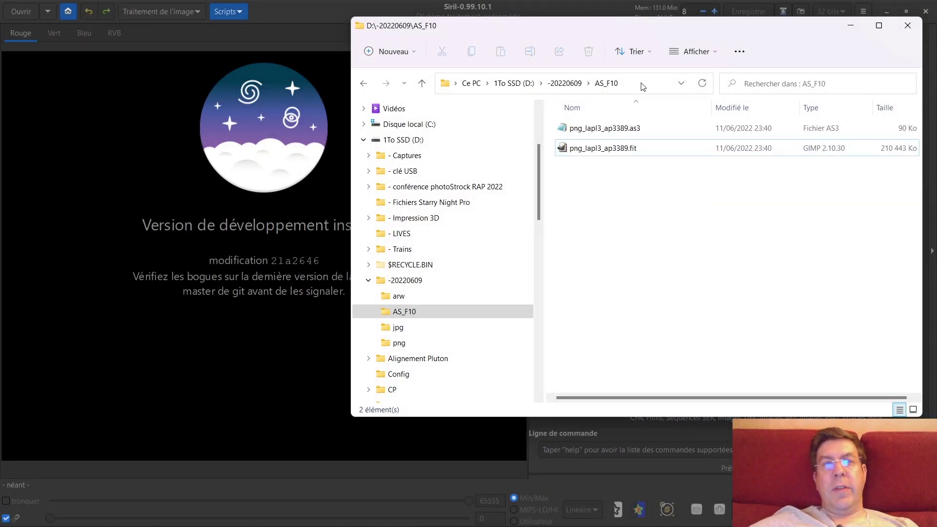
- Copy the AS_F10 folder path and use it in Siril to open png_lapl3_ap3389.fit
click(641, 86)
key(ctrl+c)
click(627, 192)
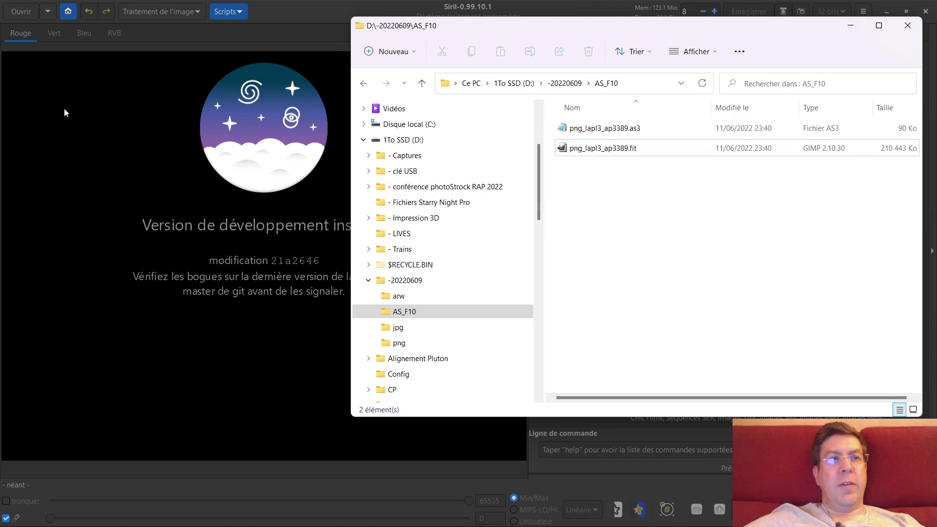
click(27, 17)
key(ctrl+v)
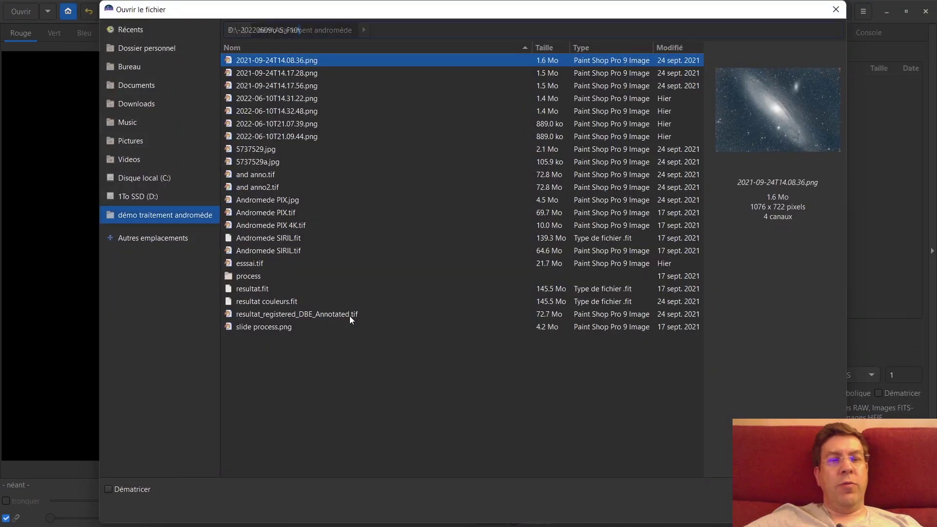
key(Return)
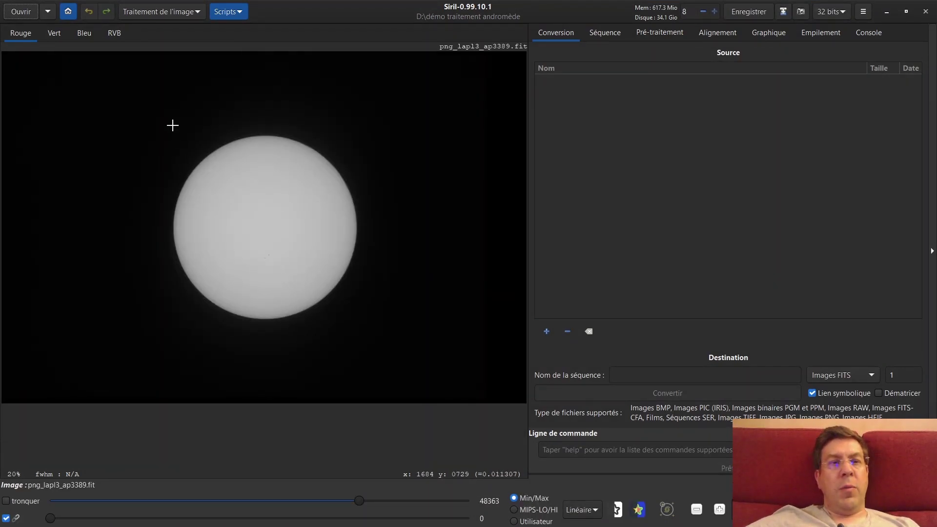
- Crop the stacked image to a selection of about 1920 by 1959 px around the solar disc
drag(168, 127, 363, 327)
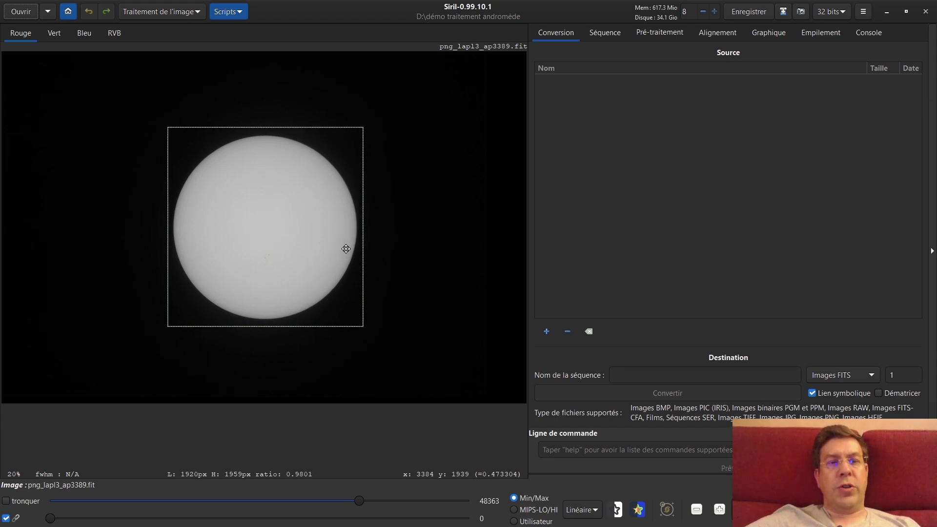
right_click(346, 251)
click(373, 382)
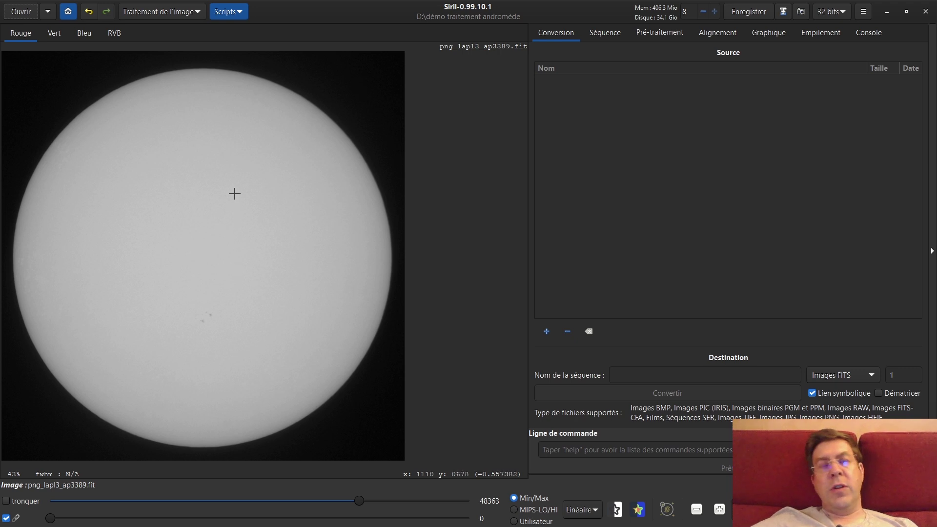
- Check the blue, green and red channels of the cropped sun image, and display its RGB composite
click(174, 13)
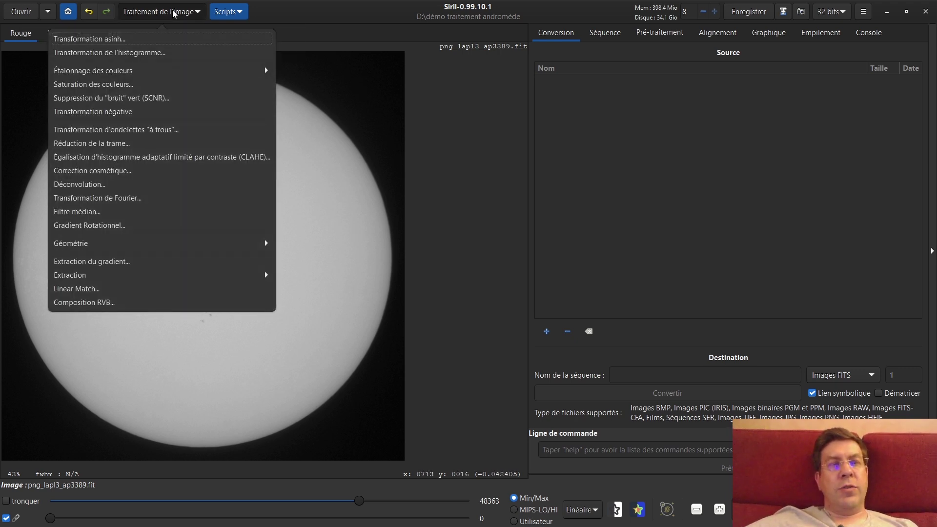
click(173, 13)
click(86, 33)
click(51, 35)
click(22, 39)
click(115, 34)
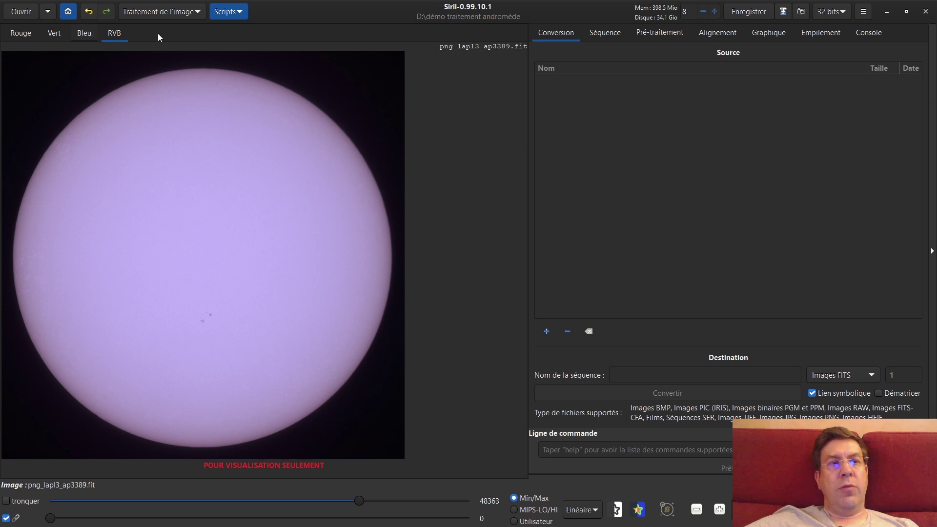
- Compute the à trous wavelets of the RGB image with BSpline type and 6 layers
click(192, 13)
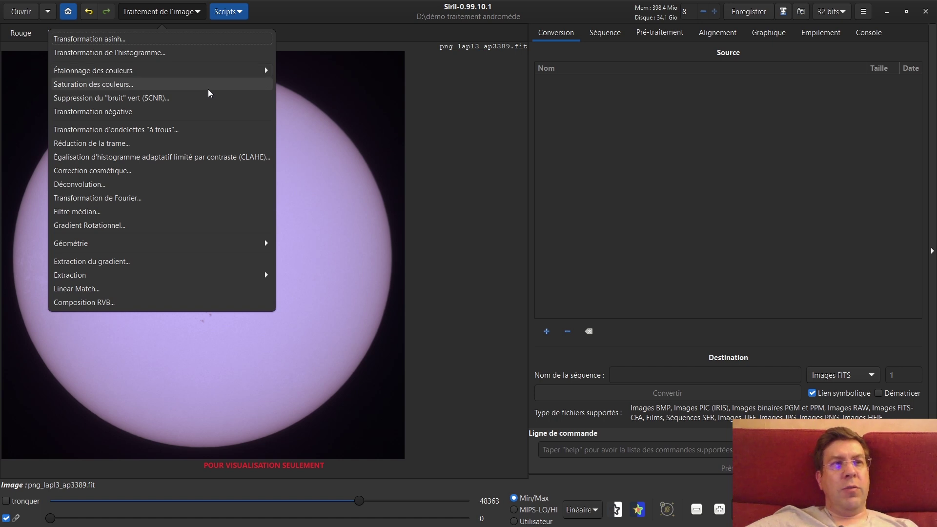
click(135, 133)
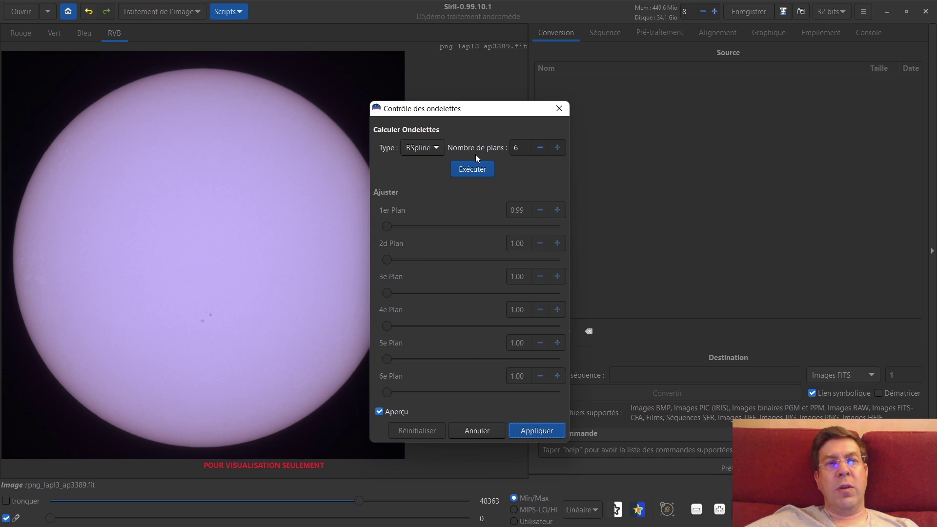
click(490, 171)
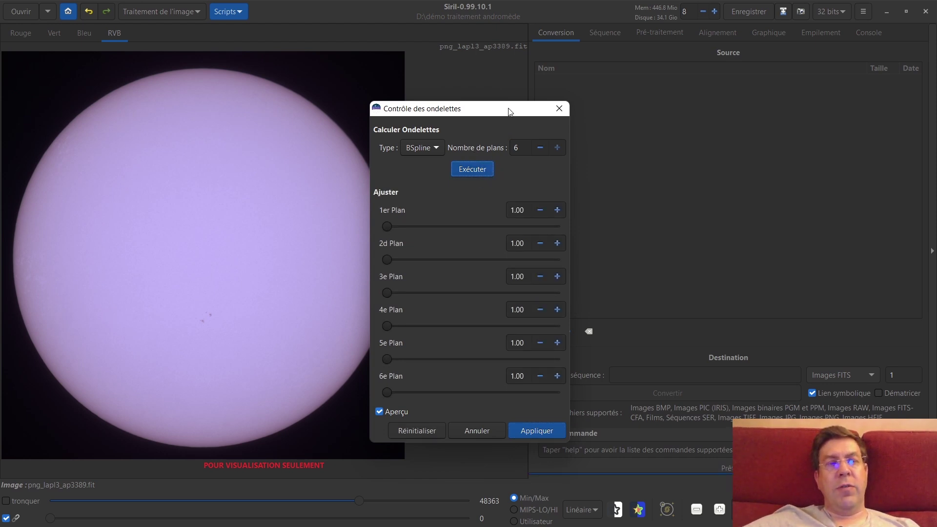
drag(503, 113, 636, 82)
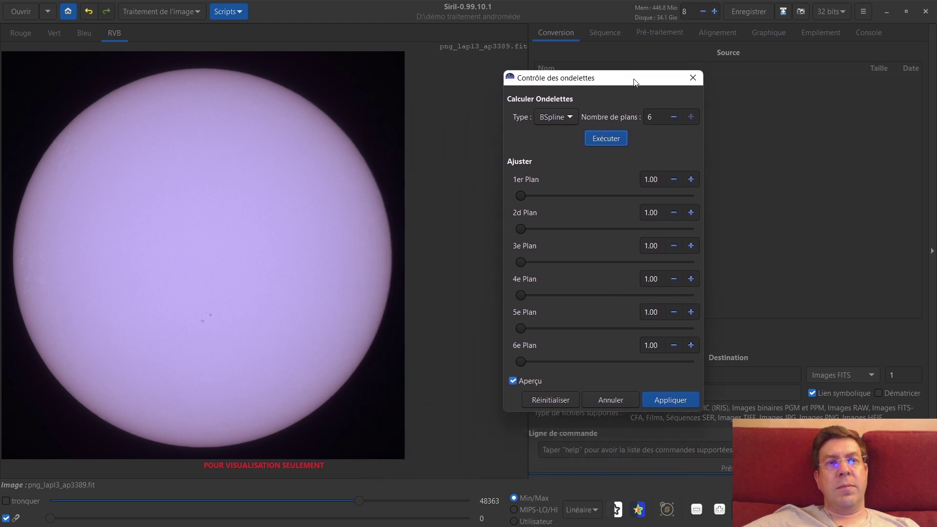
scroll(49, 338, down, 1)
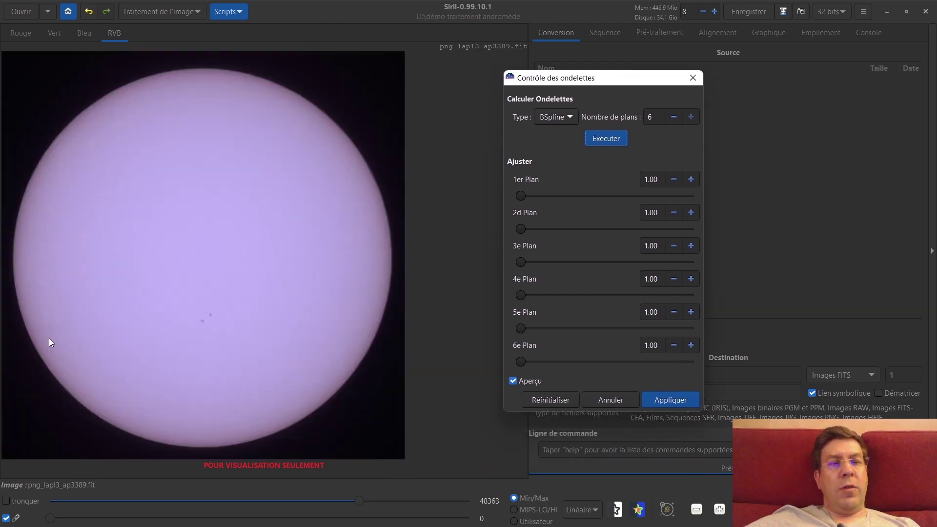
scroll(48, 338, up, 3)
scroll(300, 282, down, 3)
scroll(216, 273, up, 2)
drag(247, 123, 243, 344)
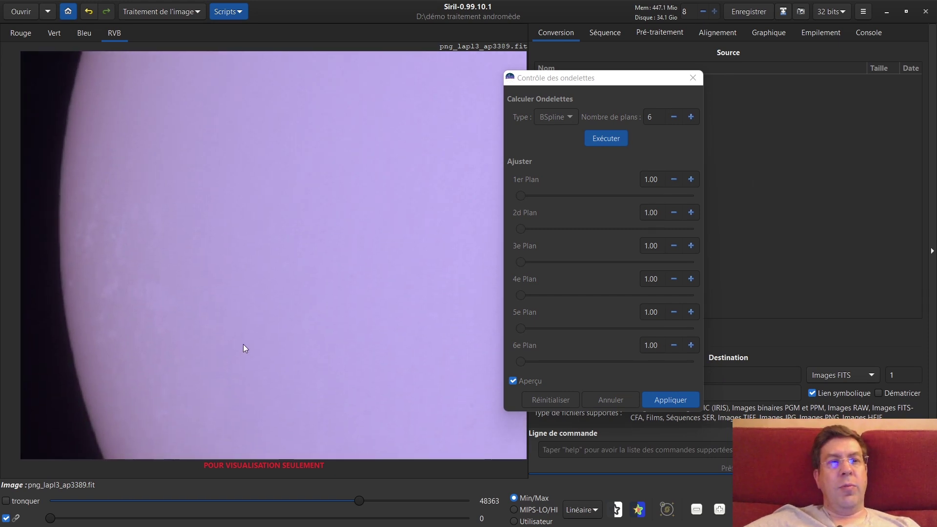
- Apply wavelet sharpening with the first layer at 16.73 and the second layer at 2.79
click(546, 195)
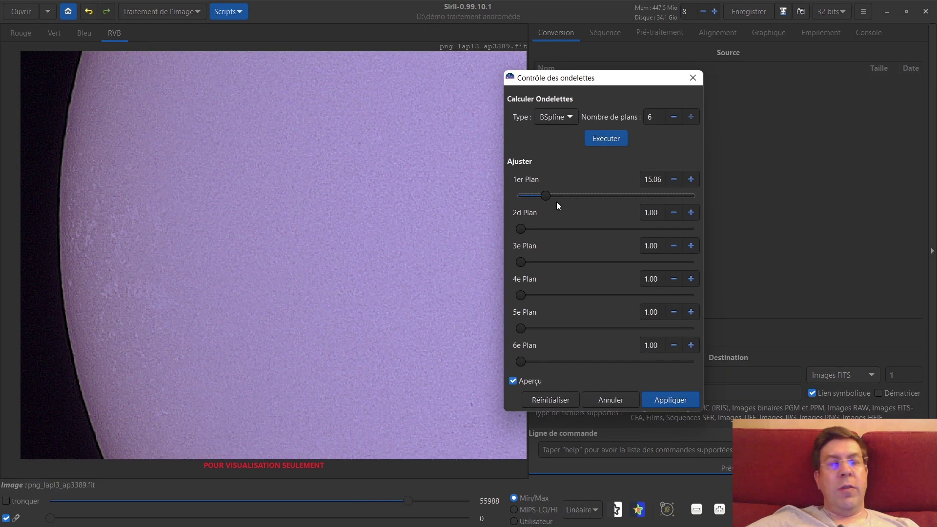
drag(551, 197, 549, 200)
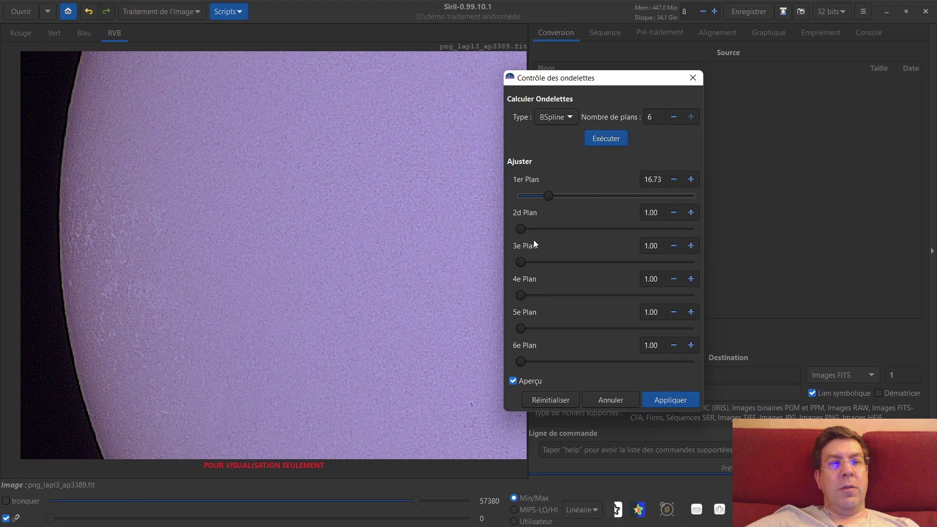
drag(528, 230, 534, 230)
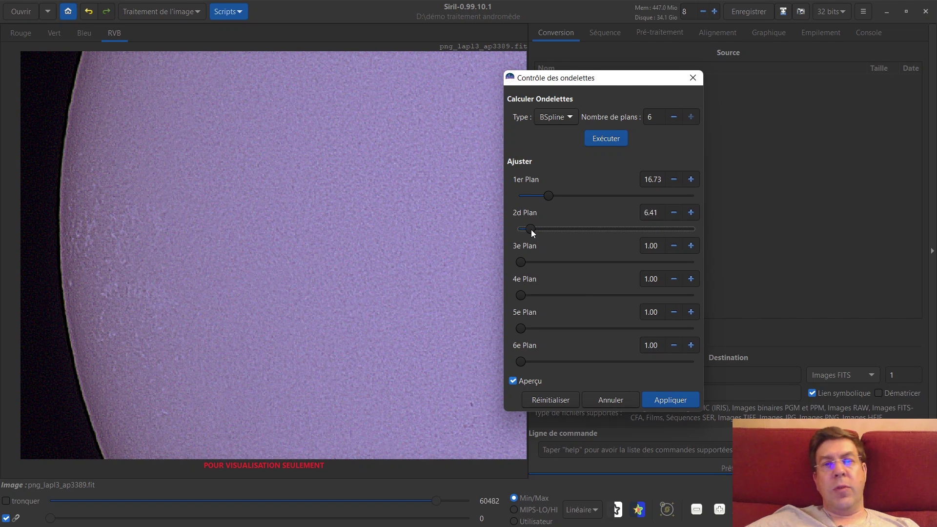
drag(530, 229, 524, 229)
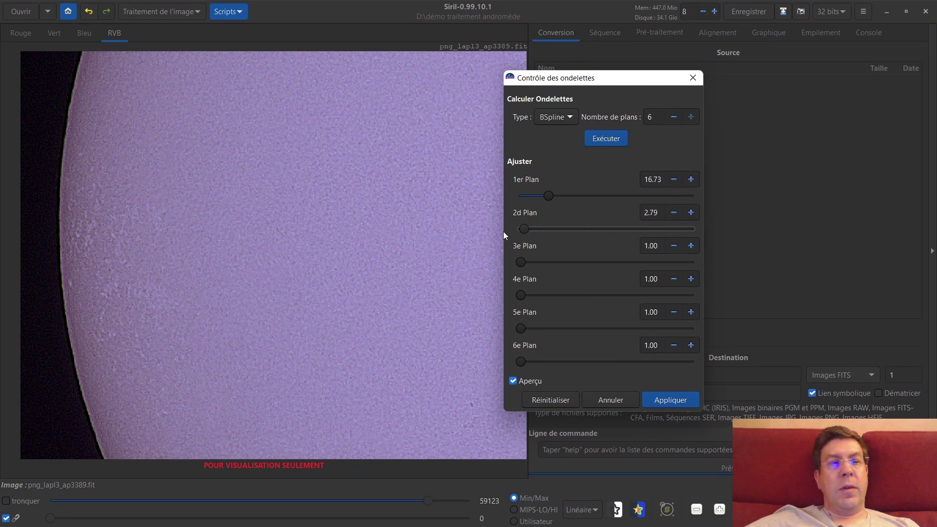
click(283, 310)
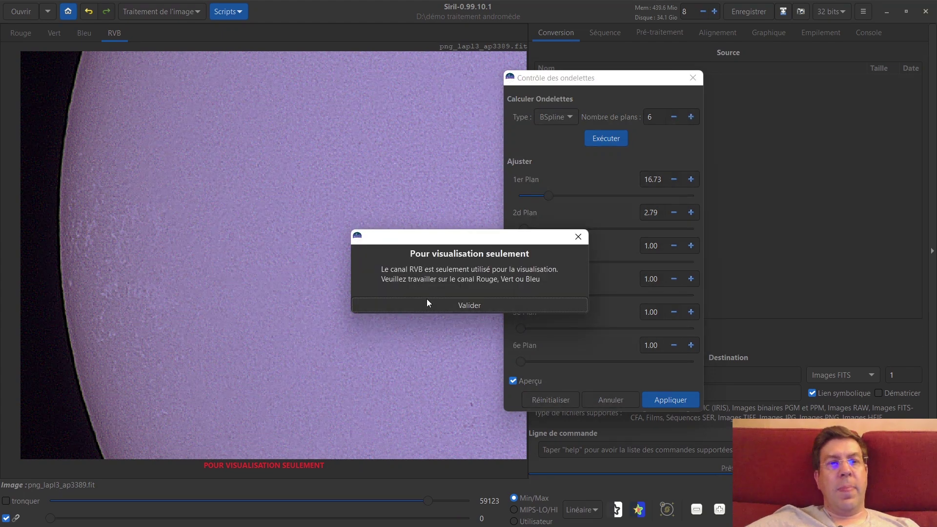
click(578, 237)
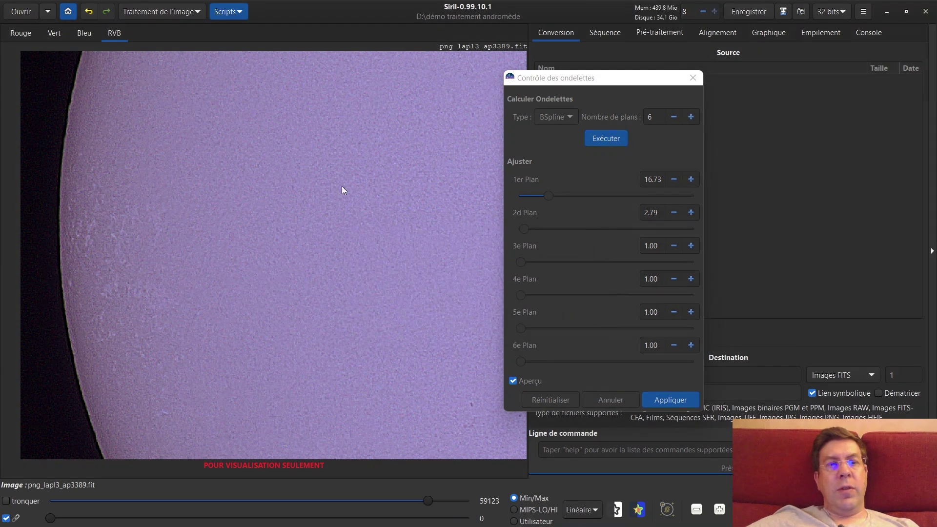
click(677, 399)
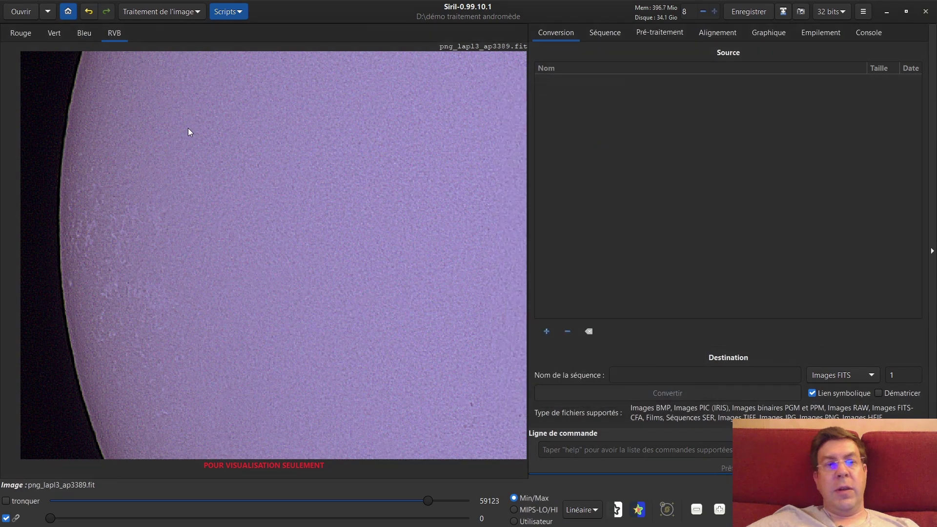
- Examine the sharpened image for noise and artefacts along the solar limb, across the disc and around the sunspots
scroll(290, 193, up, 10)
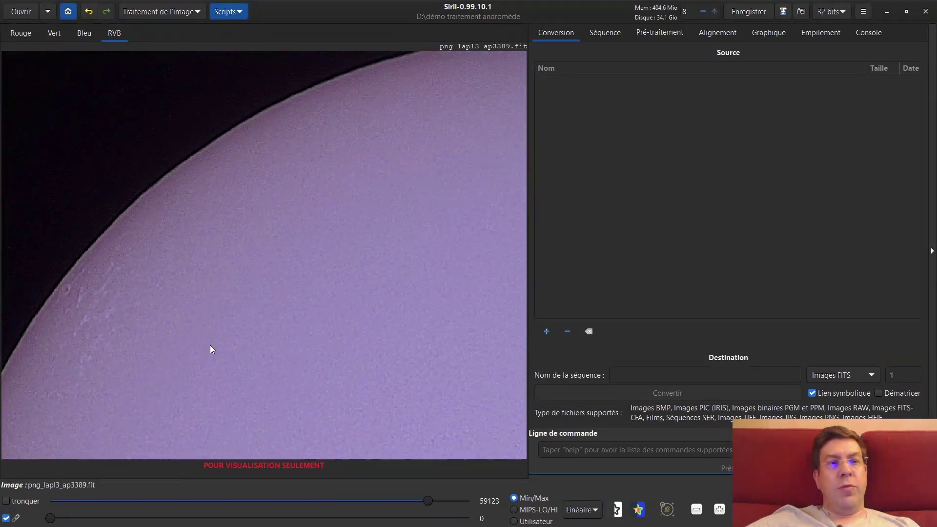
scroll(289, 271, up, 5)
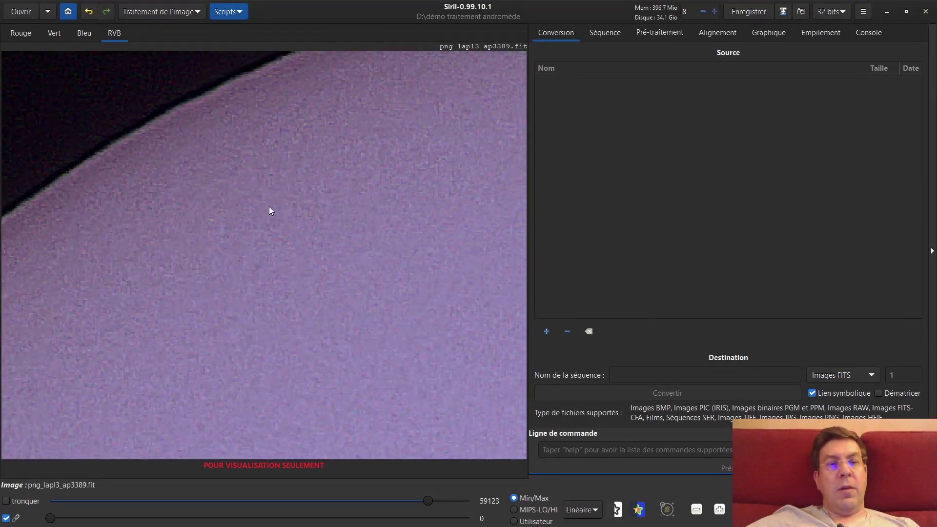
click(257, 214)
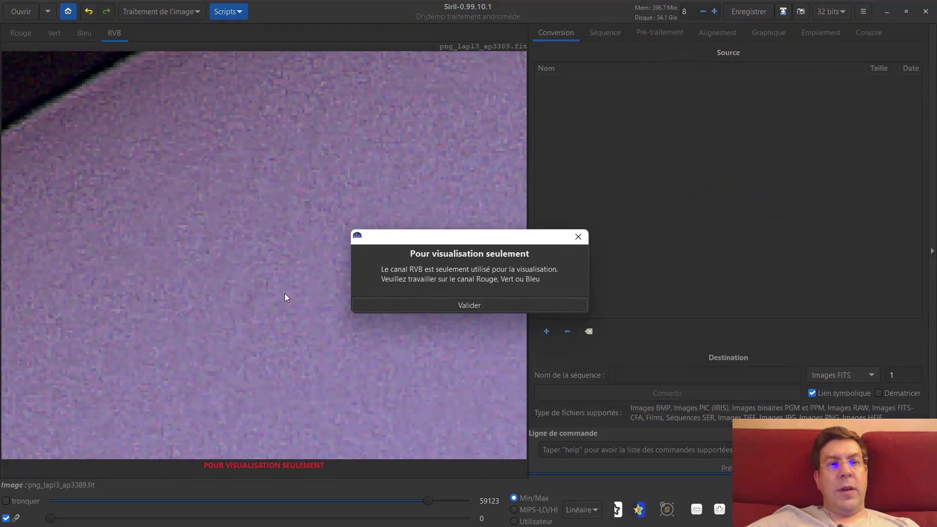
click(579, 237)
drag(322, 269, 552, 162)
drag(209, 324, 461, 121)
drag(285, 259, 352, 426)
drag(283, 93, 132, 299)
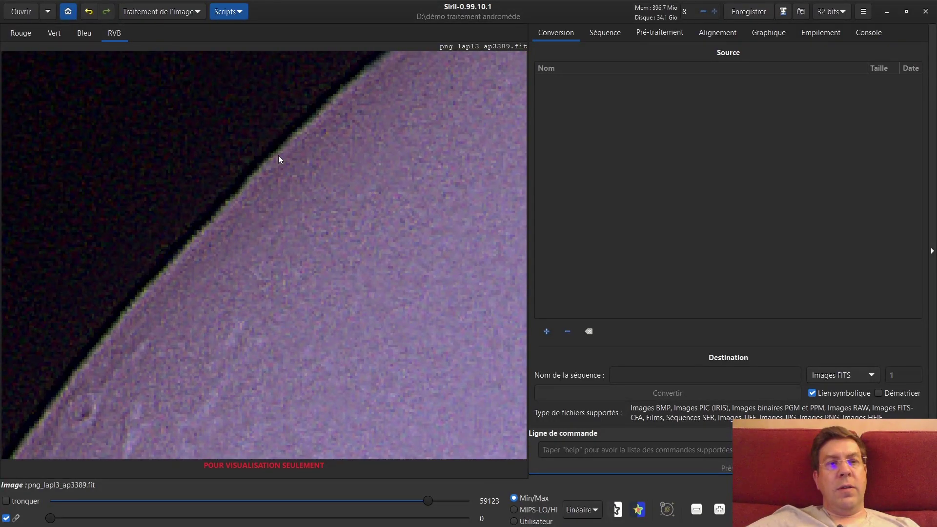
scroll(240, 188, down, 3)
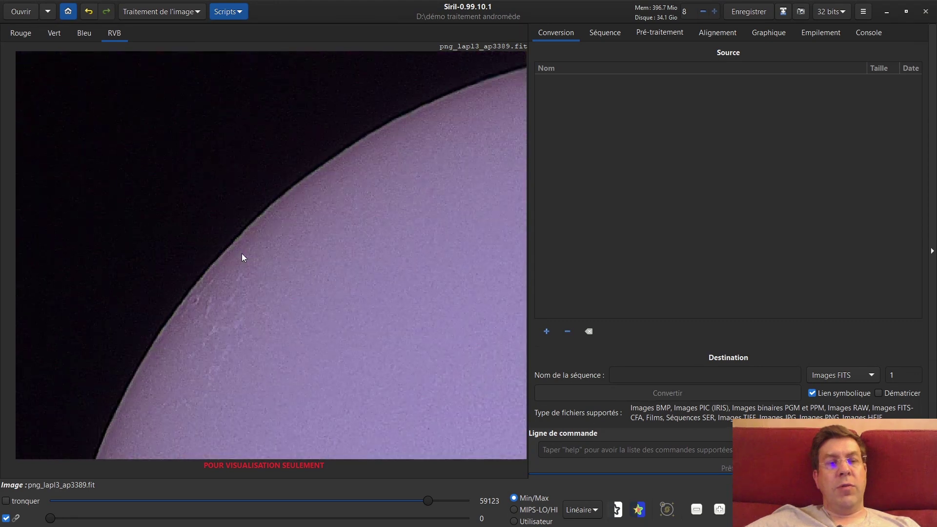
drag(329, 356, 199, 174)
scroll(277, 272, down, 3)
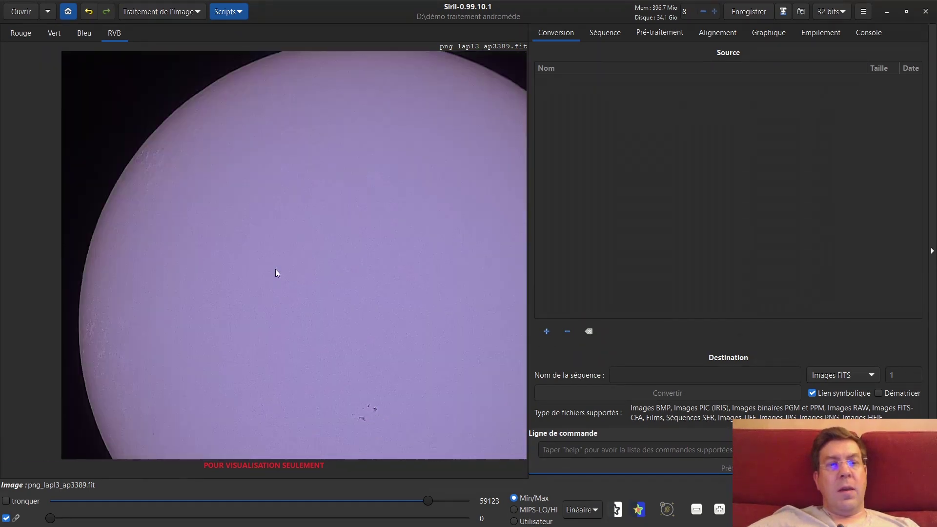
scroll(326, 327, up, 4)
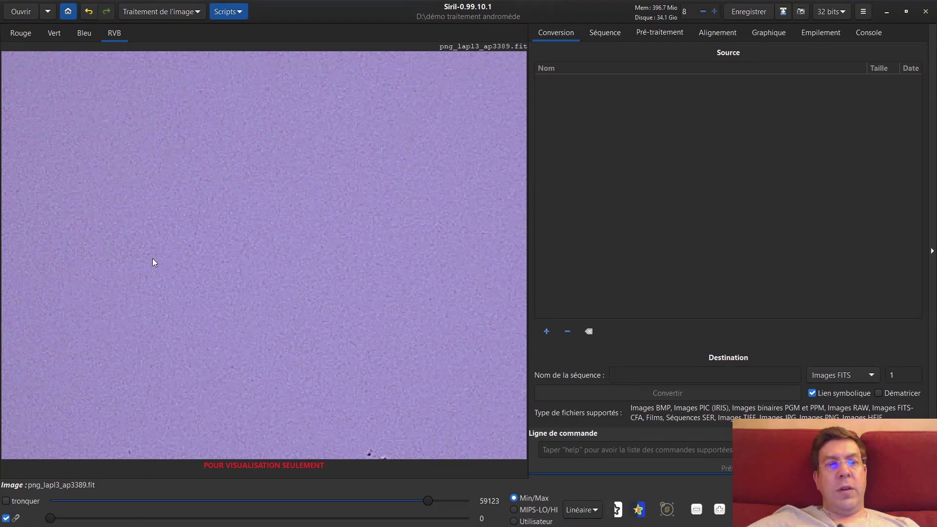
scroll(324, 253, down, 3)
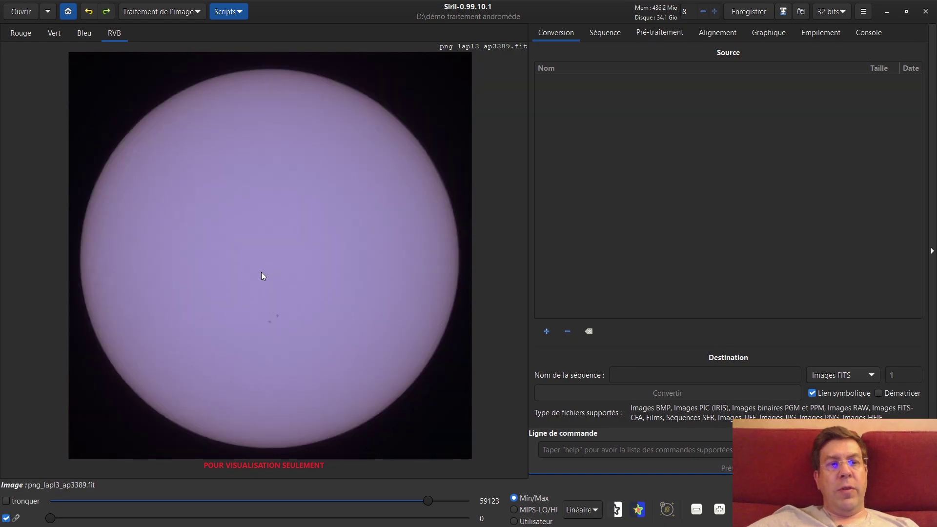
scroll(261, 274, up, 4)
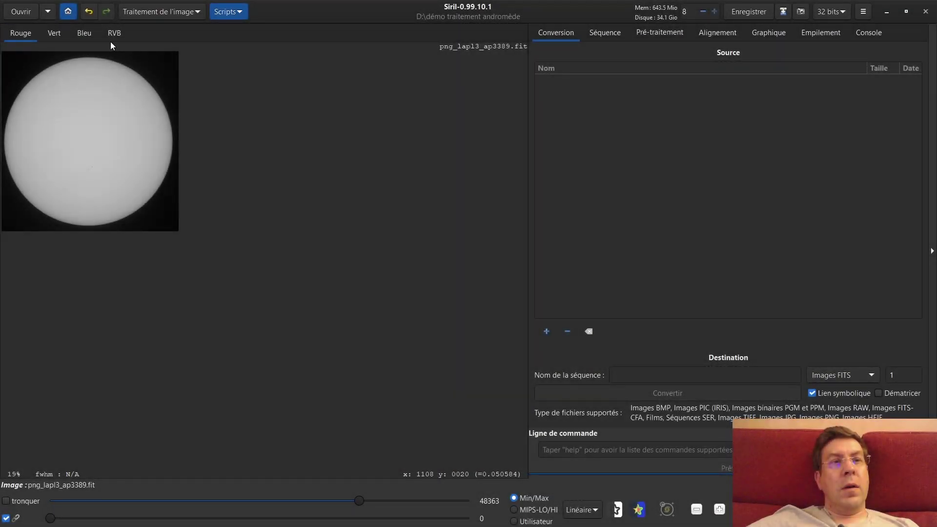
- Desaturate the RGB image by applying a global colour saturation amount of -1.00 and a sky background factor of 0.00
click(114, 35)
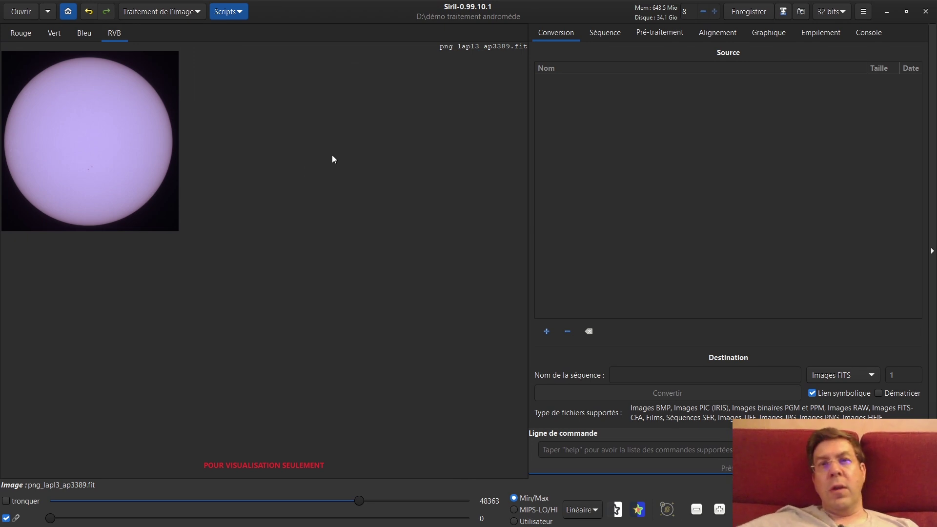
click(195, 12)
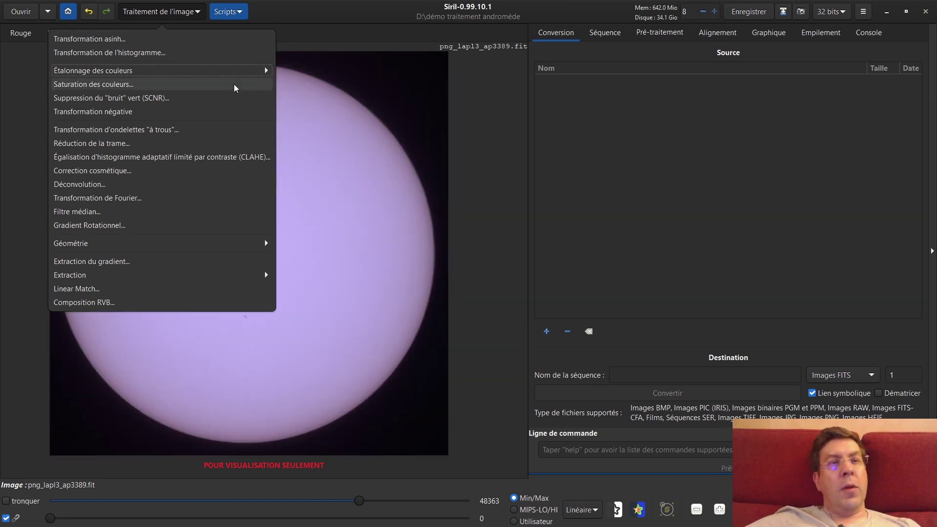
click(111, 85)
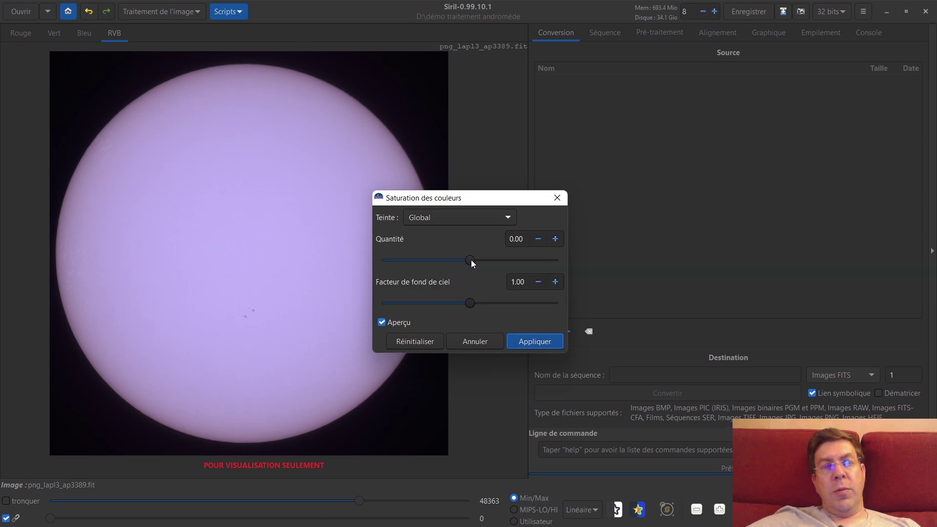
drag(471, 262, 314, 266)
drag(472, 306, 381, 305)
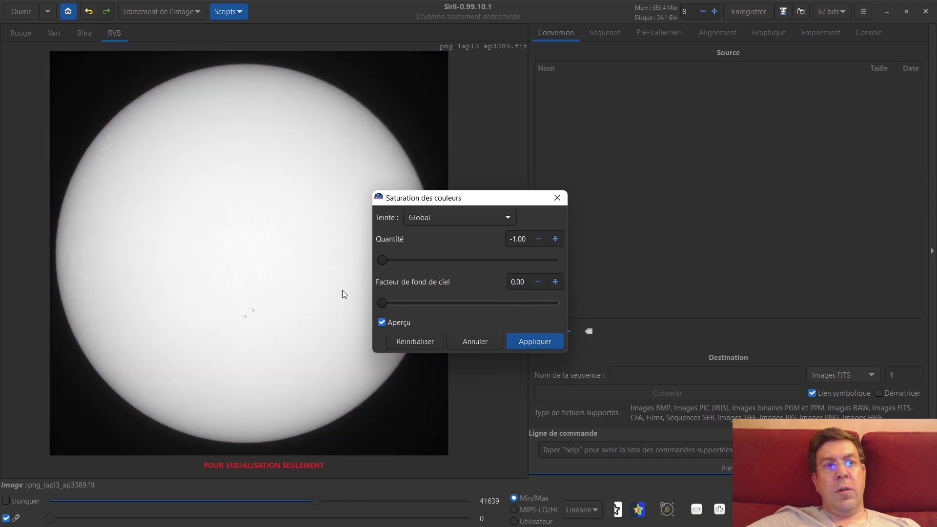
drag(386, 304, 349, 301)
drag(382, 261, 333, 265)
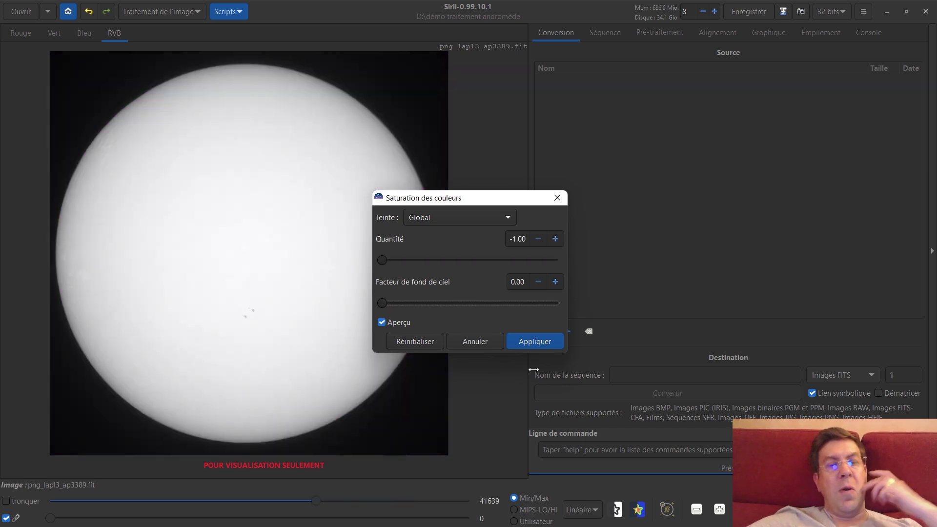
click(540, 345)
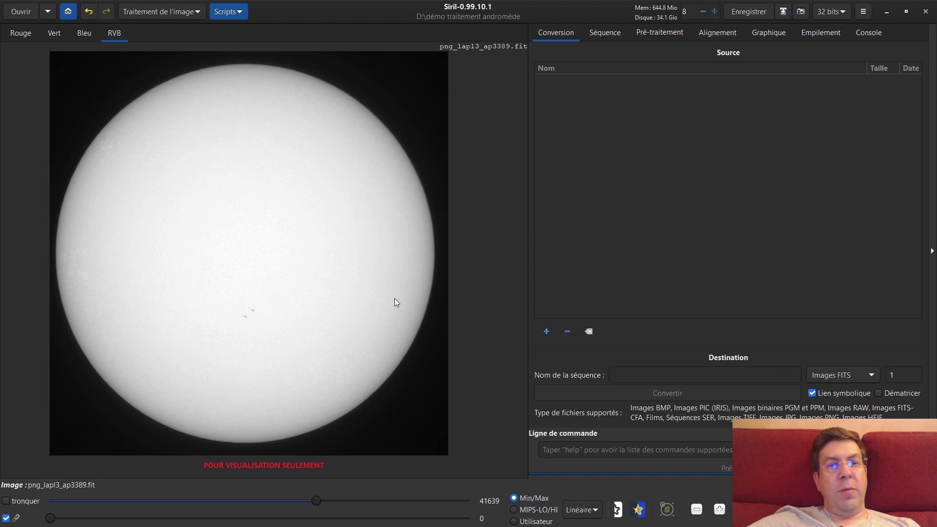
- Start a histogram transformation of the RGB image with the midtones at 0.9764706 and the shadows at 0.1707317
click(173, 12)
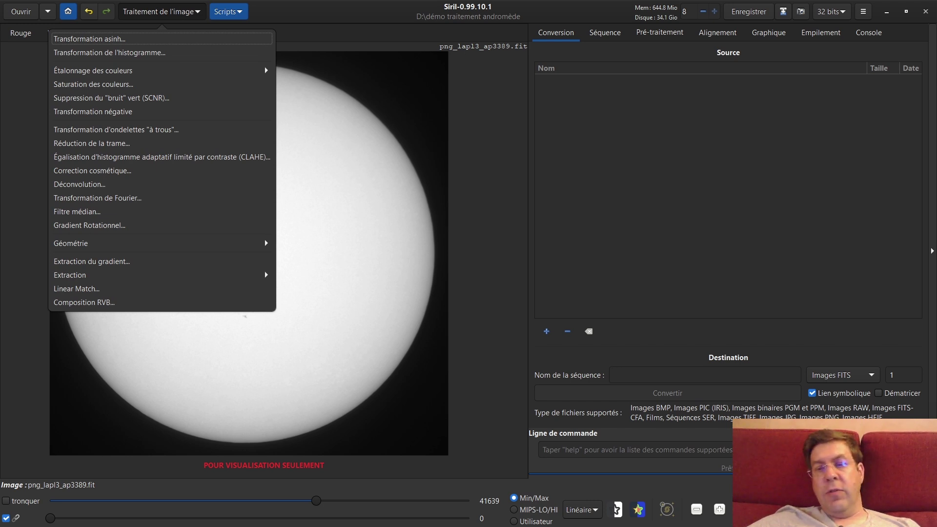
key(Escape)
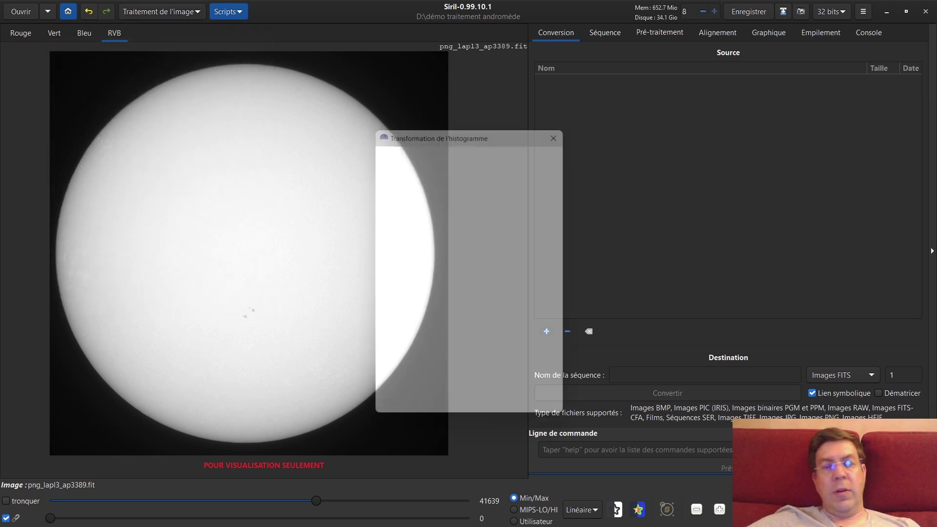
drag(492, 128, 535, 67)
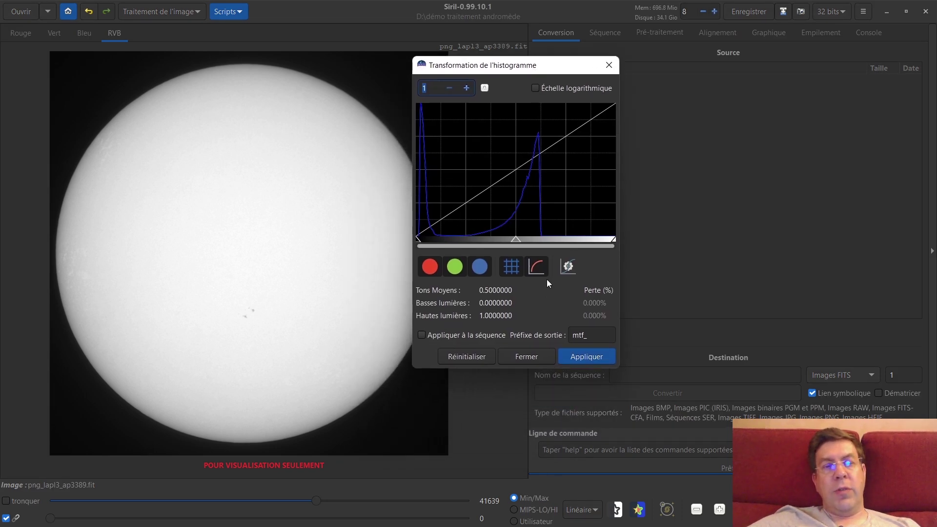
drag(516, 240, 646, 242)
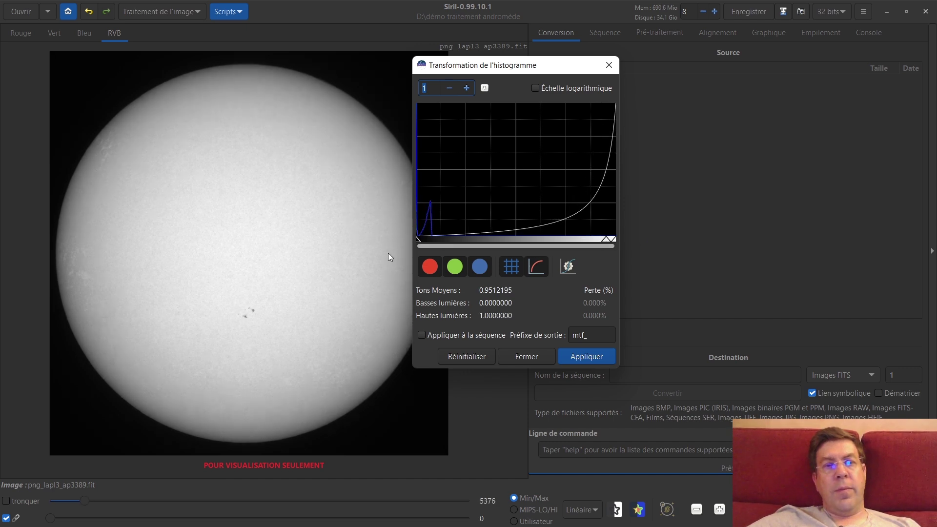
drag(418, 240, 449, 240)
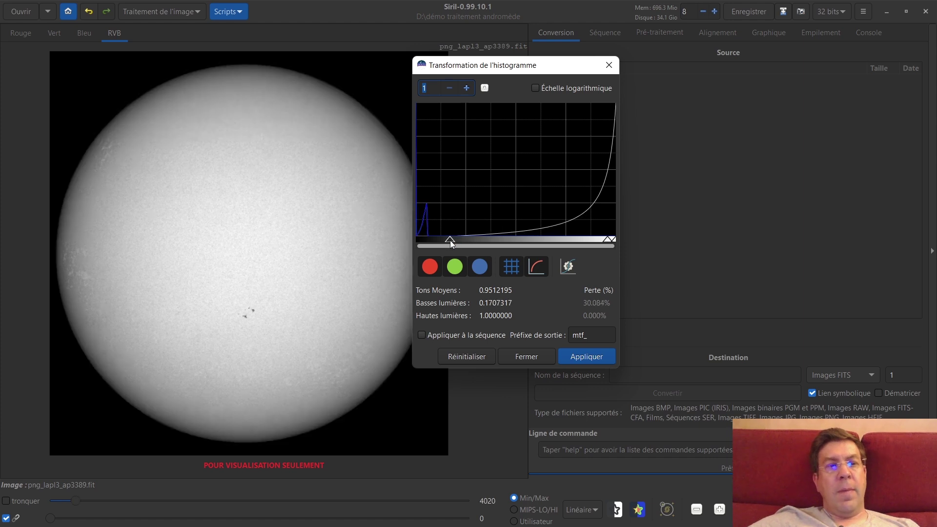
drag(607, 239, 613, 243)
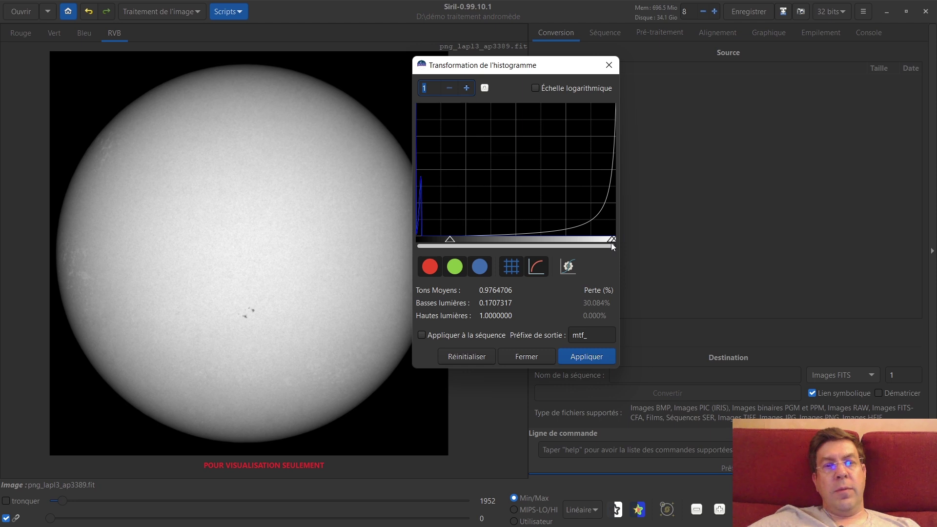
- Return the shadows to 0.0000000, lower the highlights below 0.7317073, and apply the histogram transformation
mouse_move(450, 240)
mouse_down()
mouse_move(467, 241)
mouse_move(443, 240)
mouse_up()
drag(614, 239, 574, 239)
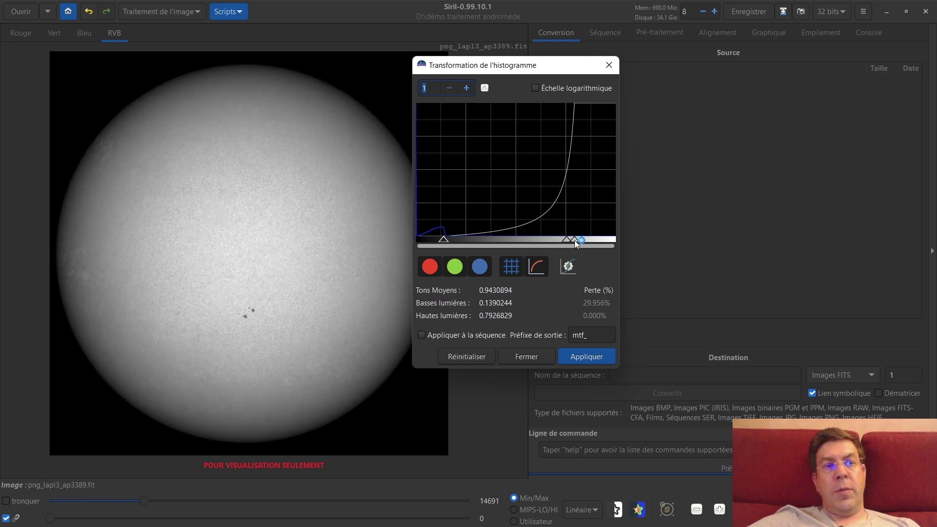
drag(443, 241, 418, 241)
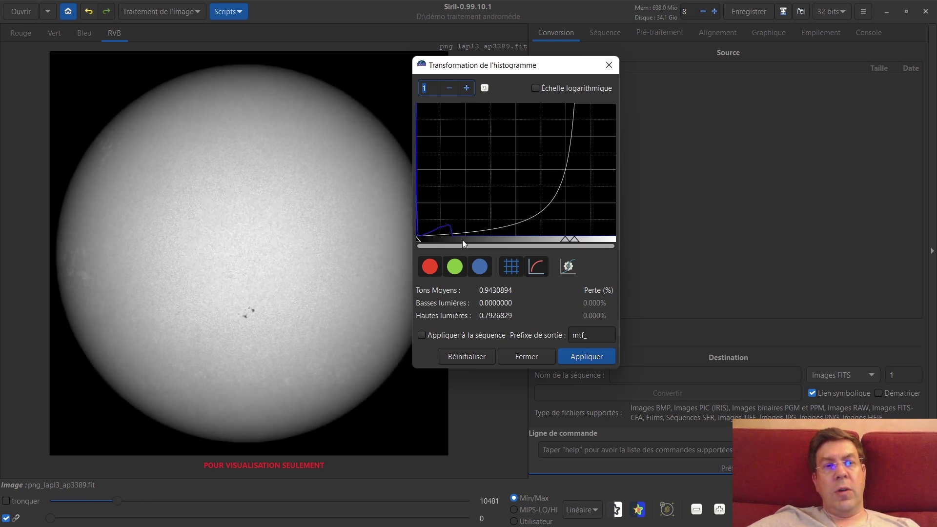
drag(573, 242, 551, 240)
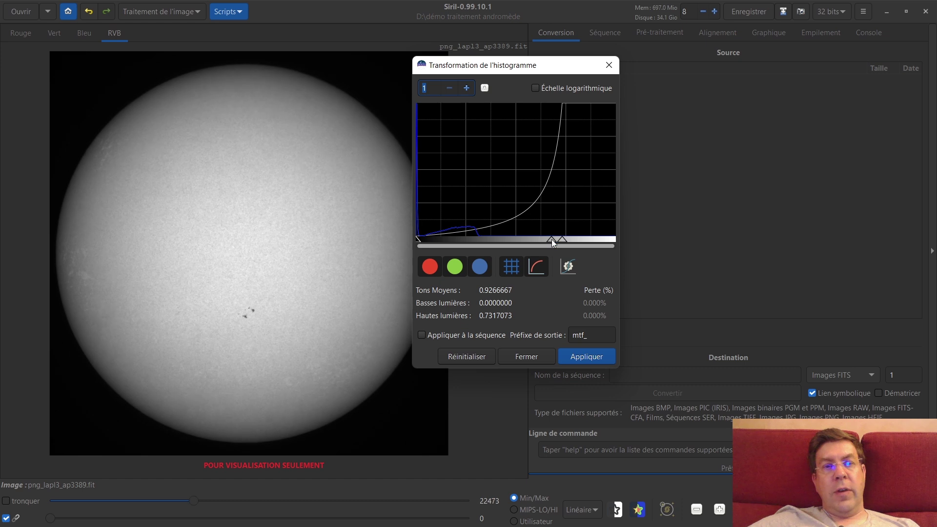
drag(562, 239, 538, 241)
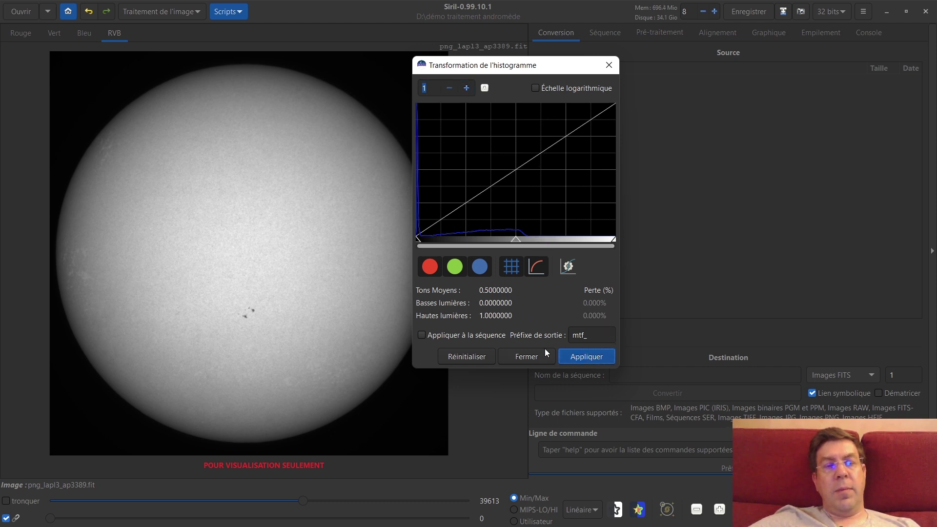
click(610, 68)
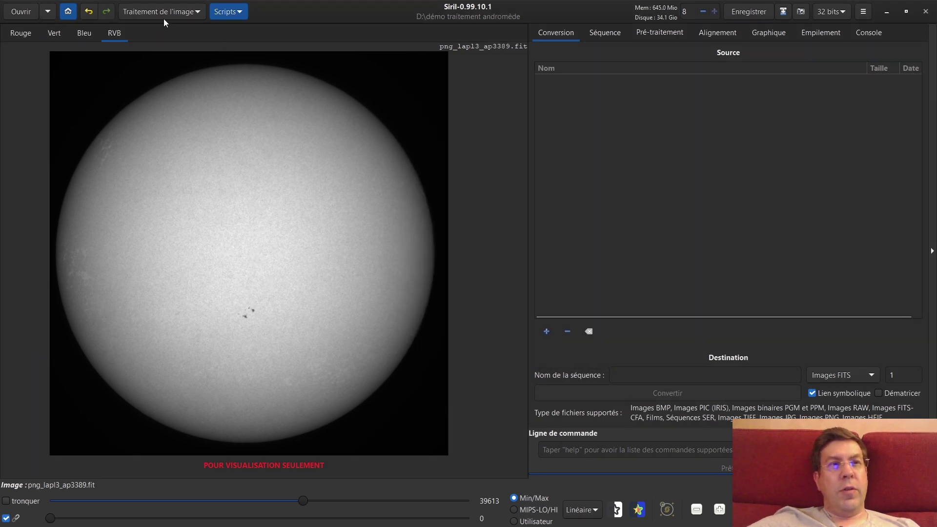
- Examine the stretched image along the solar limb, across the disc and around the sunspots, and compare a single colour channel with the RGB view
scroll(151, 254, up, 2)
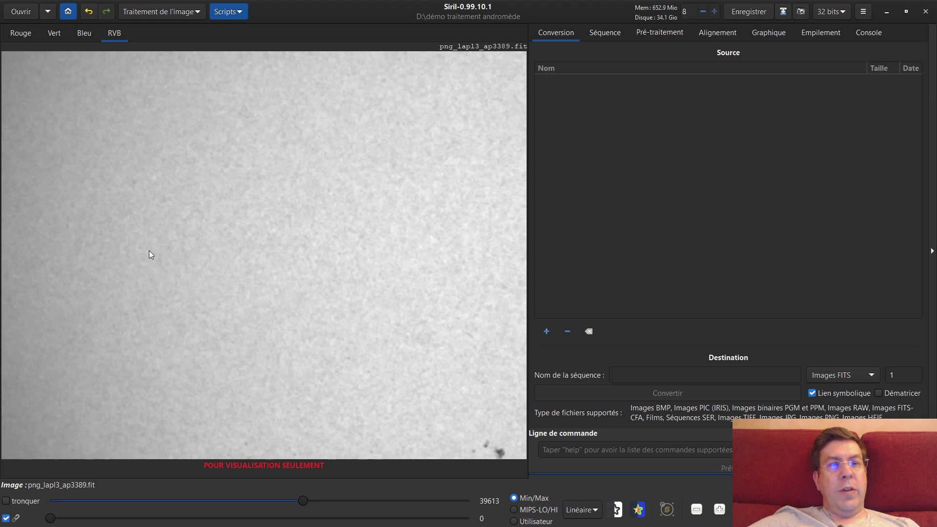
drag(174, 223, 293, 285)
drag(351, 318, 327, 64)
drag(385, 263, 214, 76)
drag(366, 244, 199, 228)
drag(434, 163, 229, 241)
drag(247, 388, 299, 218)
drag(178, 209, 328, 239)
drag(282, 213, 341, 255)
scroll(341, 255, down, 1)
click(340, 245)
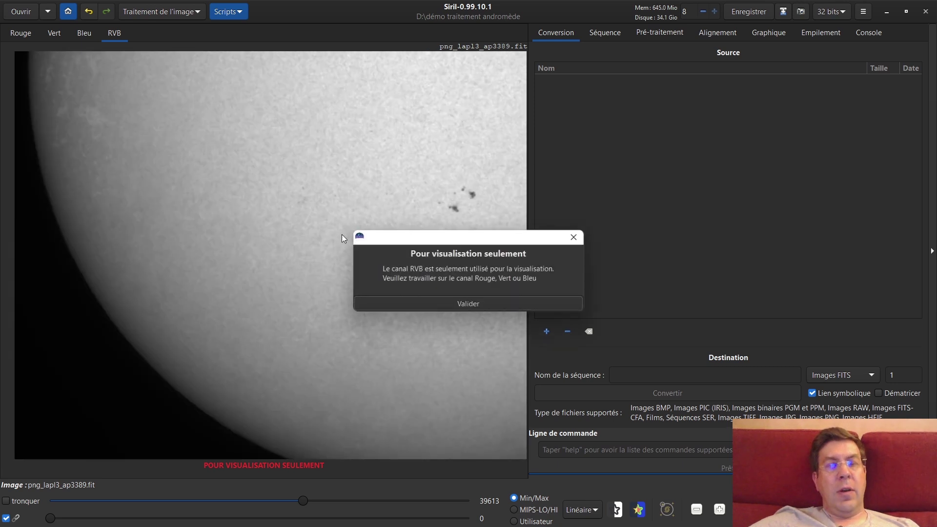
click(578, 237)
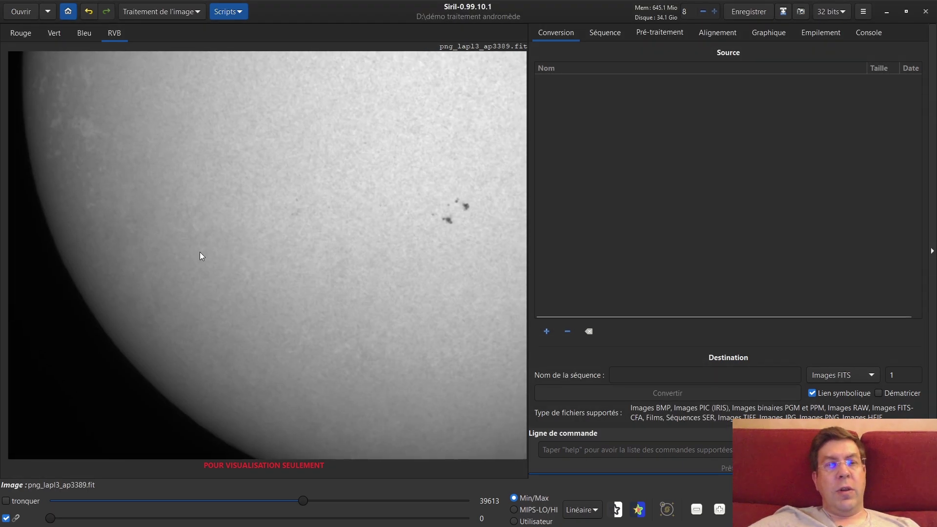
click(80, 35)
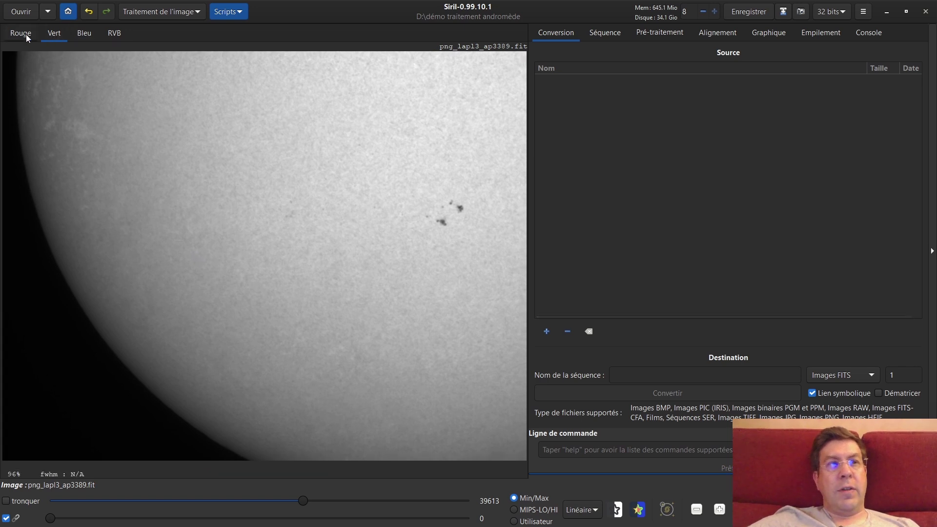
click(114, 33)
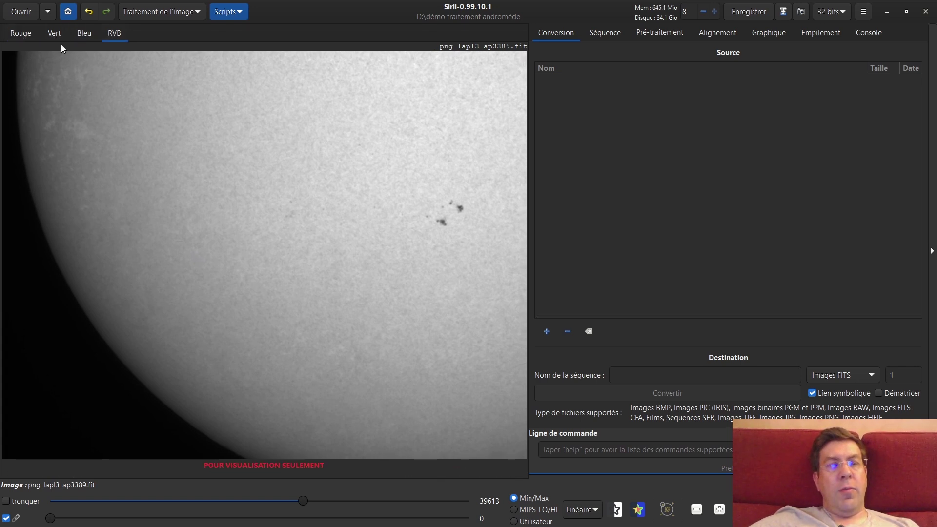
- Apply a second à trous wavelet sharpening with BSpline type and 6 layers, raising only the first layer
click(183, 14)
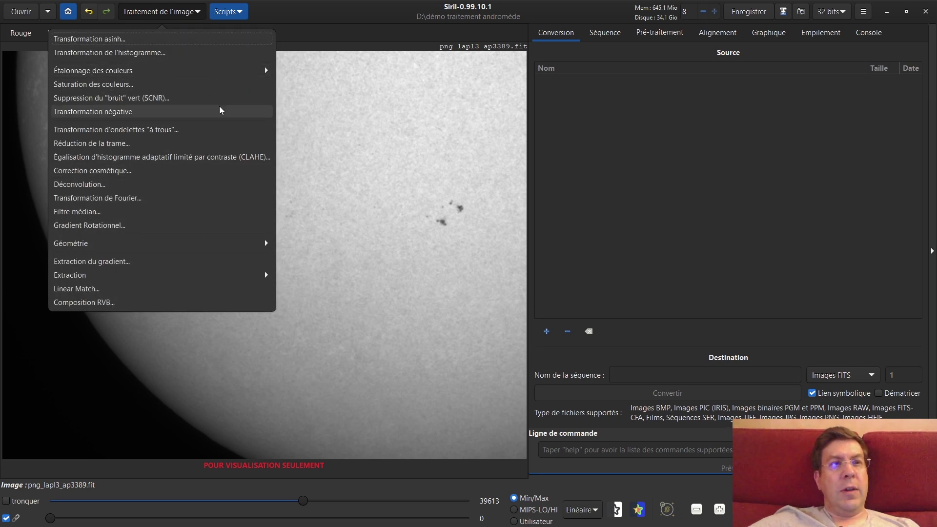
click(221, 129)
click(623, 138)
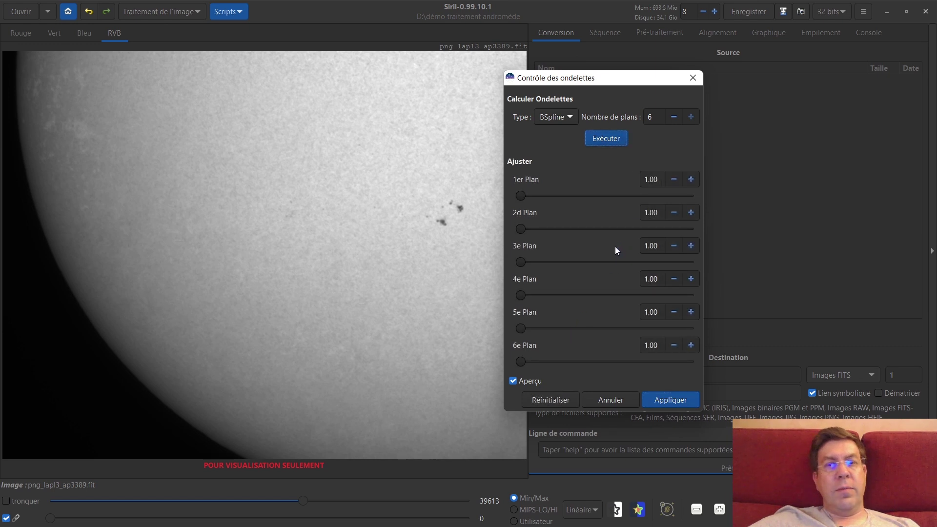
drag(518, 195, 530, 198)
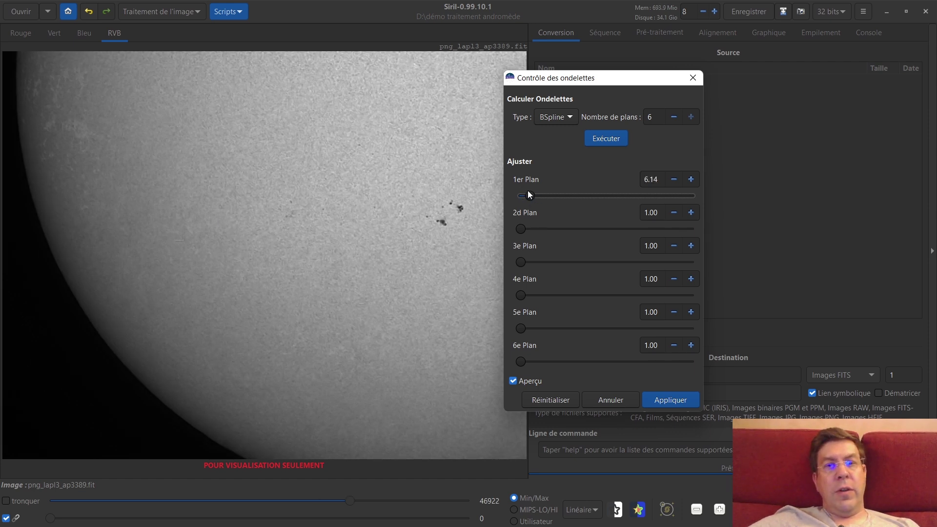
drag(534, 194, 537, 194)
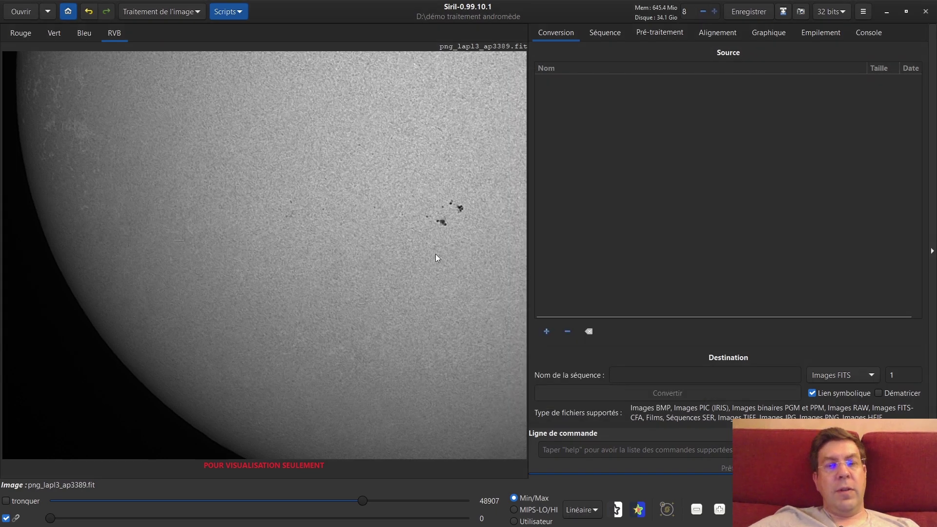
- Inspect the limb and sunspots of the sharpened image, and convert it to 16 bits
drag(385, 157, 343, 237)
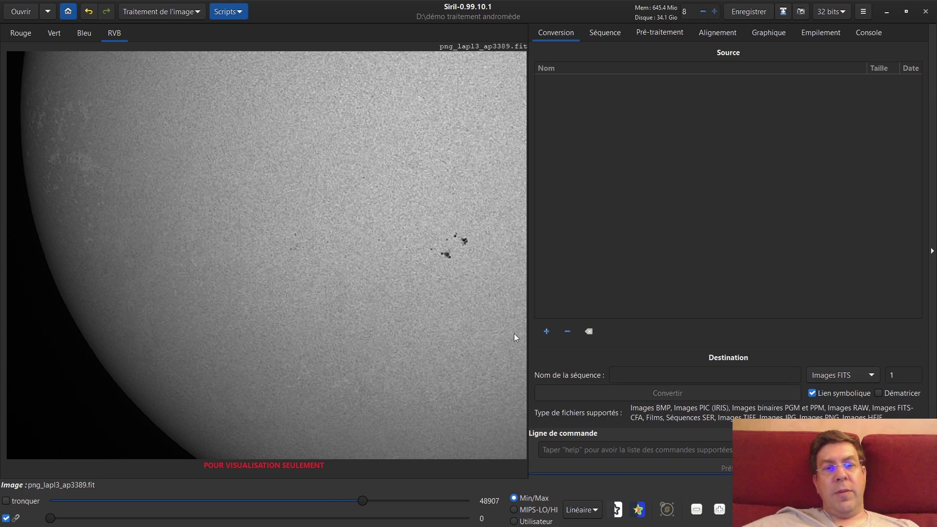
scroll(400, 405, up, 8)
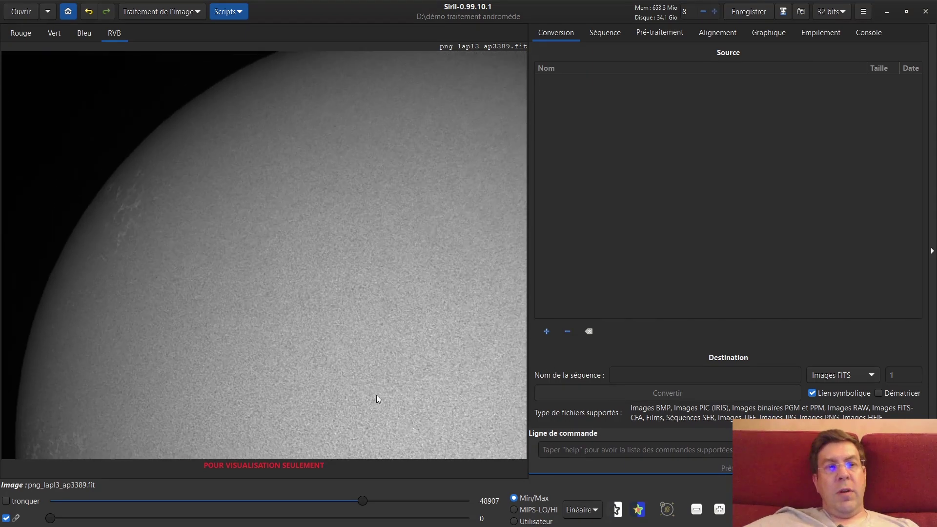
scroll(378, 399, down, 10)
scroll(405, 349, up, 4)
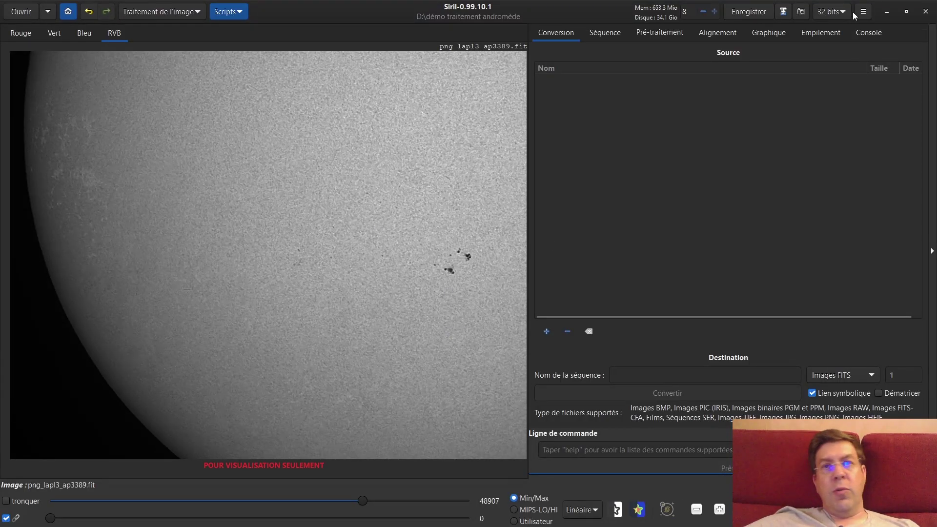
click(831, 11)
click(837, 32)
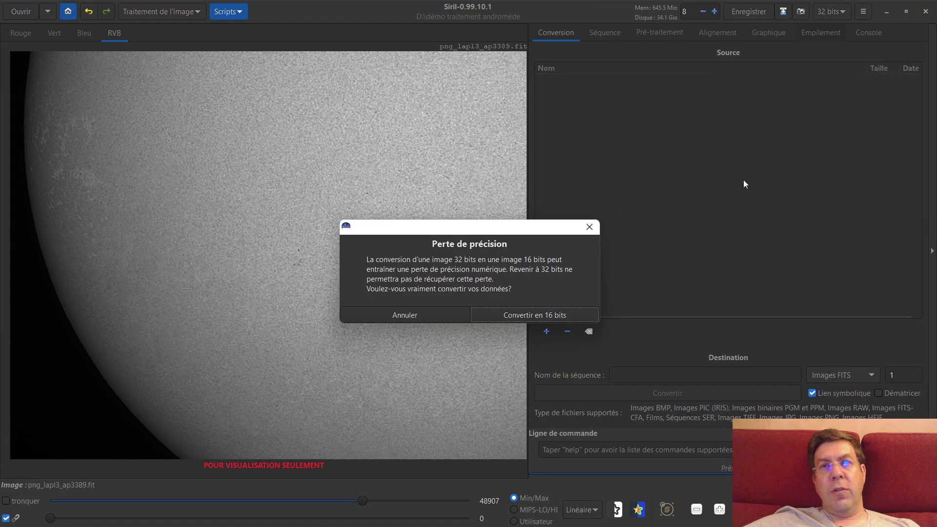
click(514, 316)
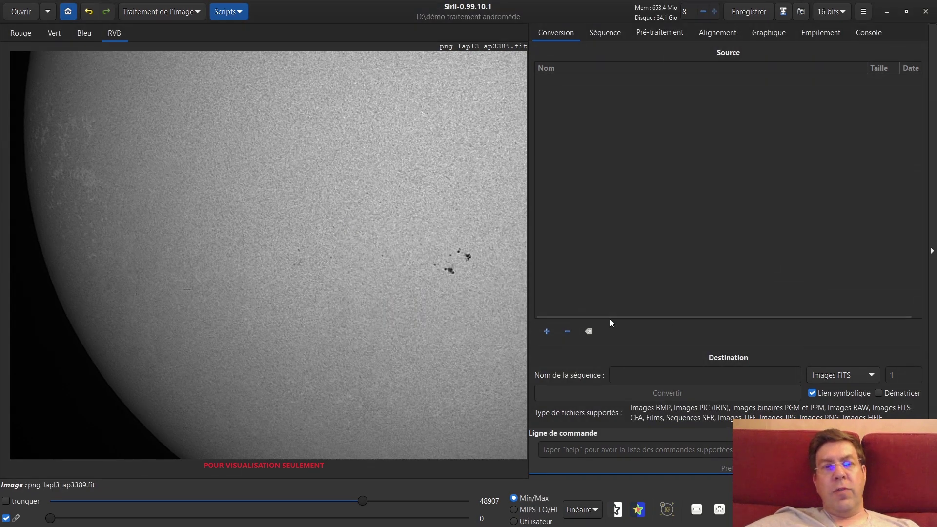
- Save the image as SIRIL mono.fit in D:\-20220609\AS_F10 as a 16-bit unsigned integer FITS with the MIPS-HI and MIPS-LO values
click(783, 12)
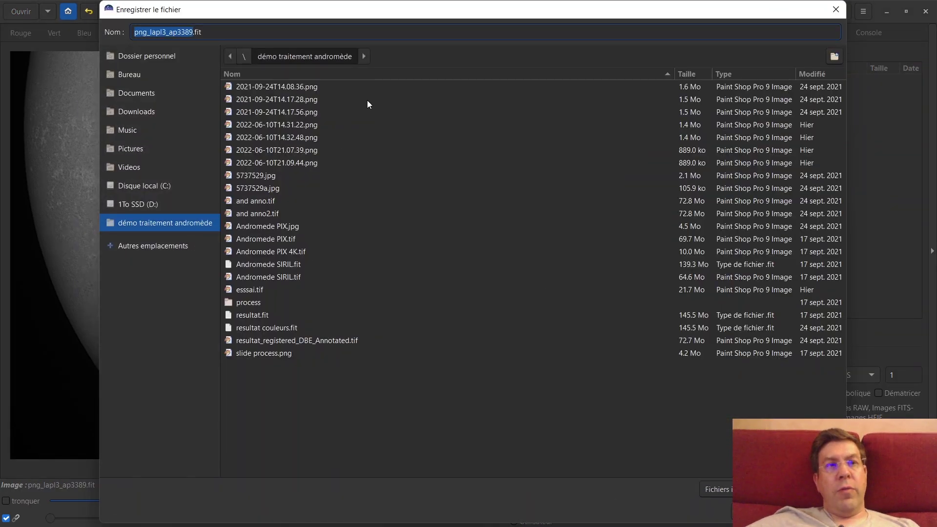
text(D:\-20220609\AS_F10)
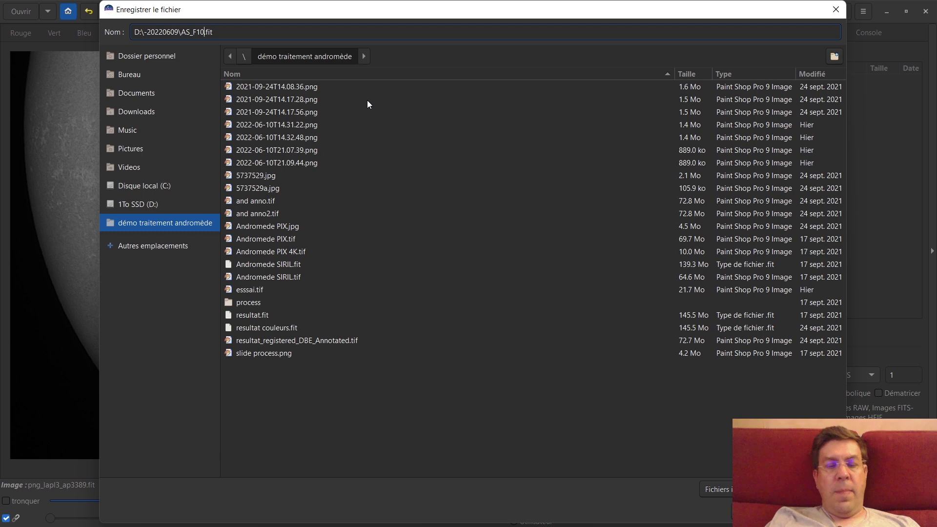
text(\)
text(SIRI)
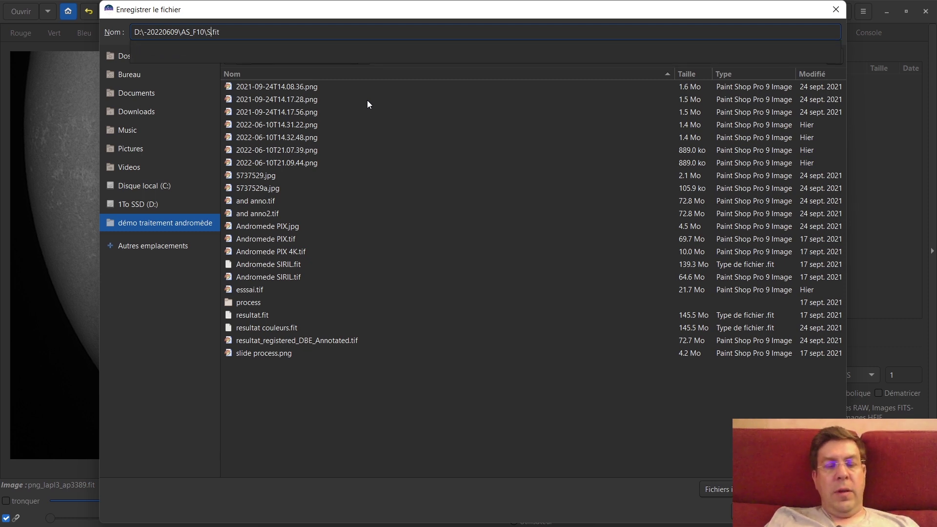
text(L mono)
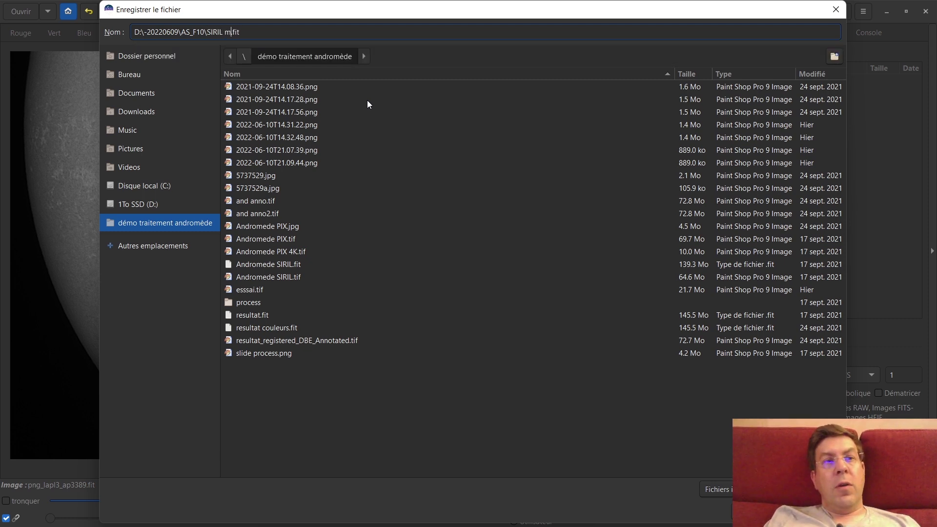
key(Return)
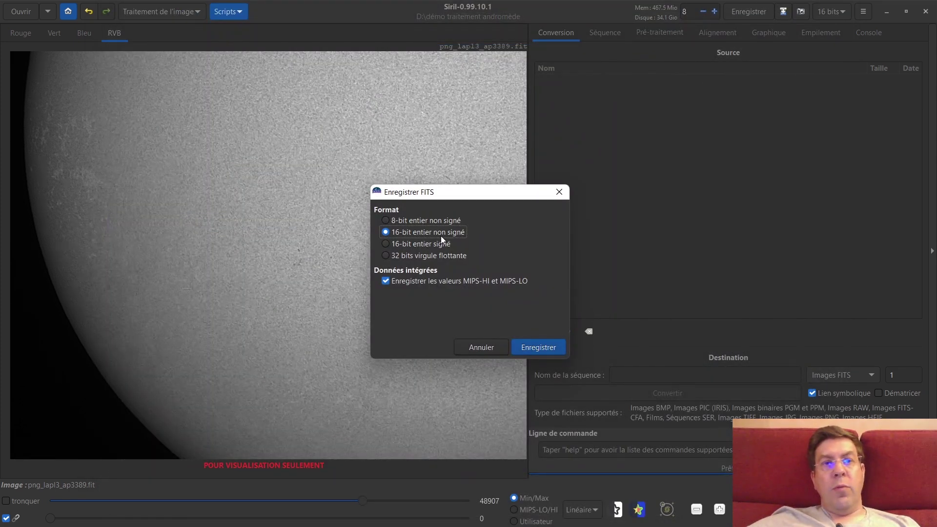
click(547, 347)
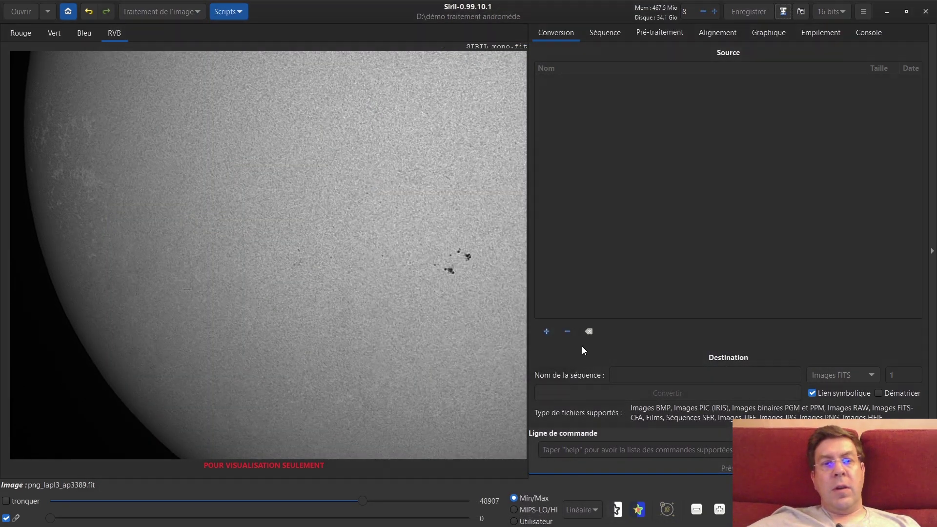
- Save a TIFF copy as SIRIL mono.tif in the AS_F10 folder and open it from File Explorer
key(alt+Tab)
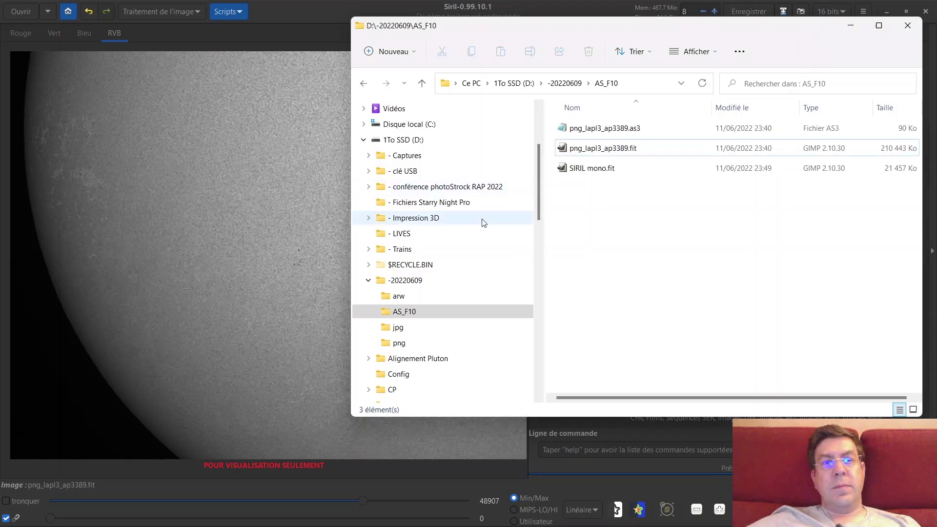
click(781, 16)
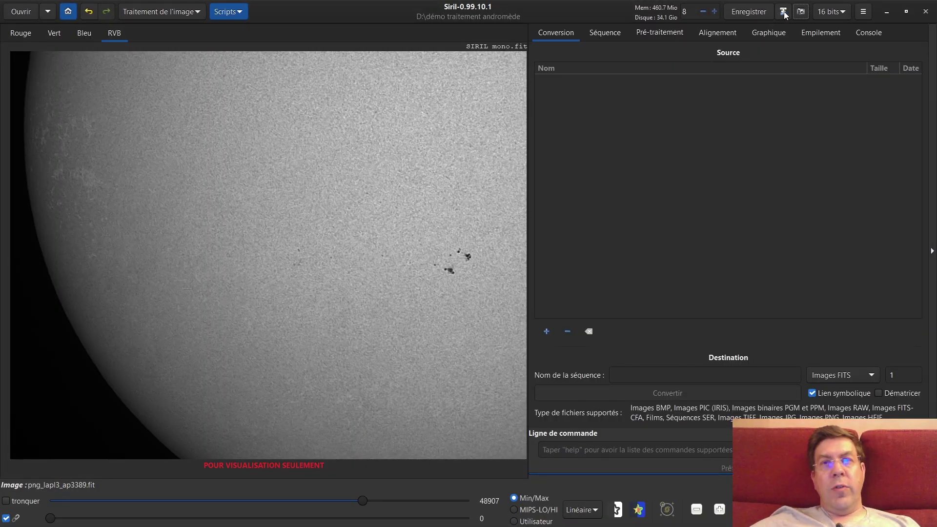
click(782, 12)
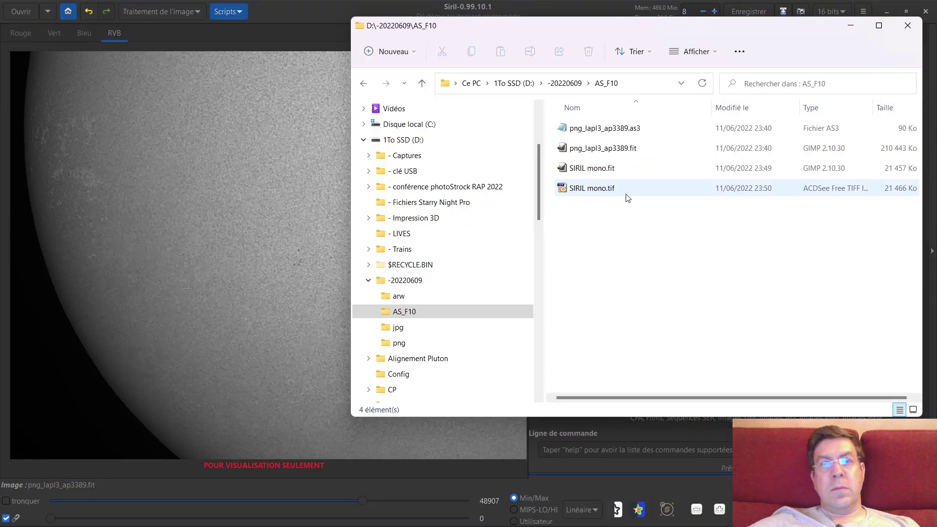
double_click(605, 188)
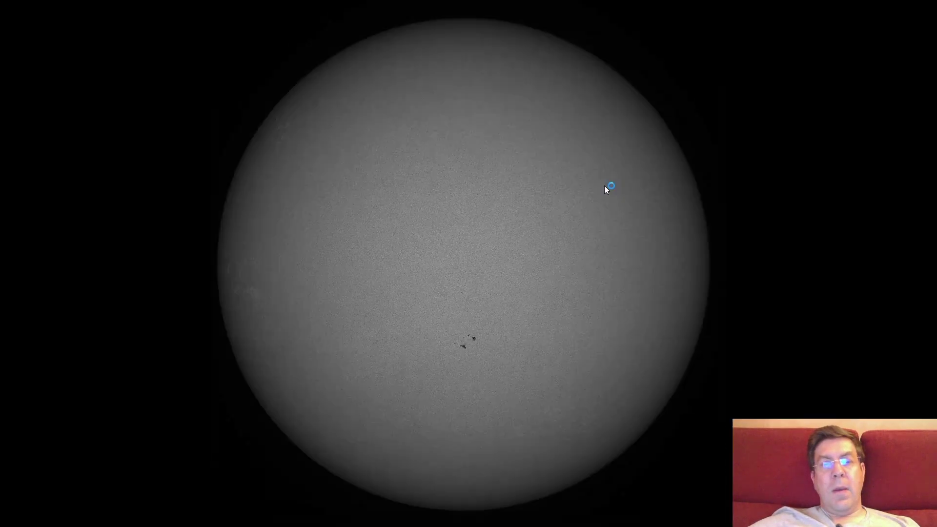
- Inspect the sunspots and the lower part of the solar disc at higher magnification in the saved TIFF
scroll(517, 251, up, 3)
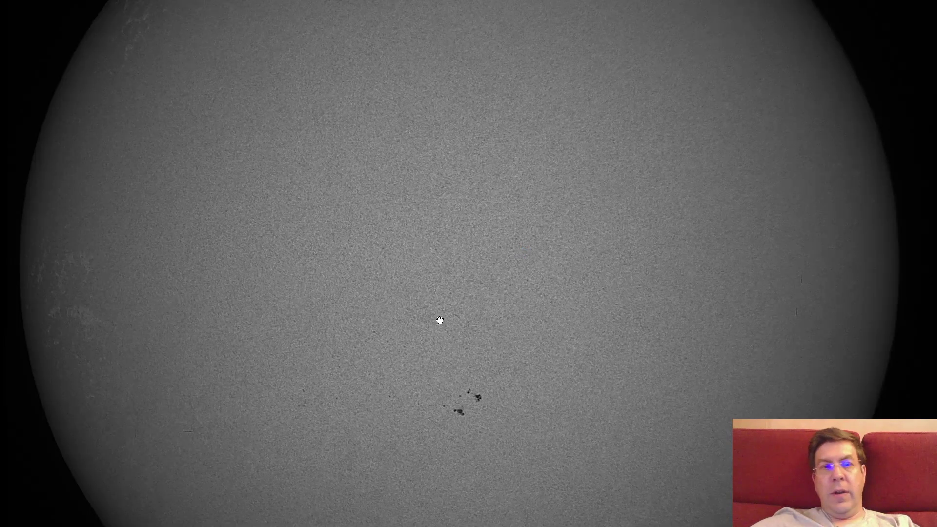
drag(404, 316, 505, 210)
drag(518, 144, 497, 315)
drag(505, 210, 497, 171)
drag(491, 230, 510, 180)
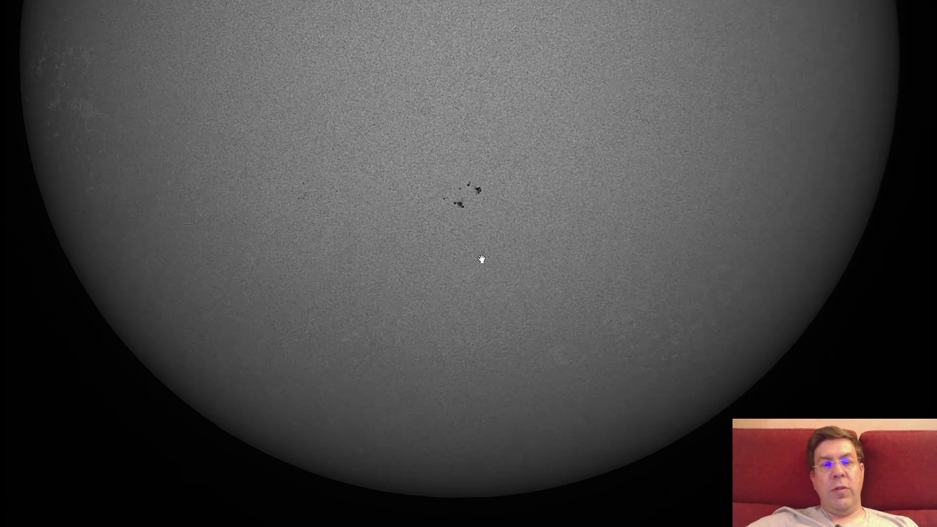
drag(509, 198, 511, 271)
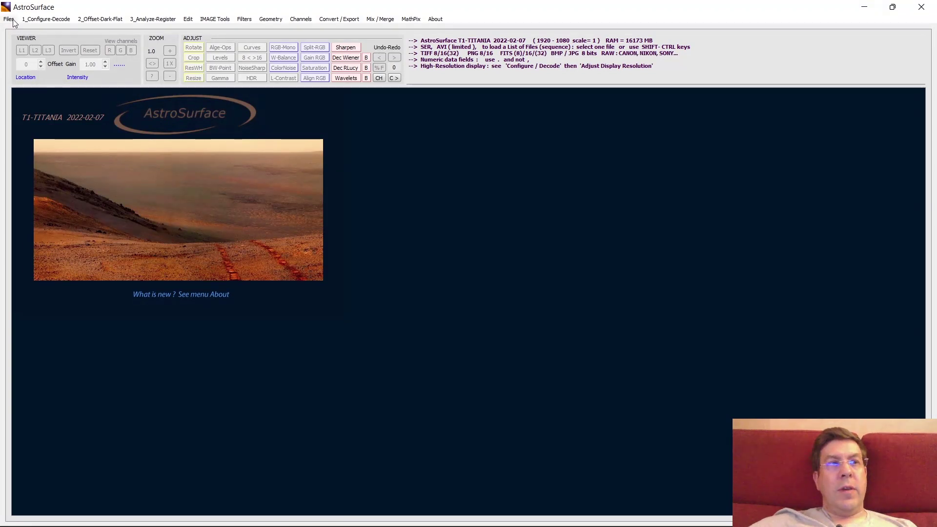
- Open png_lapl3_ap3389.fit from the D:\-20220609\AS_F10 folder in AstroSurface, reusing the folder path copied from File Explorer
key(alt+Tab)
click(613, 84)
key(ctrl+c)
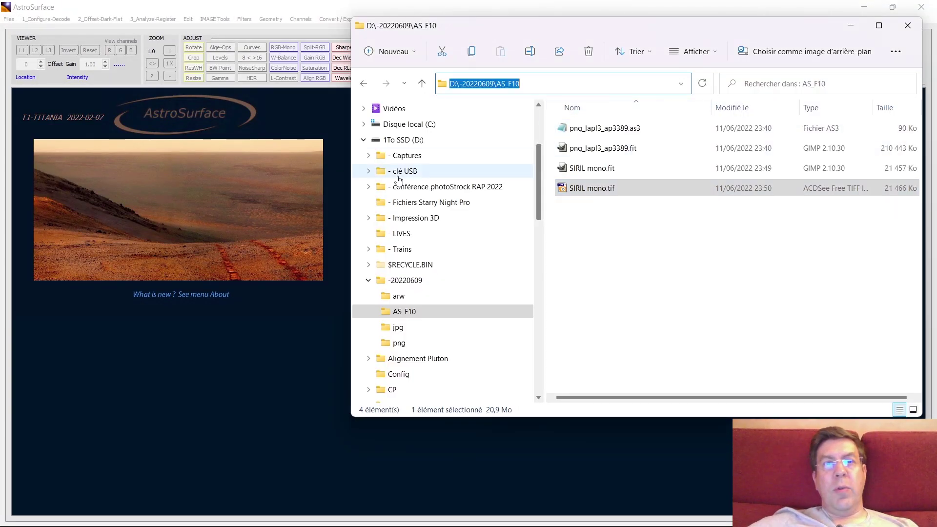
click(63, 27)
click(9, 19)
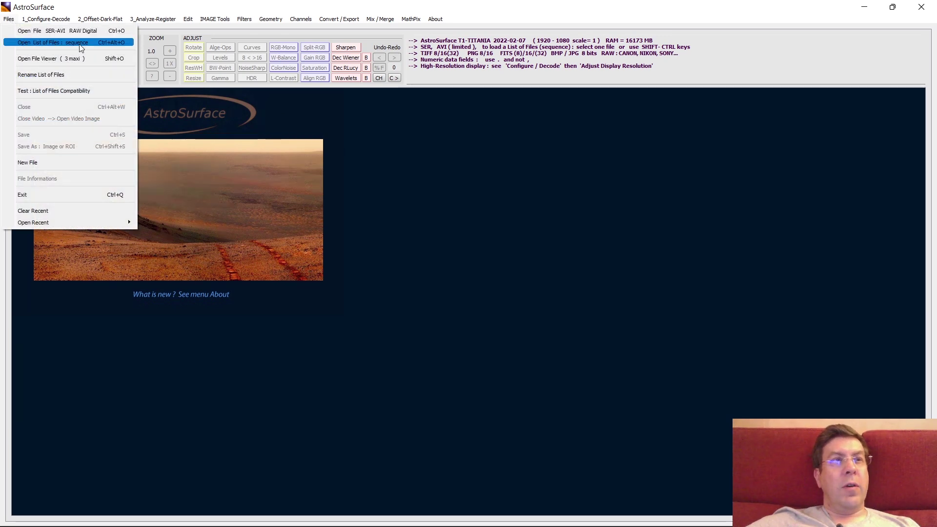
click(125, 30)
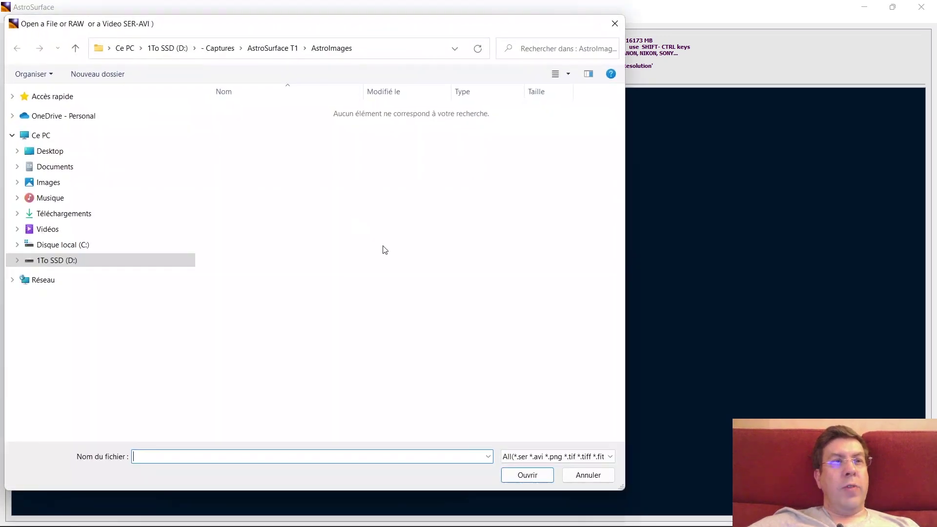
key(ctrl+v)
key(Return)
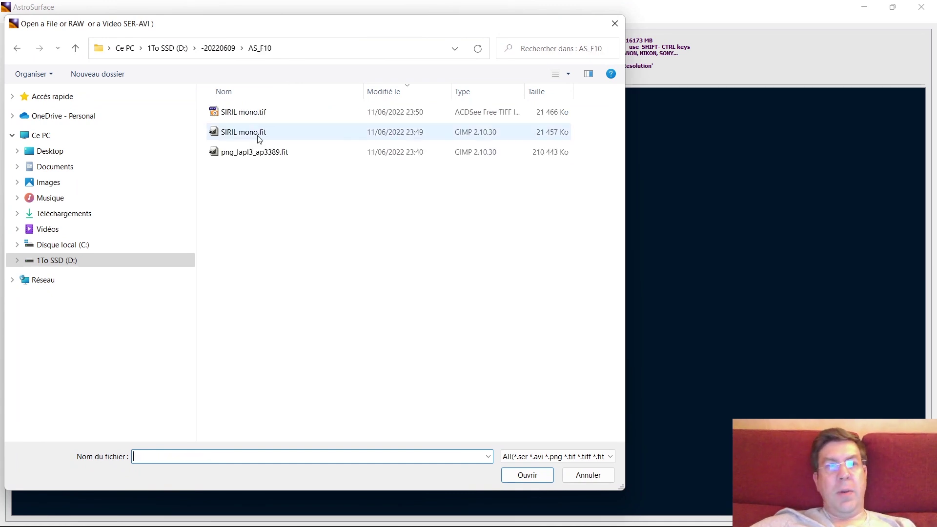
double_click(280, 153)
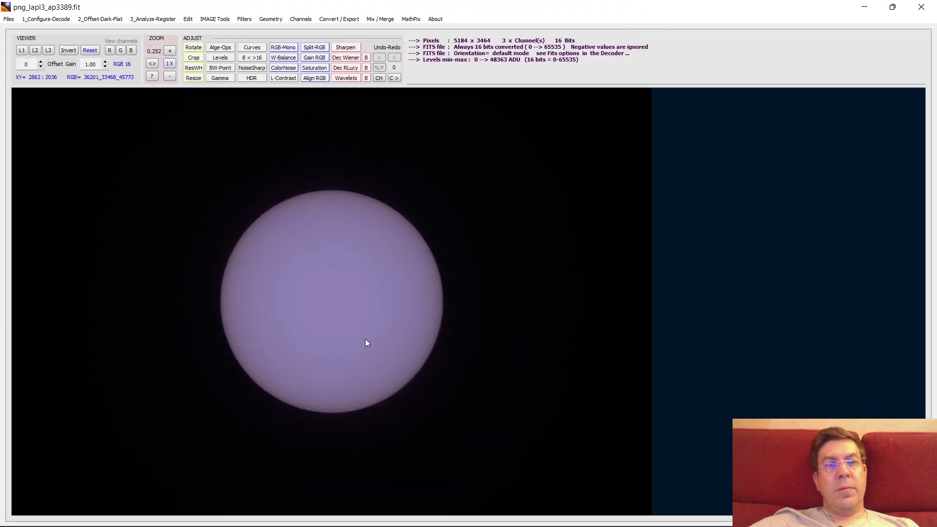
- Crop the image closely around the whole solar disc to about 1942 x 1997 pixels
drag(213, 178, 452, 423)
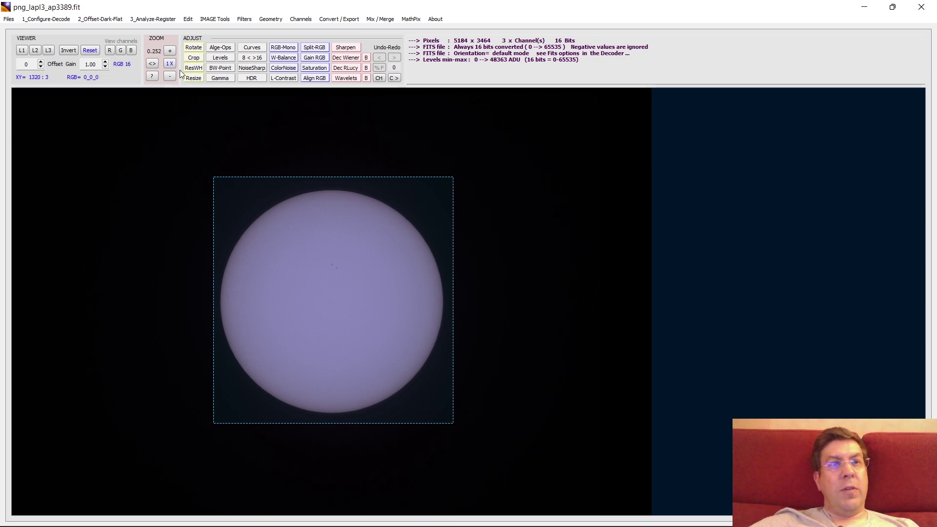
click(194, 57)
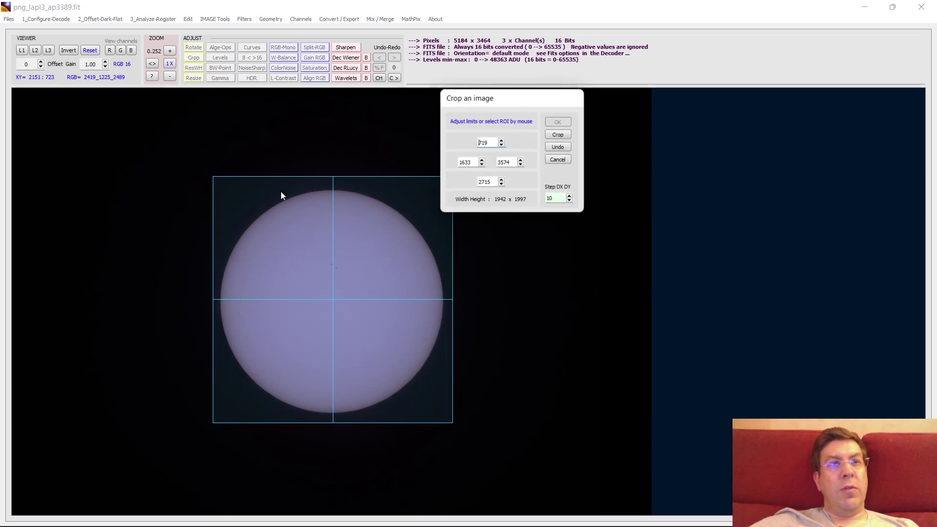
click(559, 134)
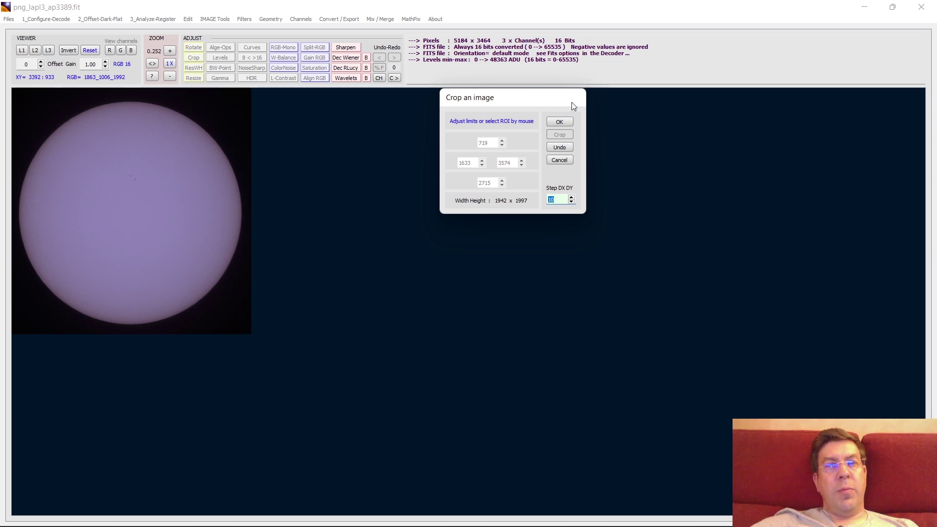
click(559, 122)
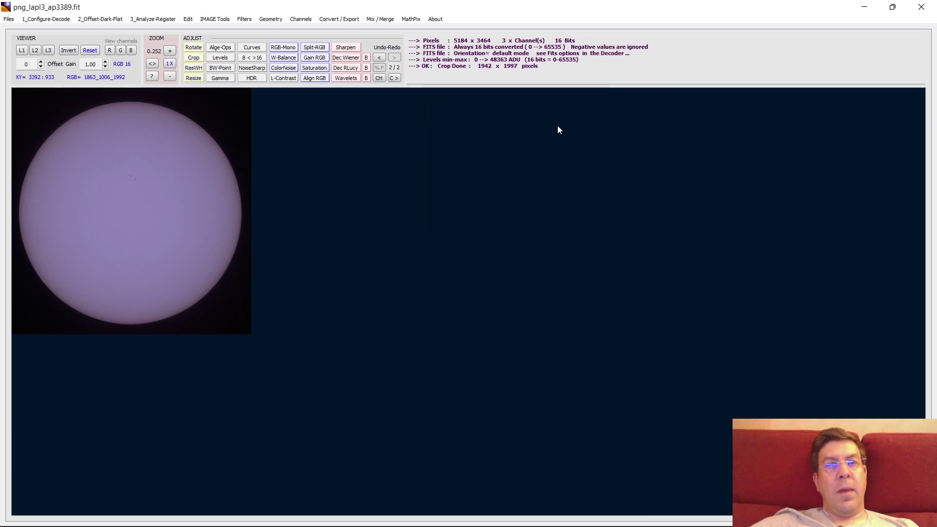
- Convert the cropped image to monochrome luminance with RGB factors 0.299, 0.587 and 0.114, without normalizing the level
click(170, 51)
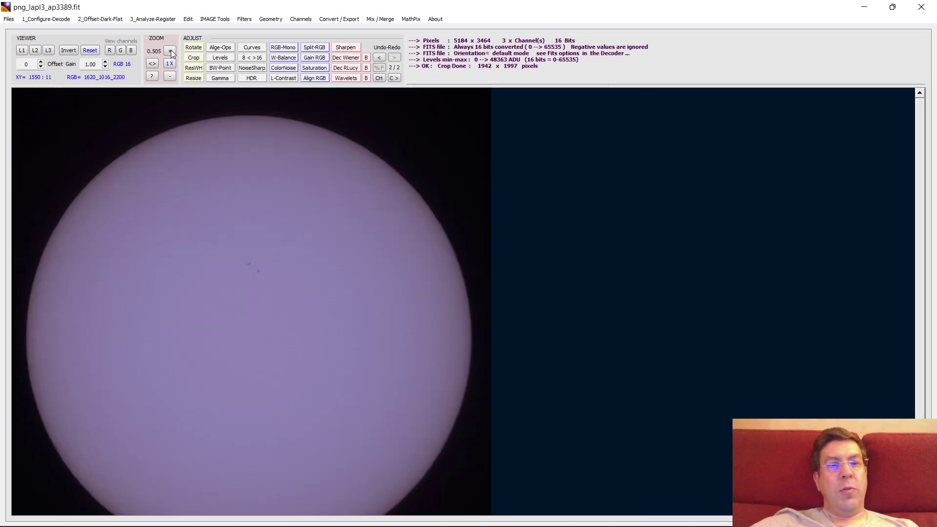
click(170, 50)
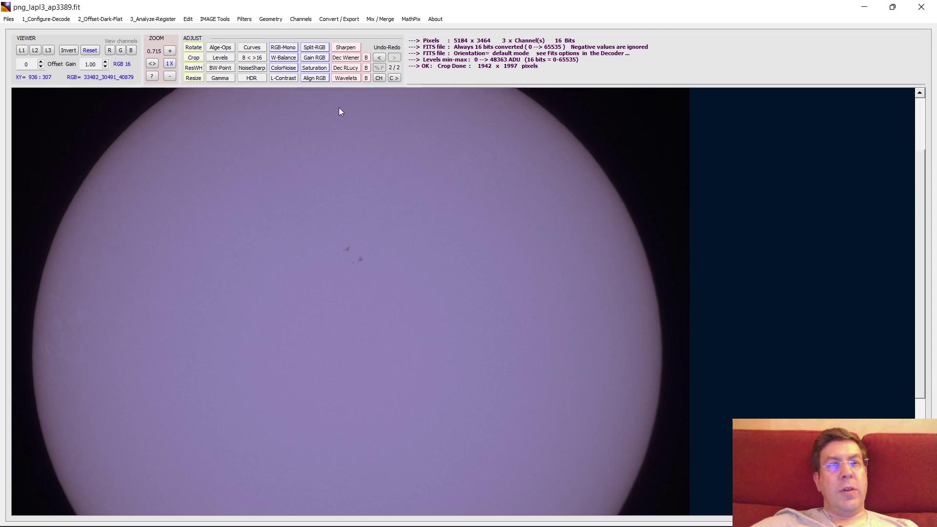
click(301, 20)
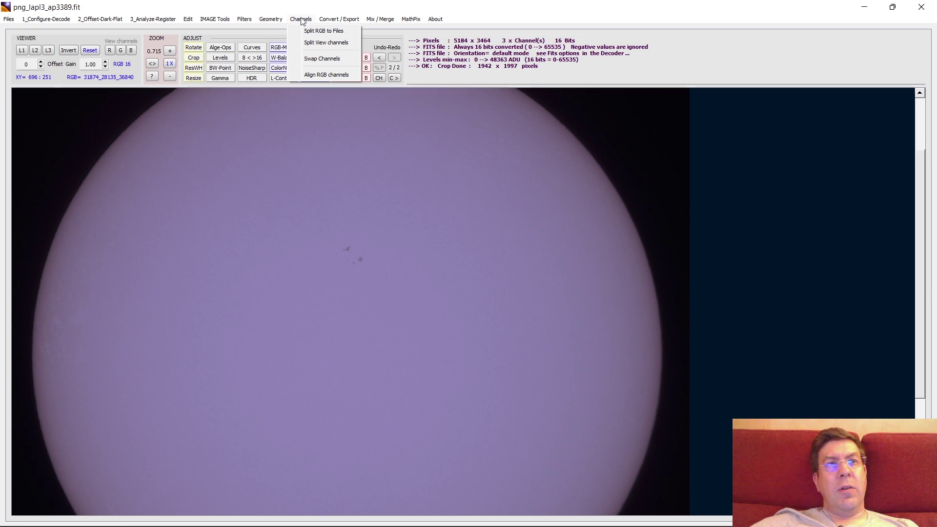
click(307, 8)
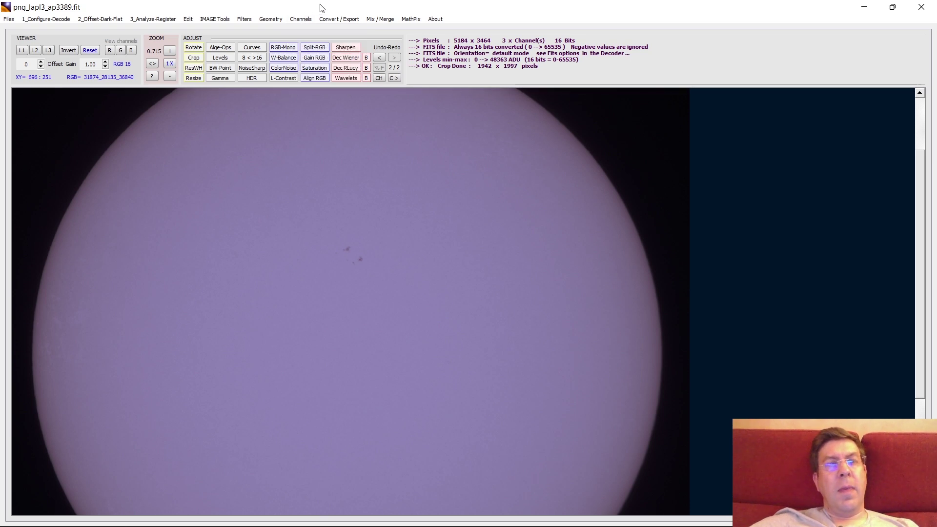
click(283, 47)
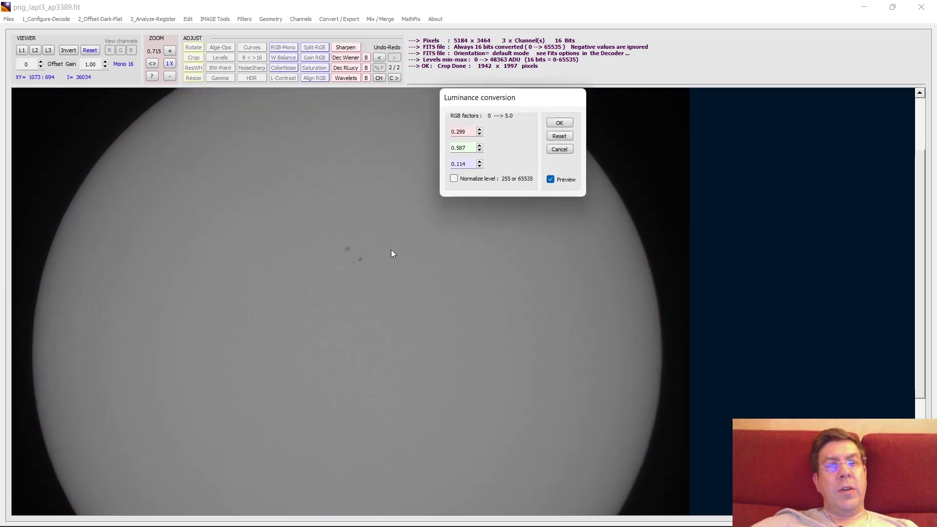
click(559, 123)
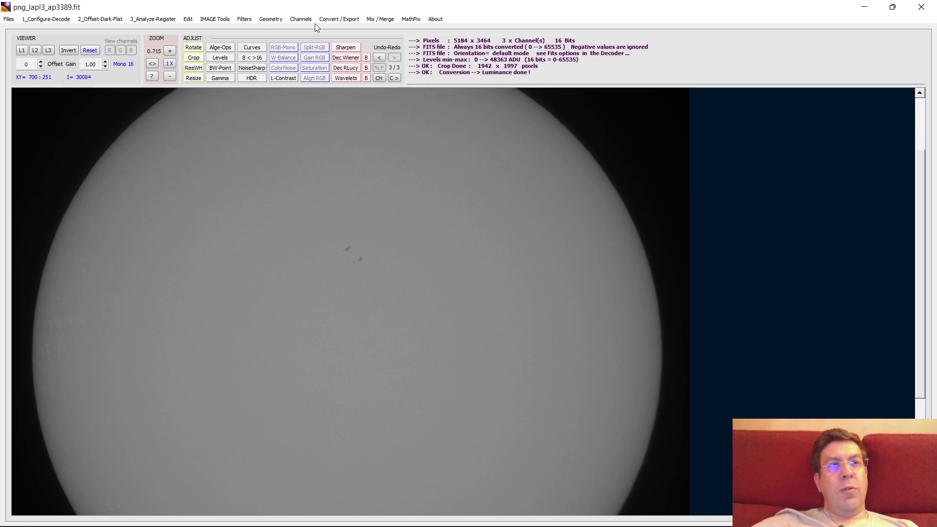
- Start the Gain Offset Gamma adjustment and select a rectangular preview area from the sunspots past the nearby limb
click(220, 78)
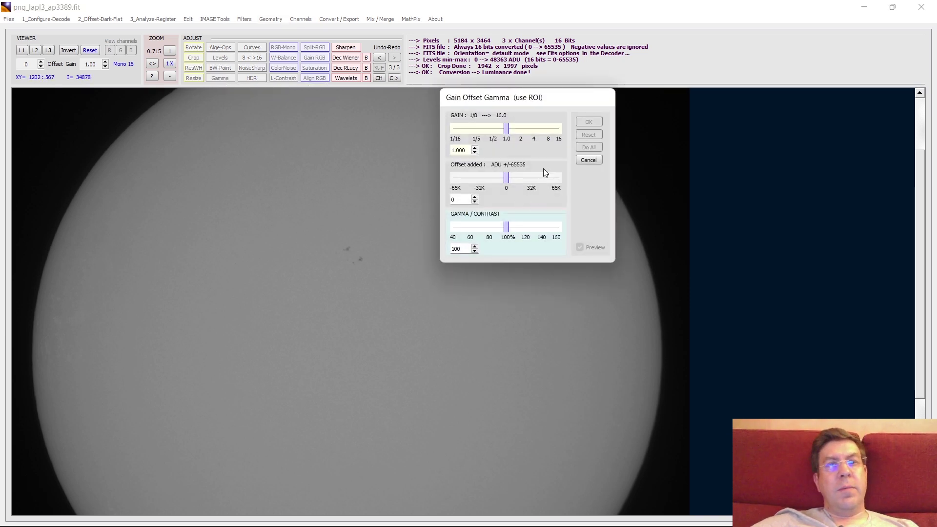
drag(537, 97, 782, 94)
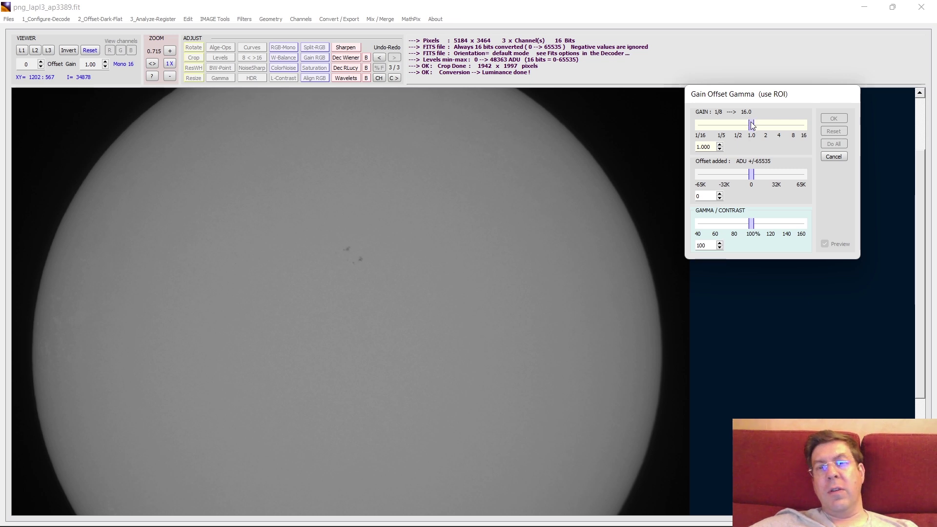
drag(751, 225, 738, 228)
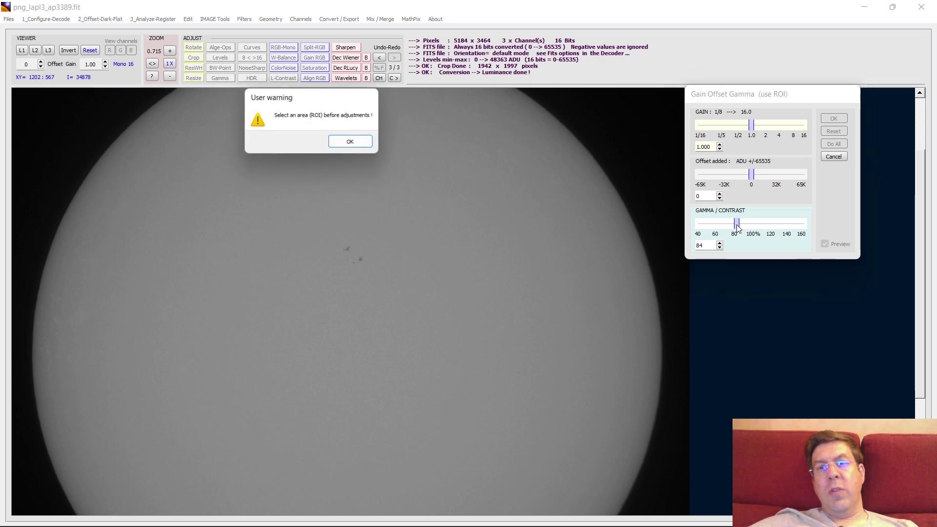
click(351, 141)
drag(328, 177, 703, 344)
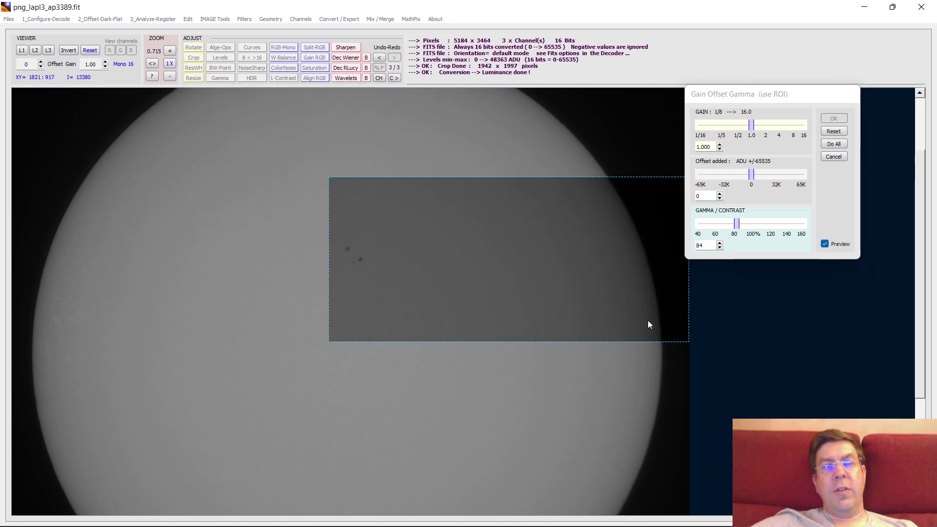
- Set the gain to 1.516 and gamma/contrast to 75, and apply the adjustment to the whole image
drag(737, 224, 735, 226)
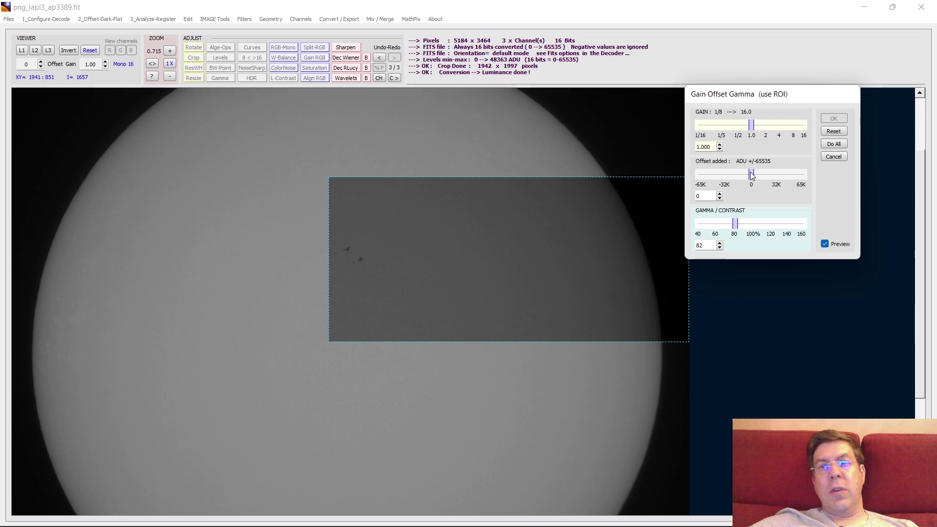
drag(752, 126, 762, 129)
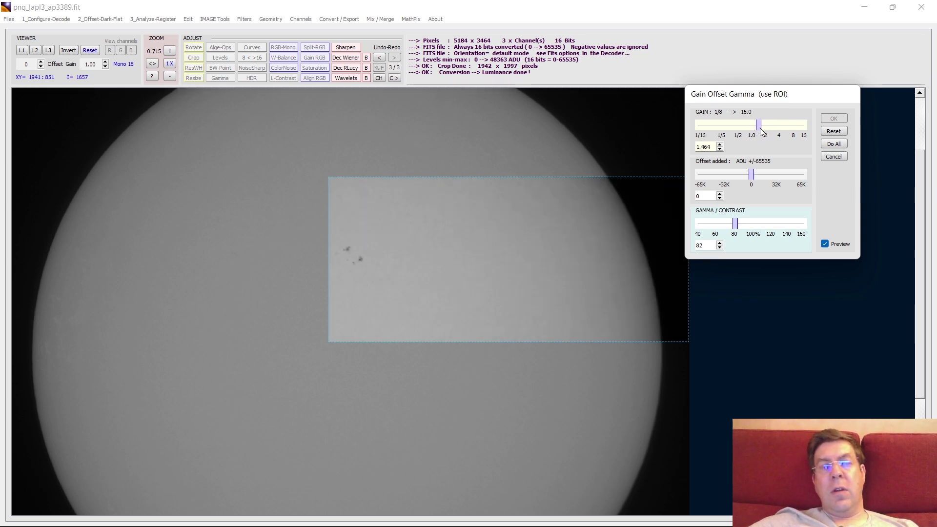
drag(735, 223, 728, 226)
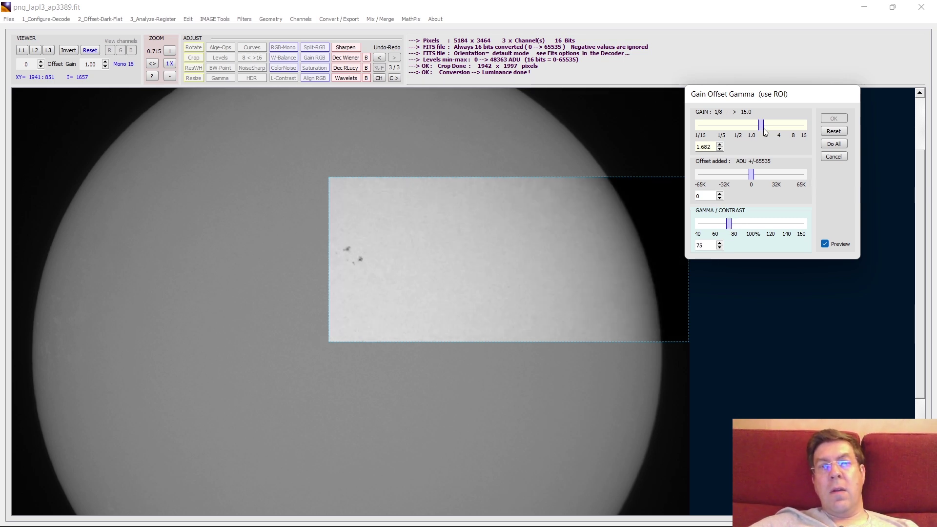
drag(760, 130, 763, 132)
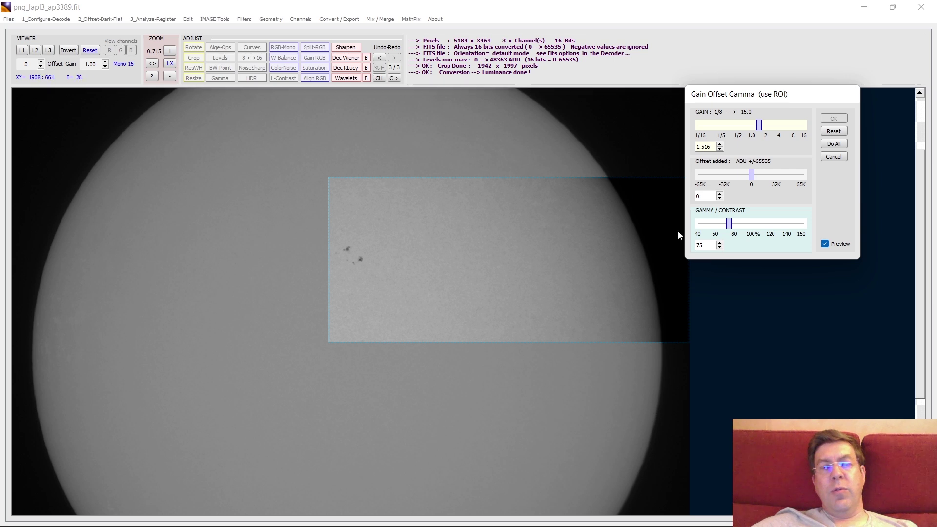
click(839, 143)
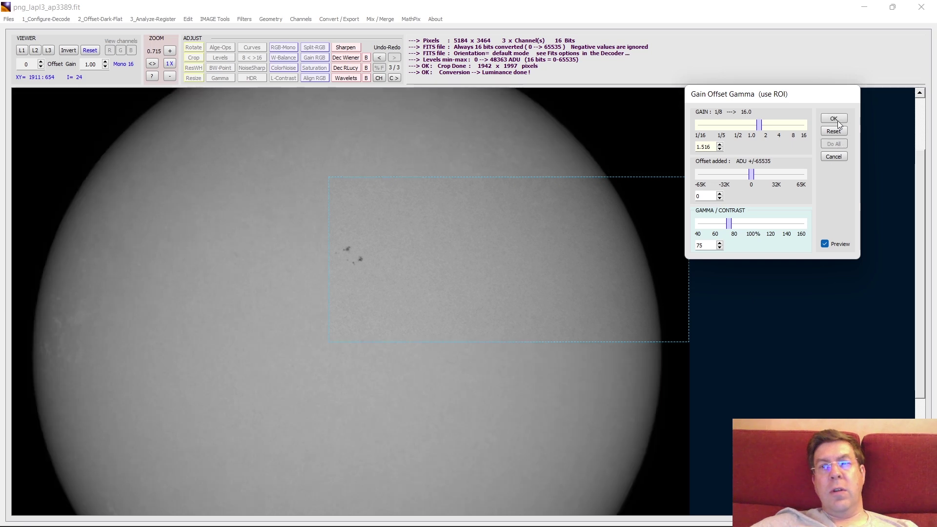
click(833, 118)
- Start Wavelets-Deconvolution, set the HF wavelet size to 9, and select a preview area from the left limb to the sunspots
scroll(336, 297, down, 3)
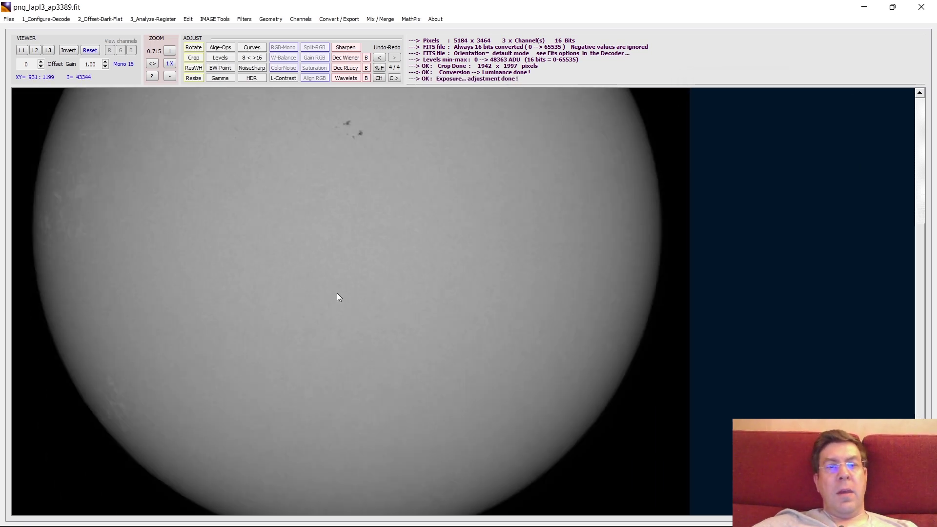
scroll(339, 297, up, 5)
scroll(339, 296, down, 1)
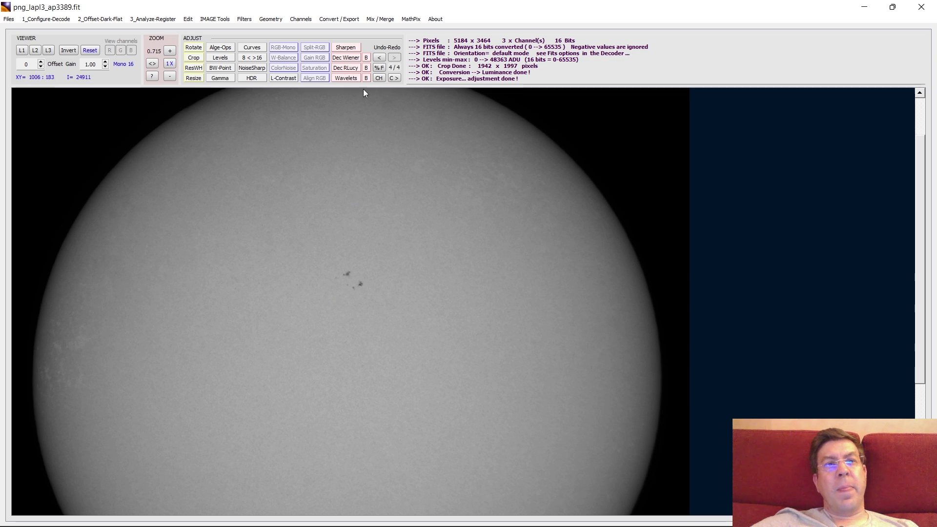
click(347, 78)
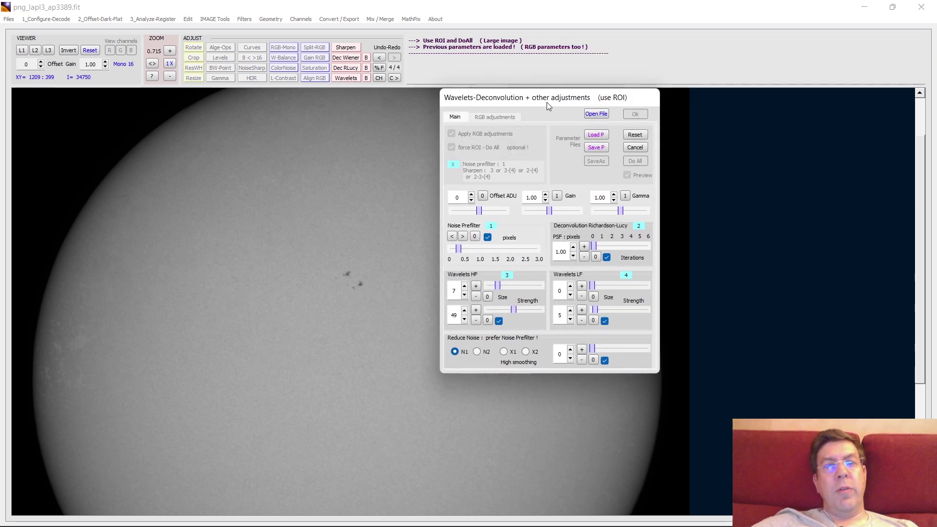
drag(557, 97, 749, 83)
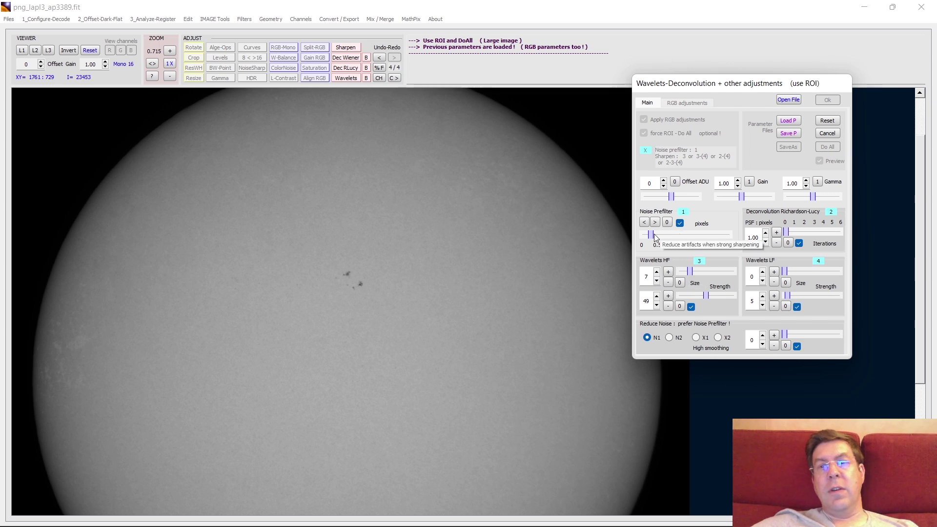
click(365, 149)
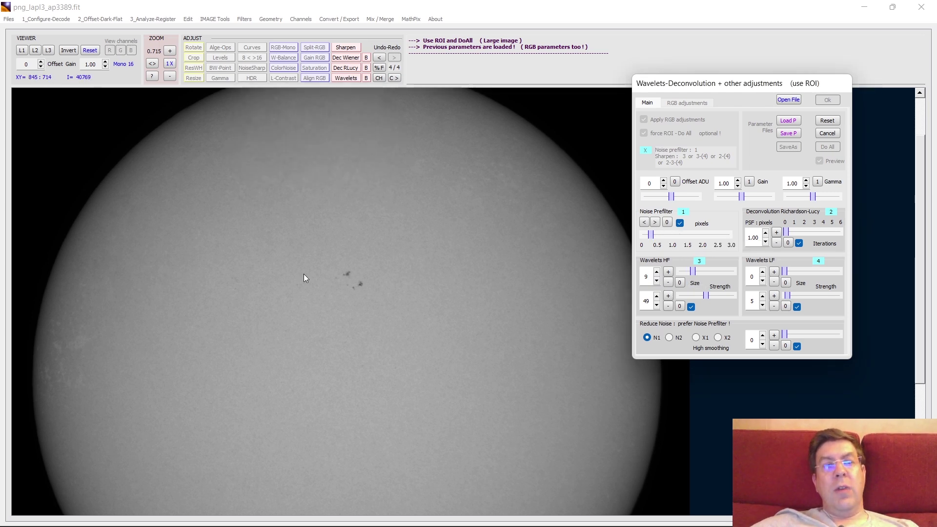
drag(53, 219, 409, 382)
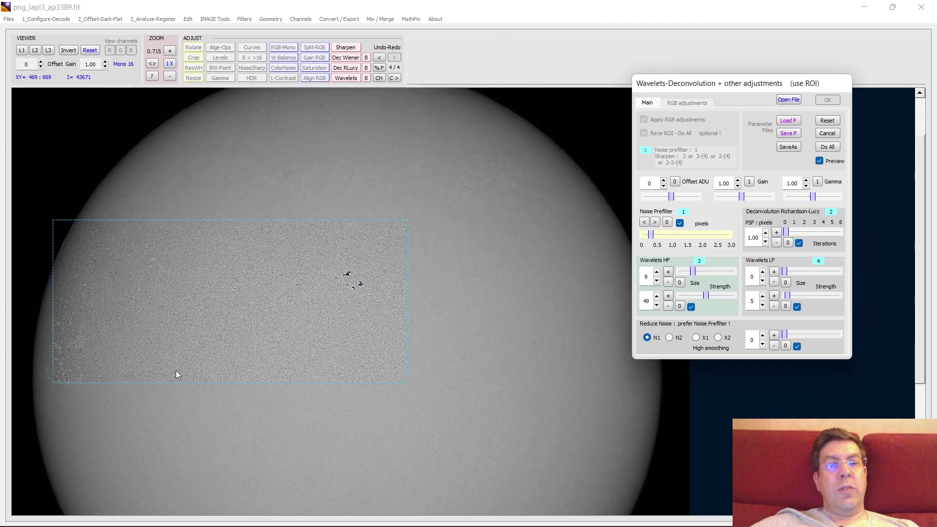
- Enlarge the wavelet preview to zoom 1.430 and examine its sharpening between the limb and the sunspots, clear of the settings window
click(170, 51)
click(170, 50)
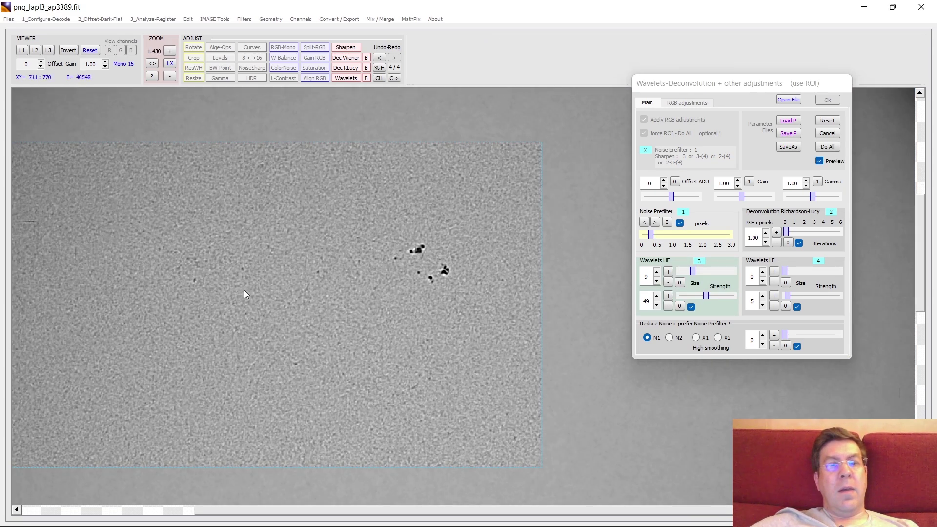
drag(437, 512, 303, 512)
drag(774, 90, 852, 96)
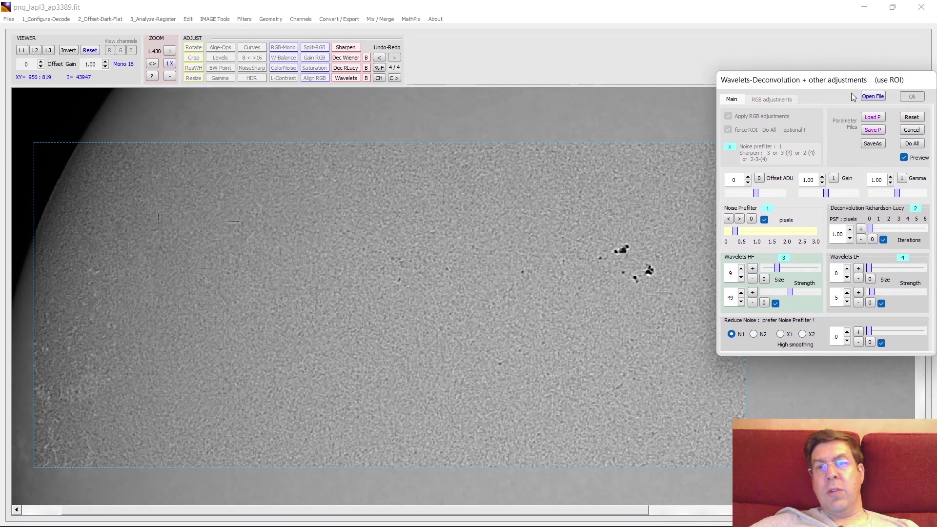
- Try smaller wavelets HF sizes in the preview, lowering the size to 6 and further to 3
click(753, 279)
click(753, 280)
click(753, 280)
click(753, 280)
click(753, 279)
click(753, 280)
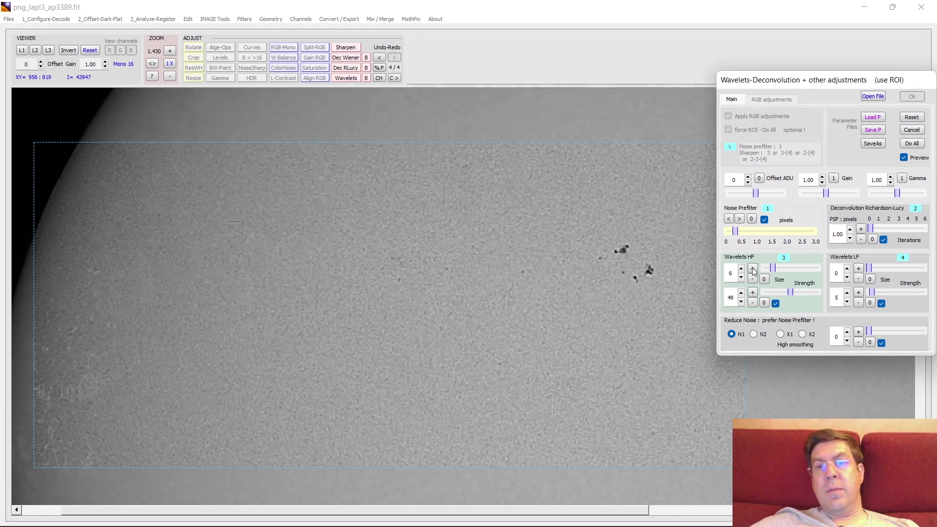
click(752, 280)
click(752, 279)
click(753, 279)
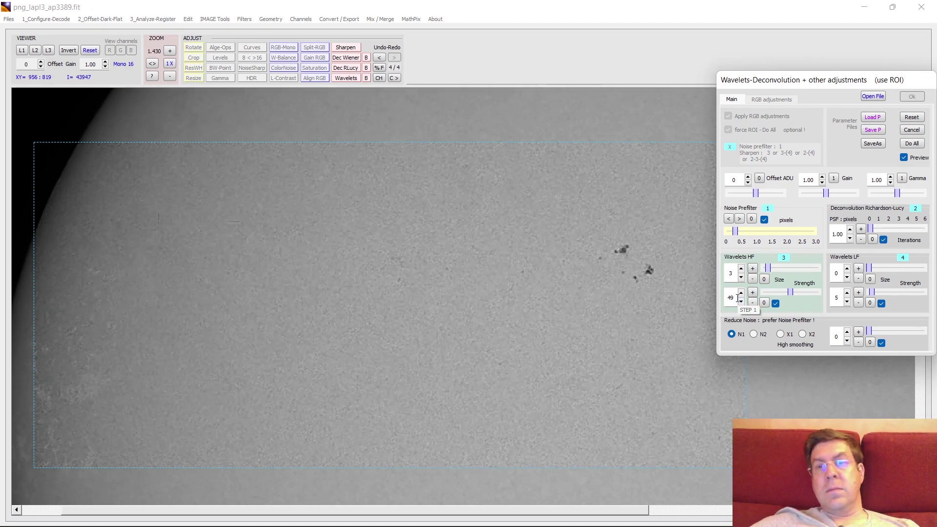
- Try a much larger wavelets HF size of 27 in the preview
click(752, 269)
click(753, 268)
click(753, 268)
click(753, 269)
click(752, 268)
click(753, 268)
click(752, 269)
click(752, 269)
click(753, 268)
click(753, 268)
click(752, 268)
click(753, 268)
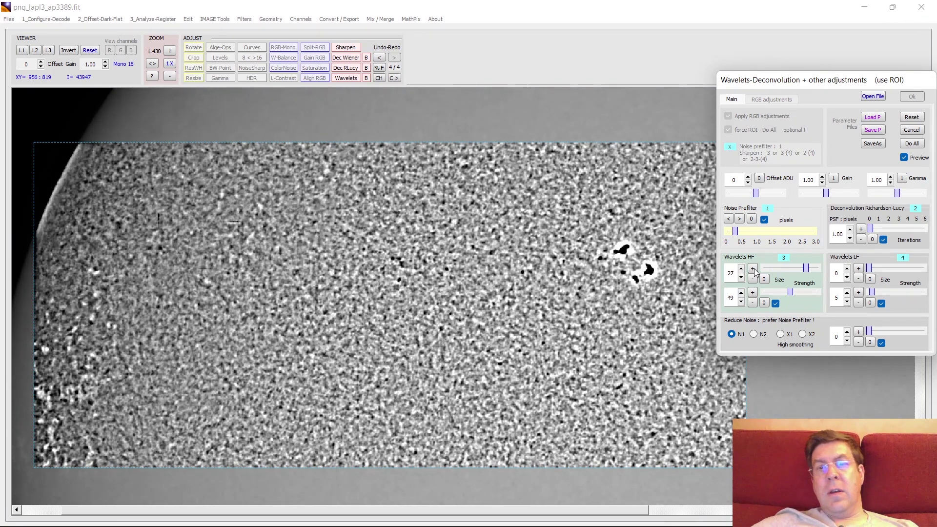
- Bring the wavelets HF size down to 6
click(752, 279)
click(752, 279)
click(752, 279)
click(752, 279)
click(752, 279)
click(752, 279)
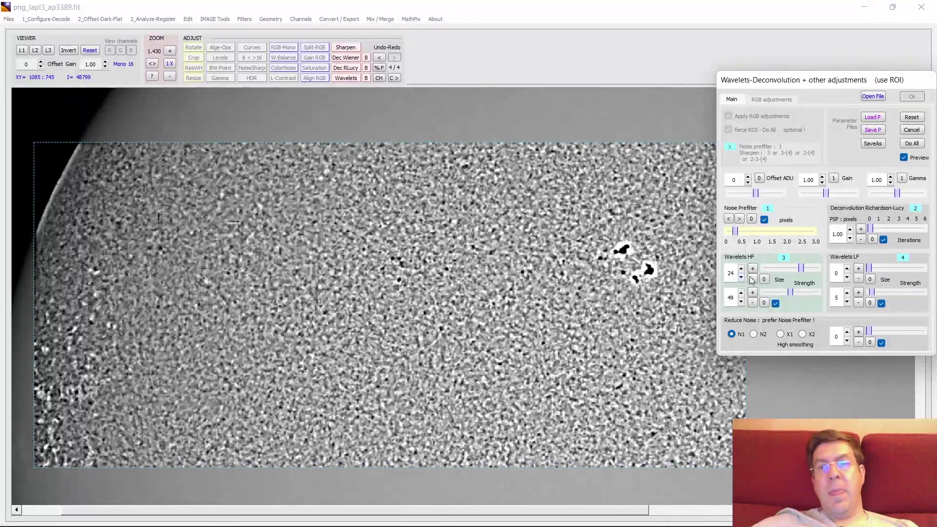
click(752, 279)
click(752, 279)
click(752, 279)
click(752, 279)
click(752, 279)
click(753, 280)
click(753, 279)
click(752, 269)
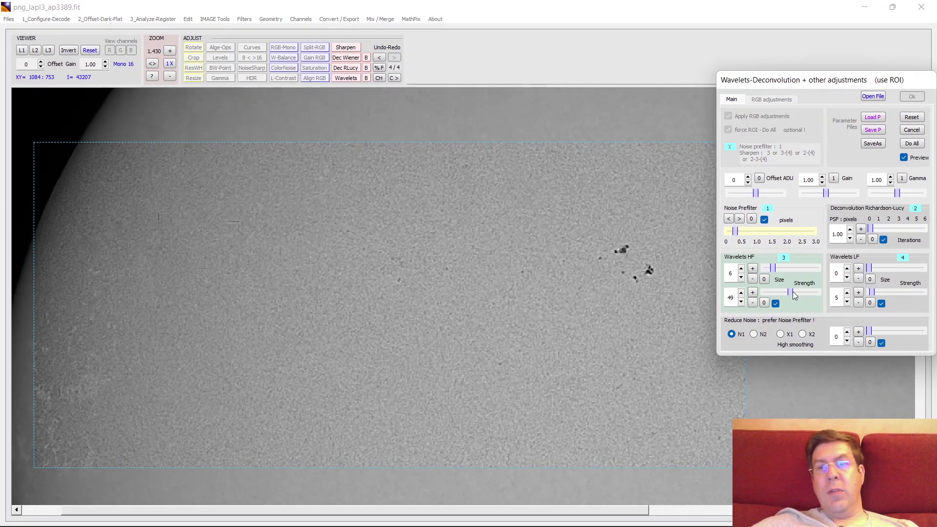
- Compare wavelets HF strengths of 89, 0 and 99 in the preview
drag(792, 291, 813, 291)
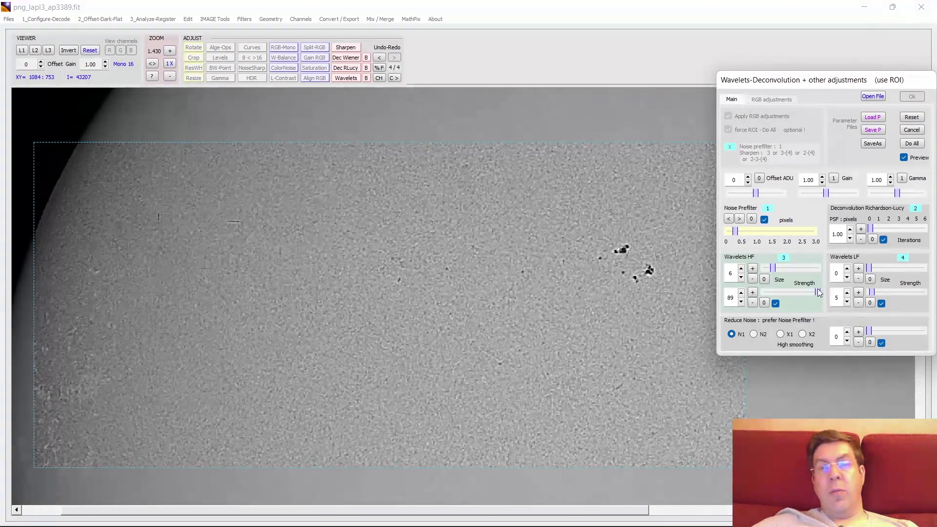
click(764, 302)
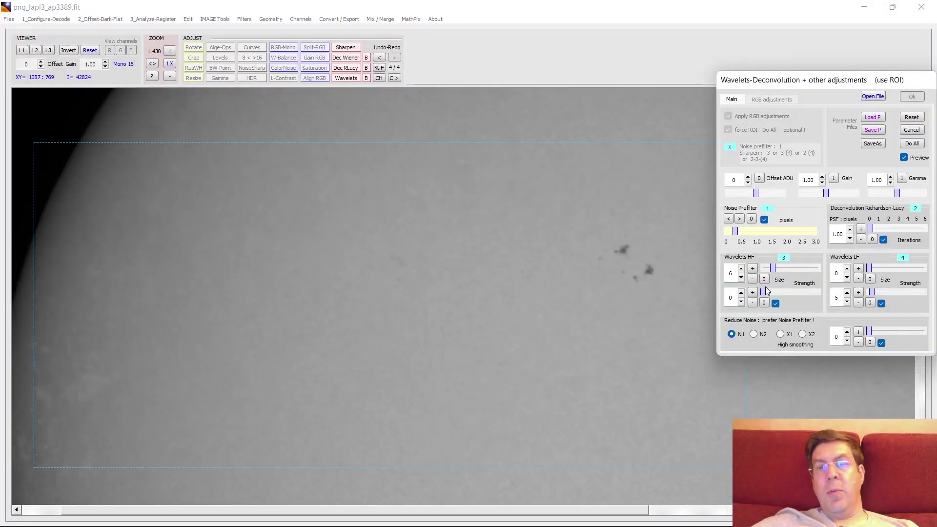
drag(762, 291, 878, 292)
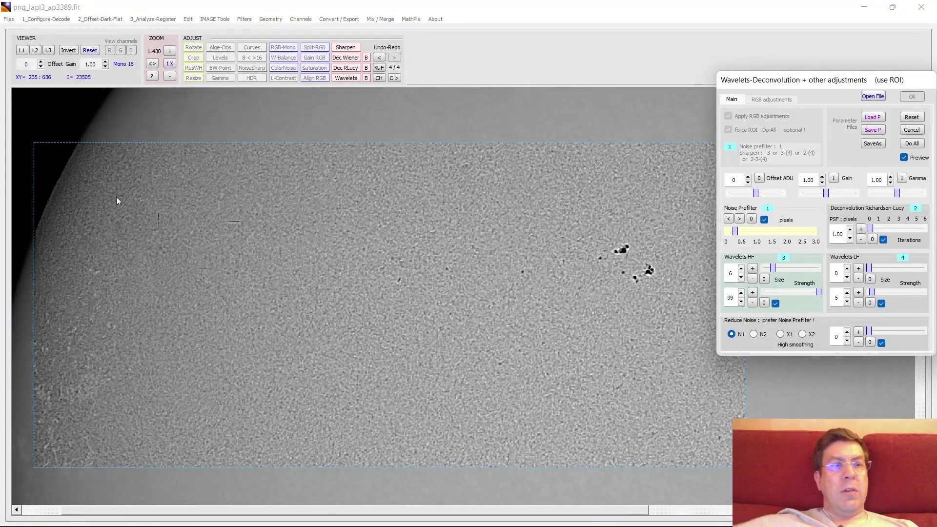
- Set the wavelets HF strength to 80 and apply the sharpening to the whole image
drag(817, 292, 806, 295)
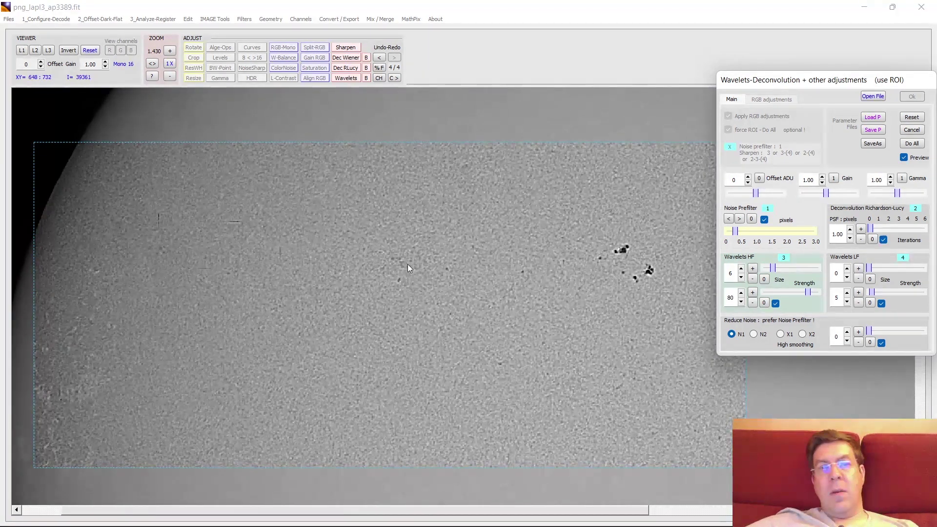
click(911, 144)
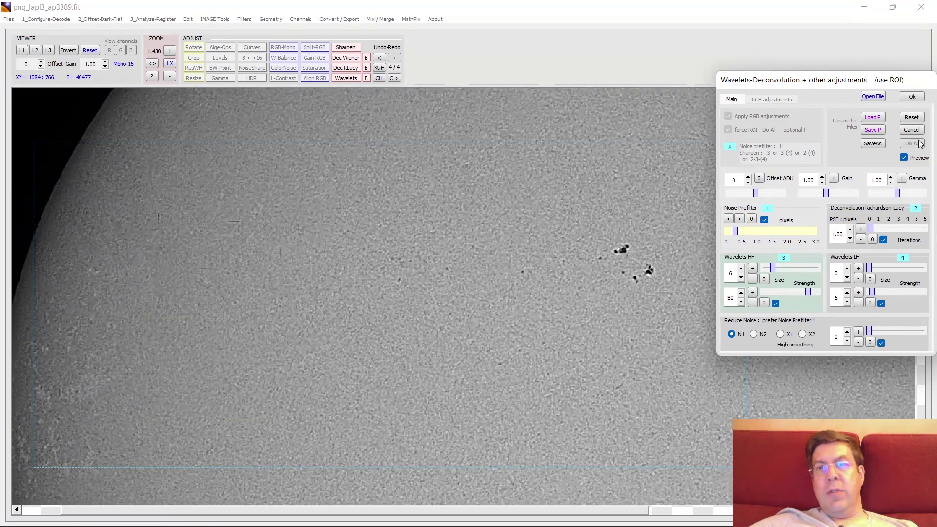
click(920, 97)
- Convert the sharpened solar image from one monochrome channel to three RGB channels
scroll(484, 234, down, 10)
scroll(481, 254, up, 3)
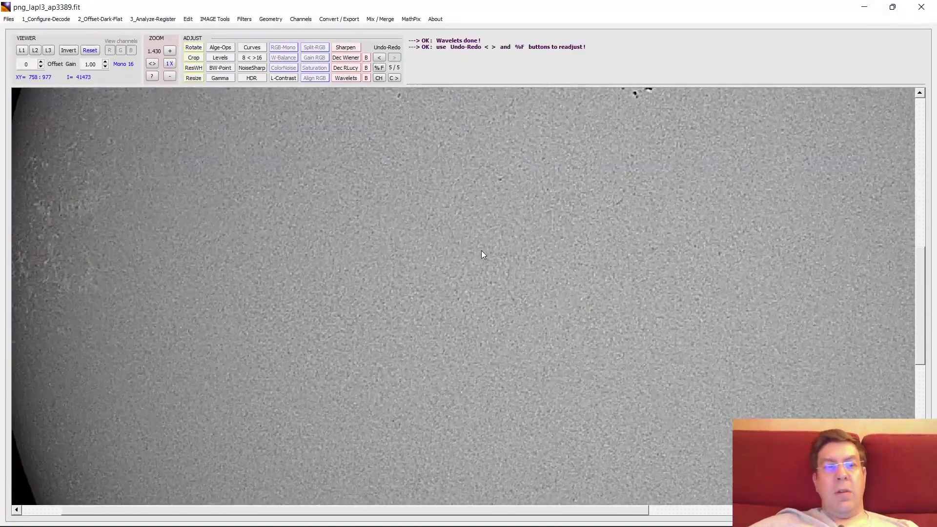
click(170, 77)
click(170, 77)
scroll(277, 265, up, 5)
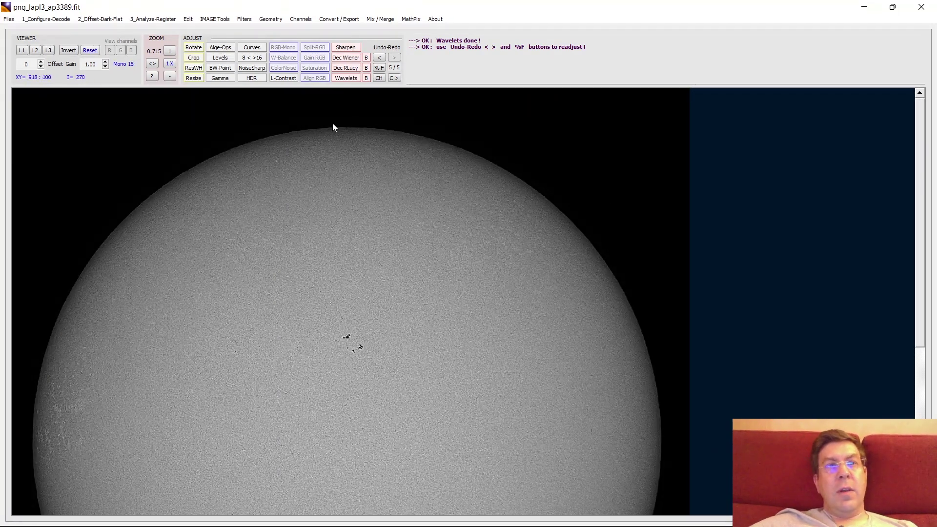
click(300, 19)
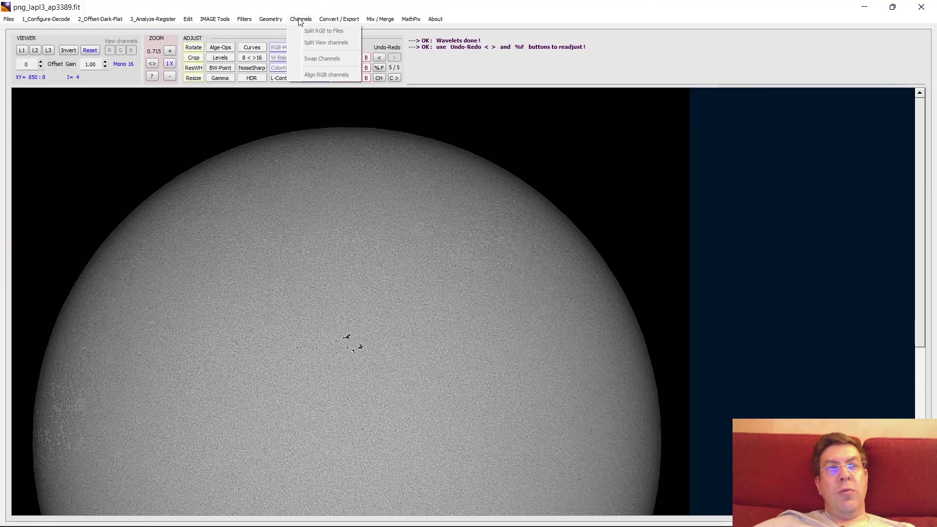
click(306, 13)
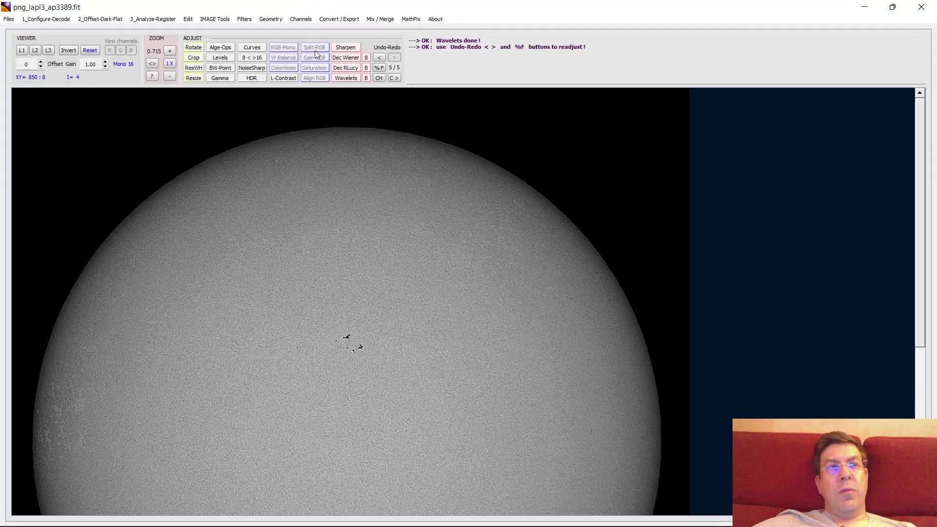
click(312, 20)
mouse_move(338, 19)
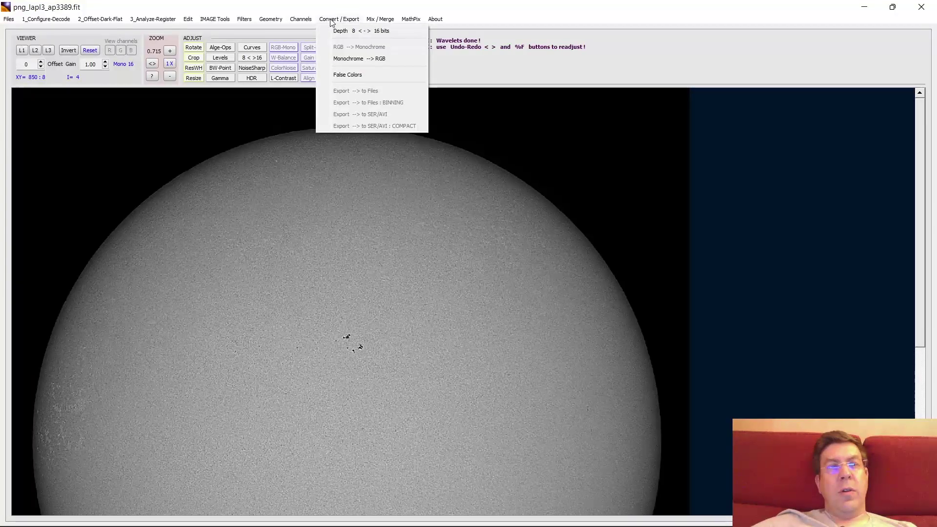
click(347, 59)
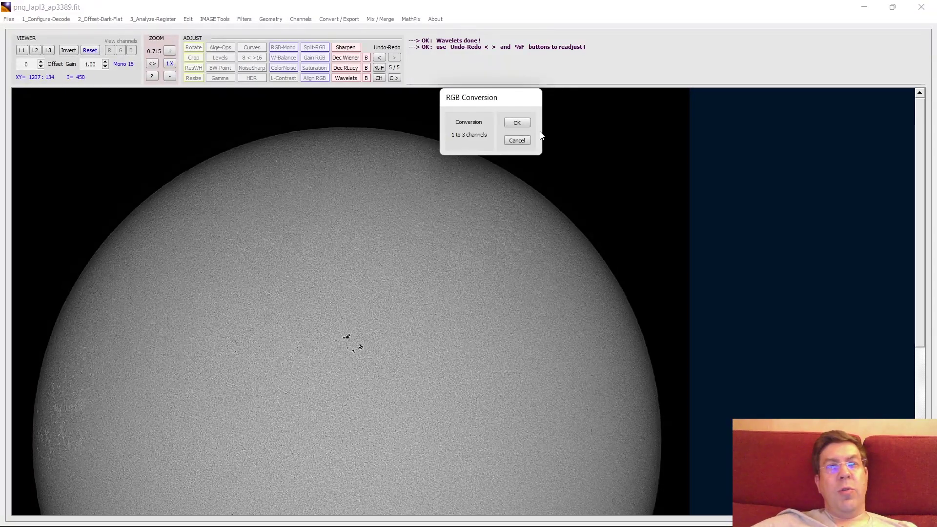
click(518, 123)
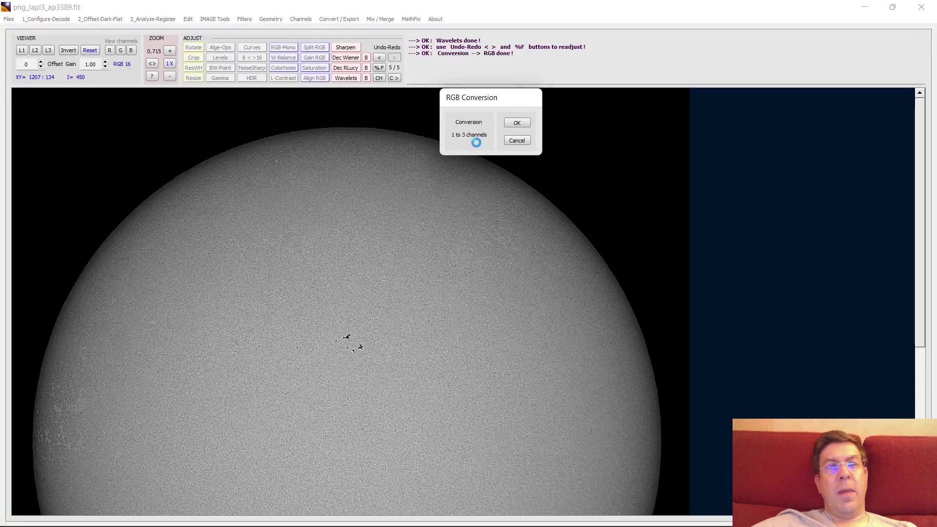
click(338, 19)
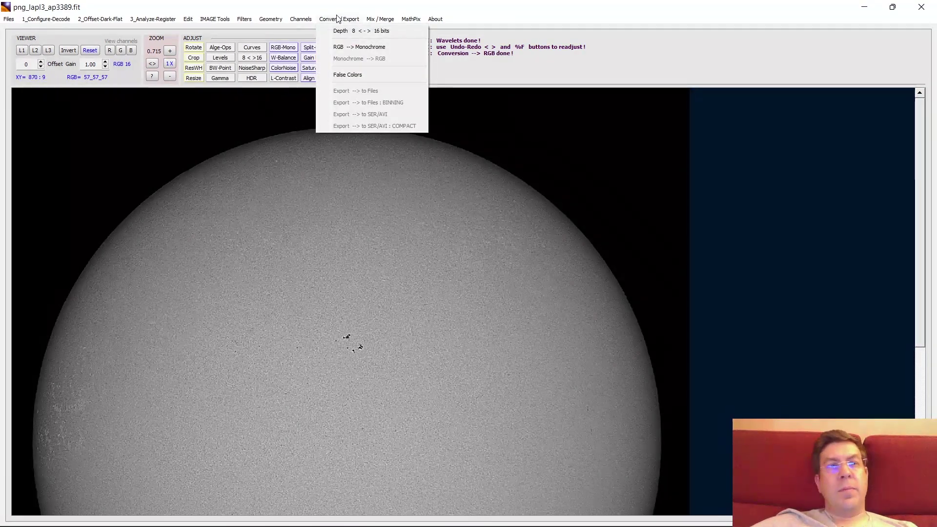
click(337, 19)
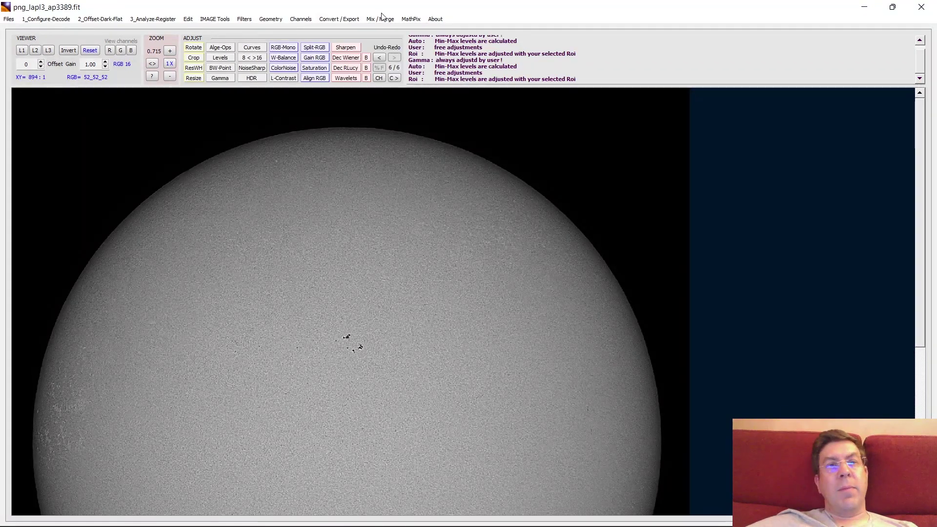
- Save a copy of the processed image in the AS_F10 folder as the TIFF file Astrosurface Mono.tif
click(11, 19)
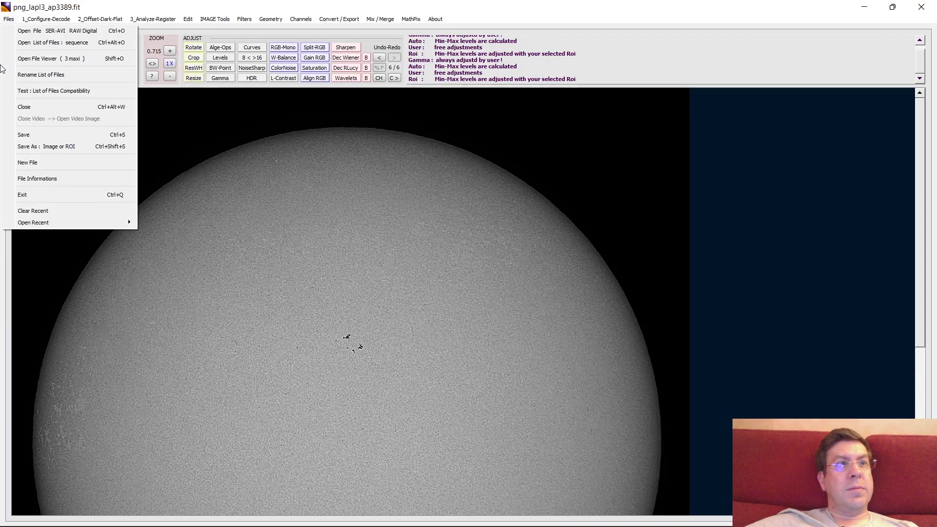
click(78, 147)
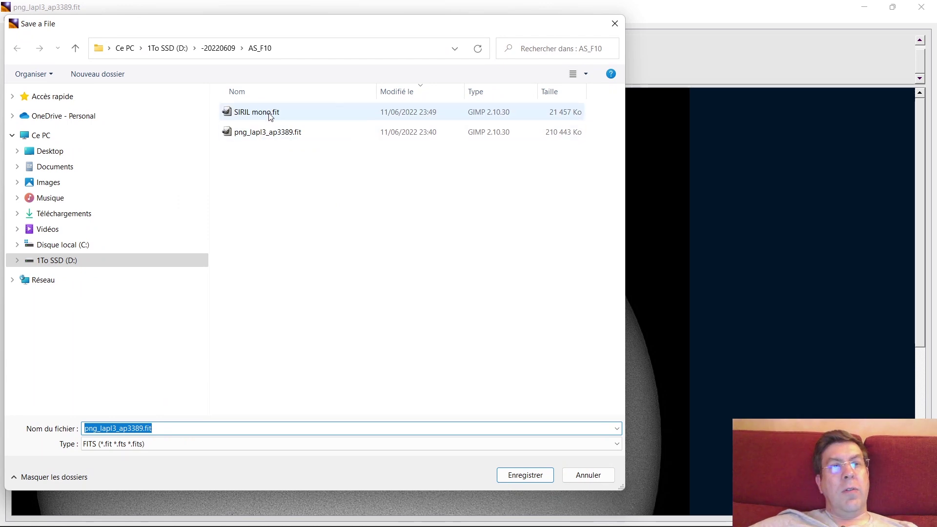
click(134, 444)
click(134, 444)
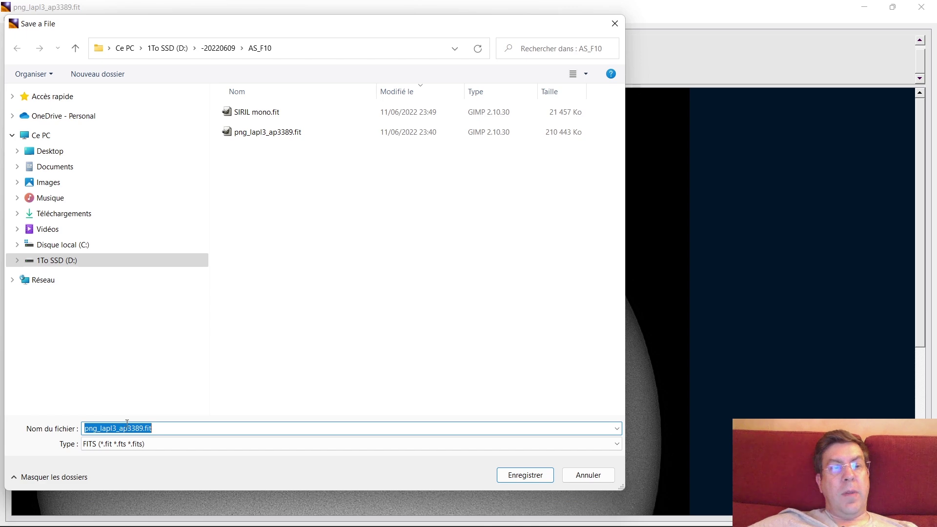
click(140, 428)
drag(131, 428, 84, 428)
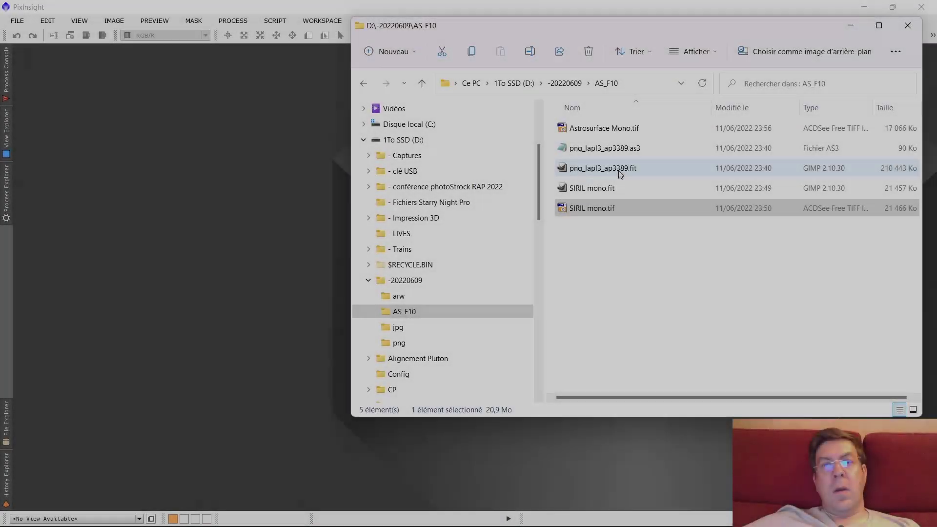
- Open png_lapl3_ap3389.fit from the AS_F10 folder in PixInsight and define a preview framing the whole solar disc with a small margin
drag(618, 171, 274, 237)
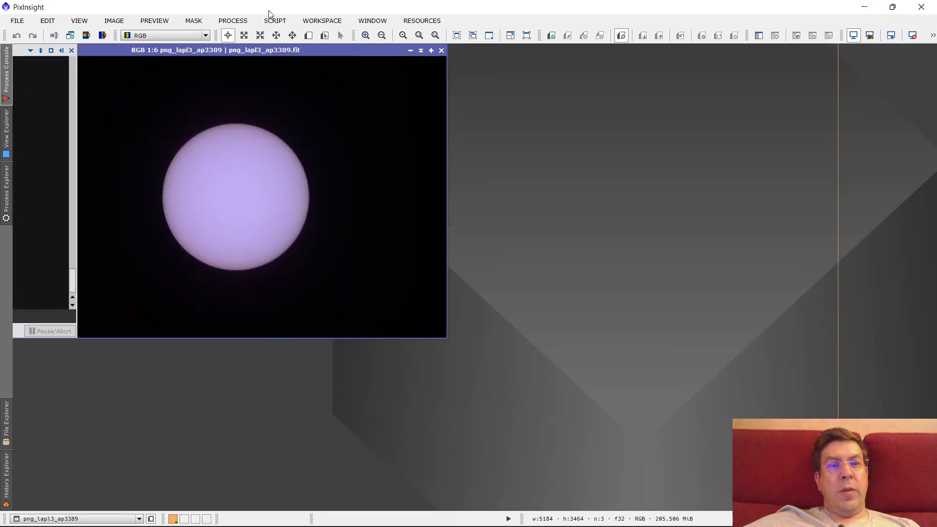
click(286, 268)
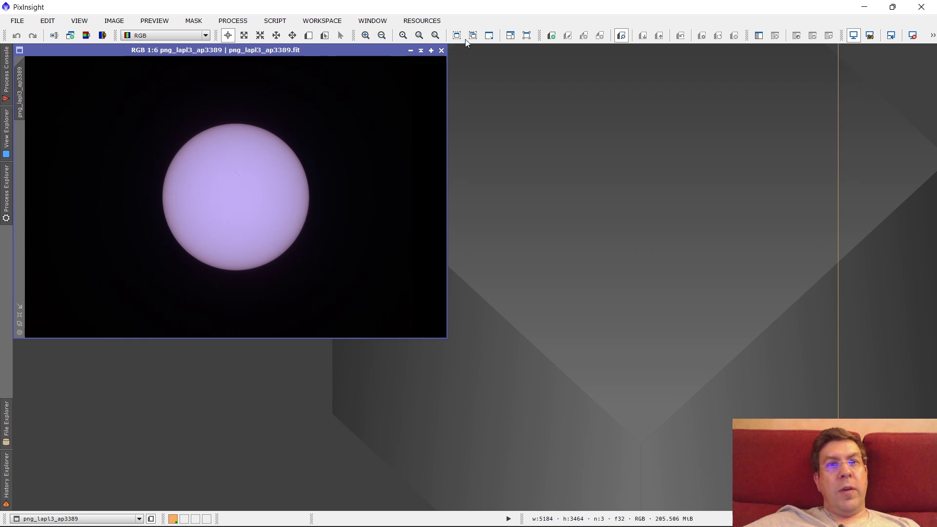
click(308, 36)
drag(156, 111, 316, 277)
drag(254, 111, 256, 116)
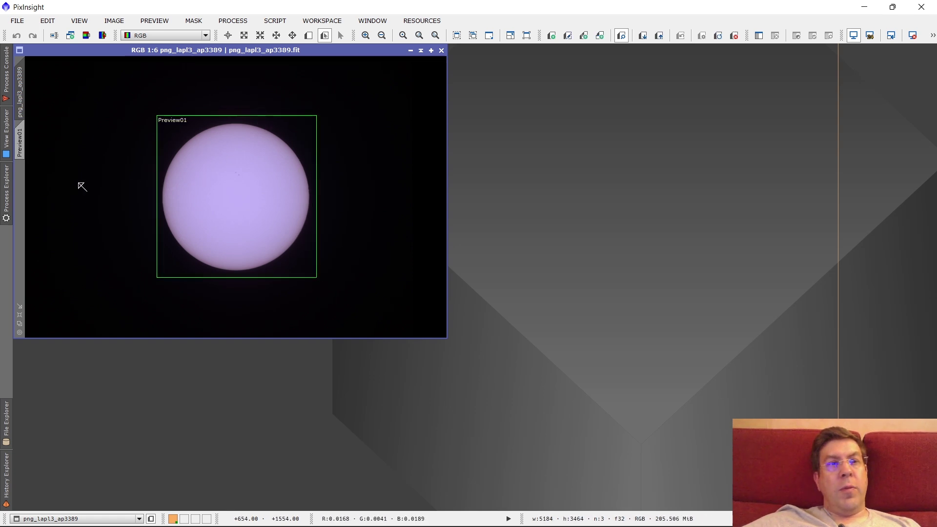
- Create a new image from the preview around the solar disc, keeping the suggested identifier, and close the original image
right_click(22, 142)
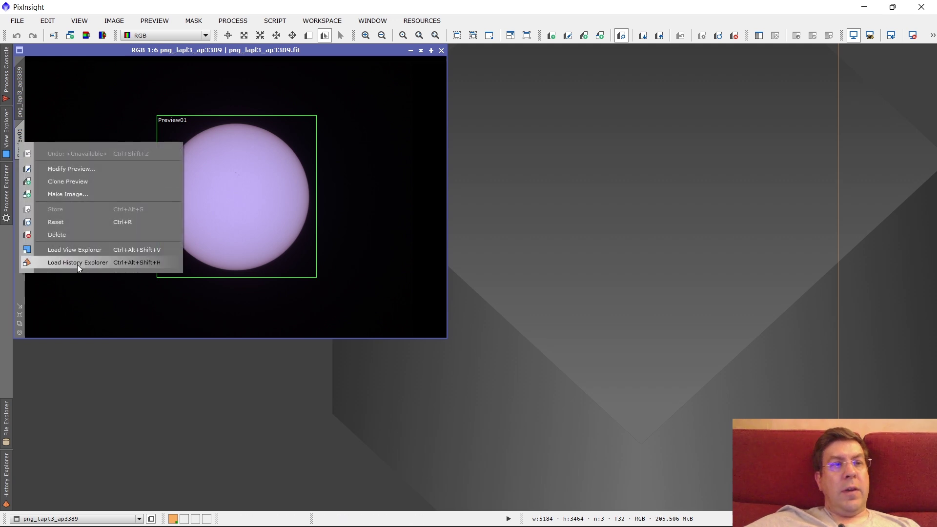
click(85, 194)
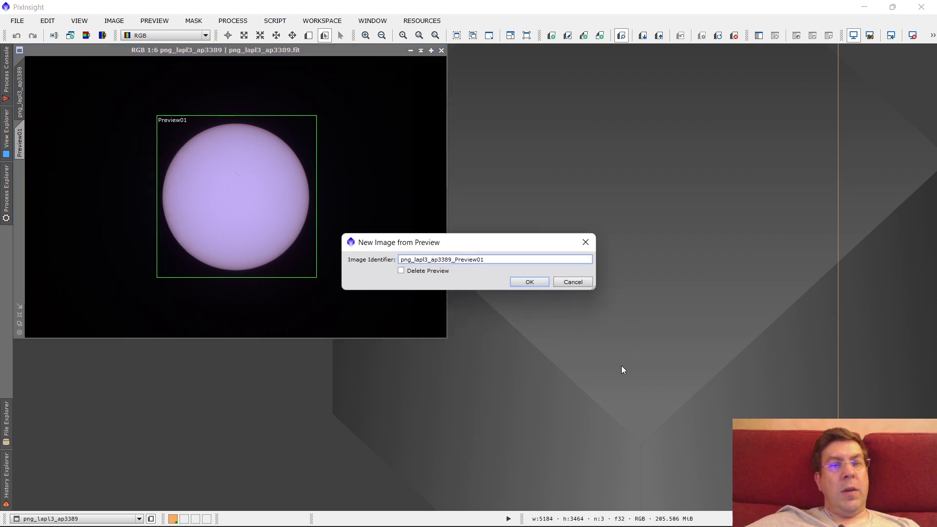
click(539, 282)
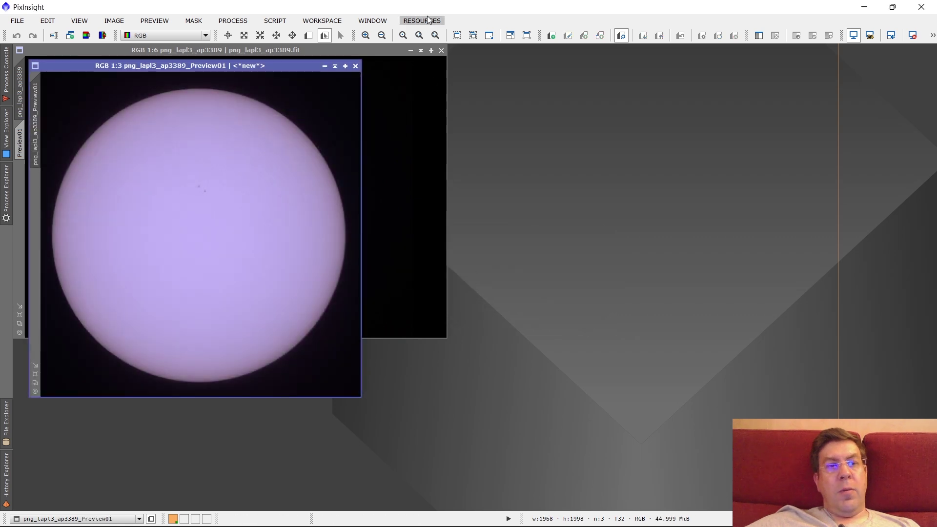
click(441, 49)
- Convert the cropped solar image to grayscale with ConvertToGrayscale
click(232, 20)
mouse_move(277, 11)
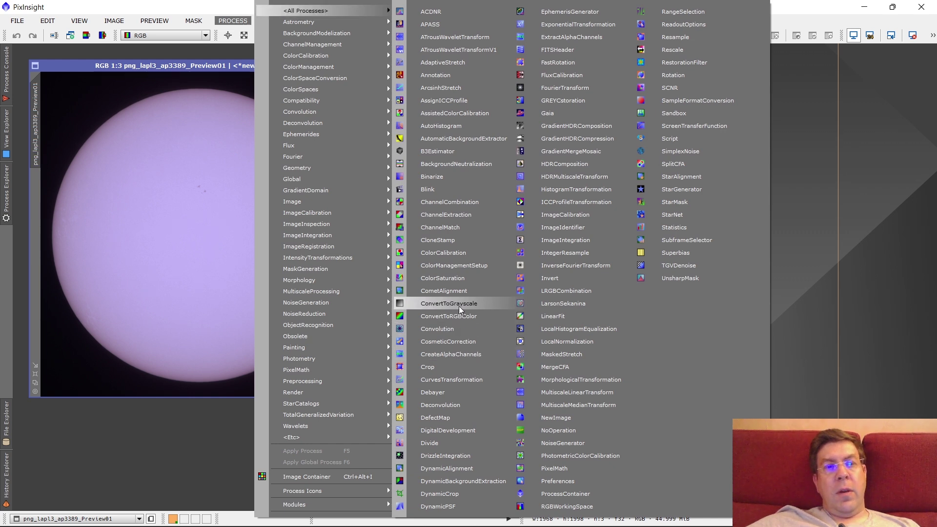
click(476, 304)
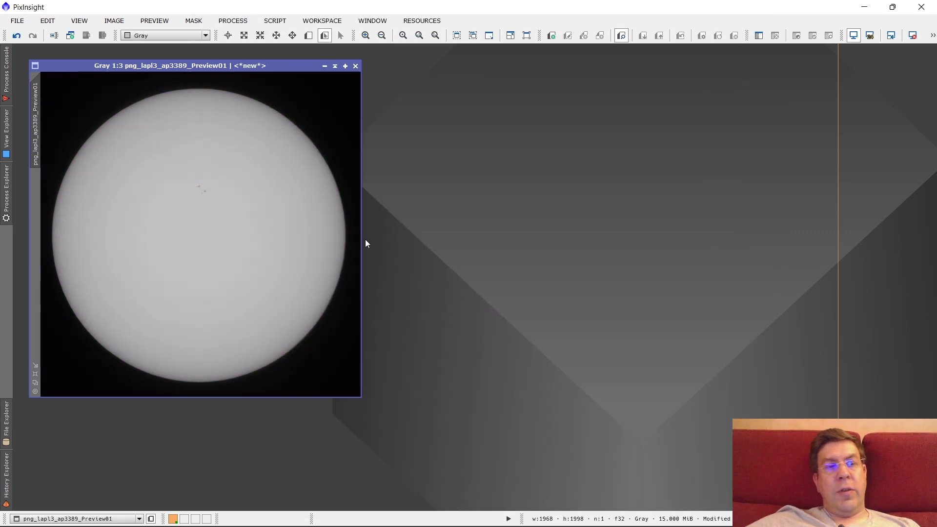
- Open HistogramTransformation with real-time preview, select the cropped solar image as its view, and lower the highlights to about 0.799
click(233, 21)
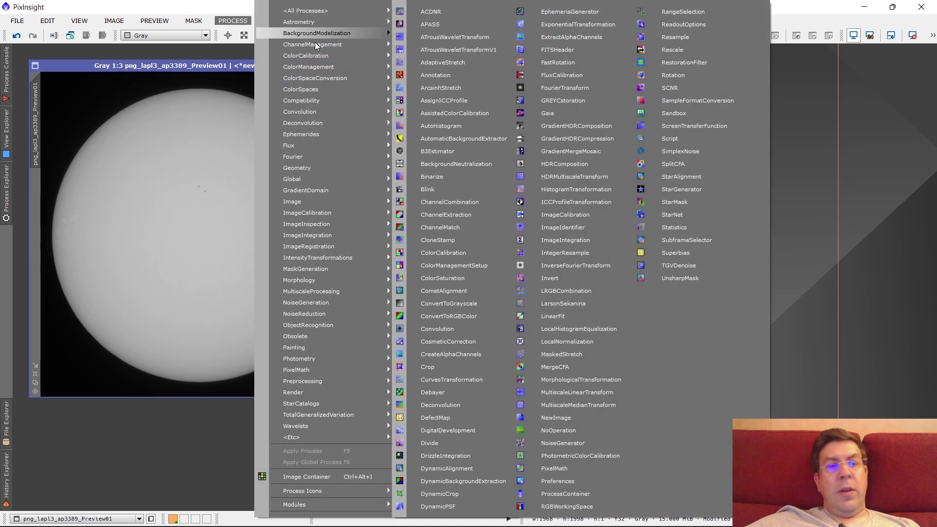
click(578, 188)
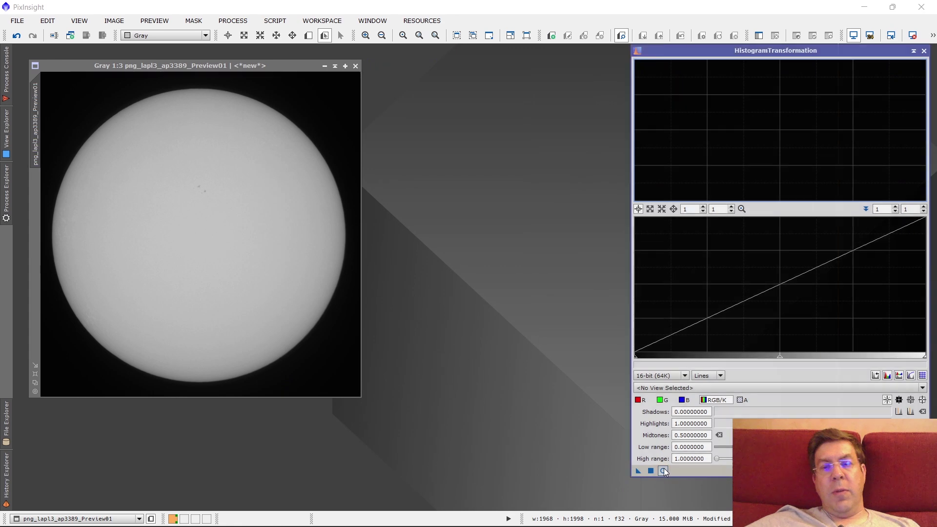
click(663, 470)
drag(779, 362, 868, 357)
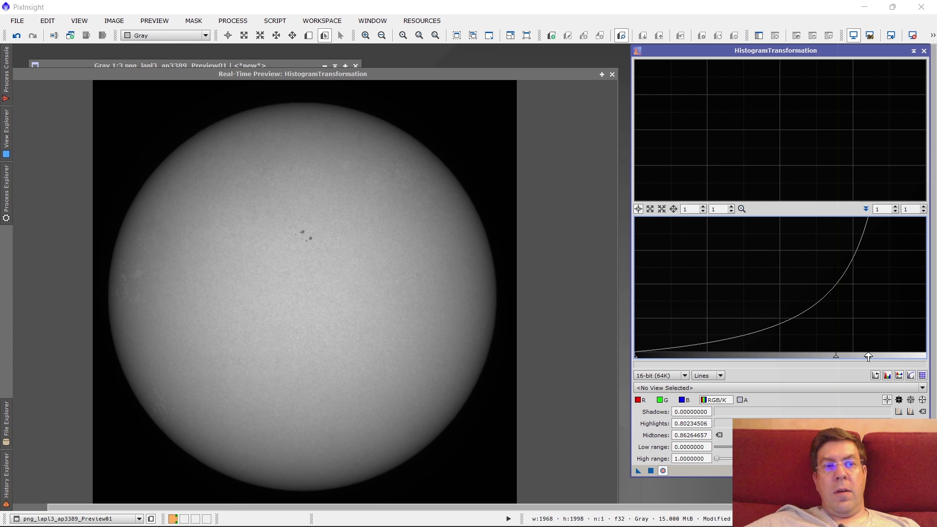
click(765, 386)
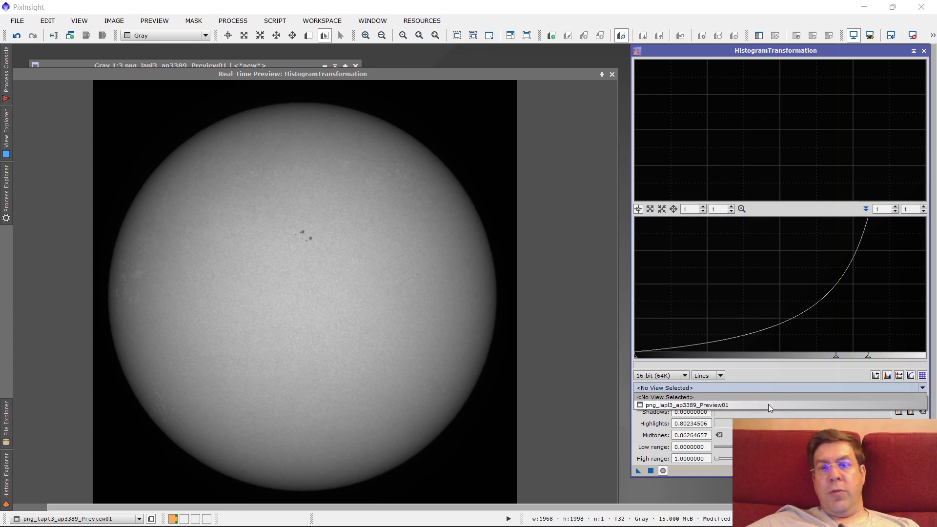
click(768, 405)
drag(867, 358, 867, 358)
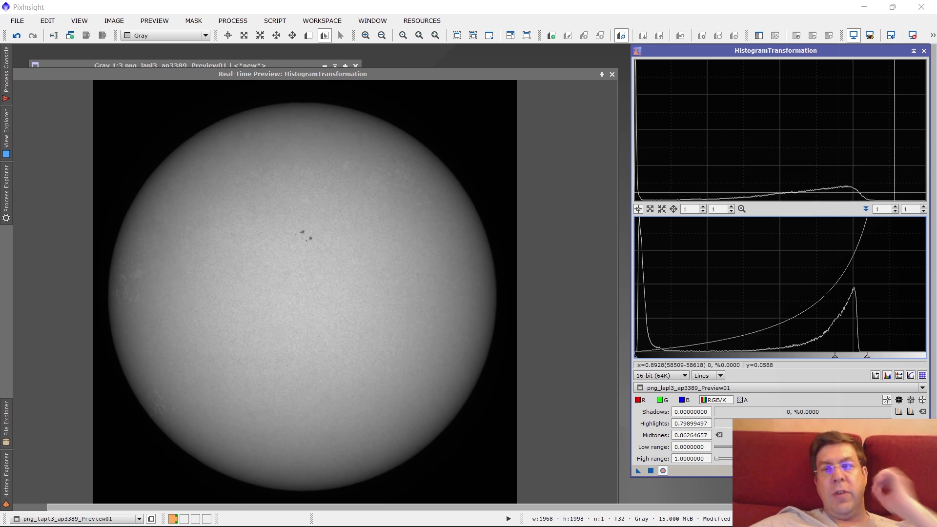
- Set the midtones to about 0.895, apply the histogram transformation to the solar image, and close the real-time preview
mouse_move(843, 357)
mouse_down()
mouse_move(834, 358)
mouse_move(843, 357)
mouse_up()
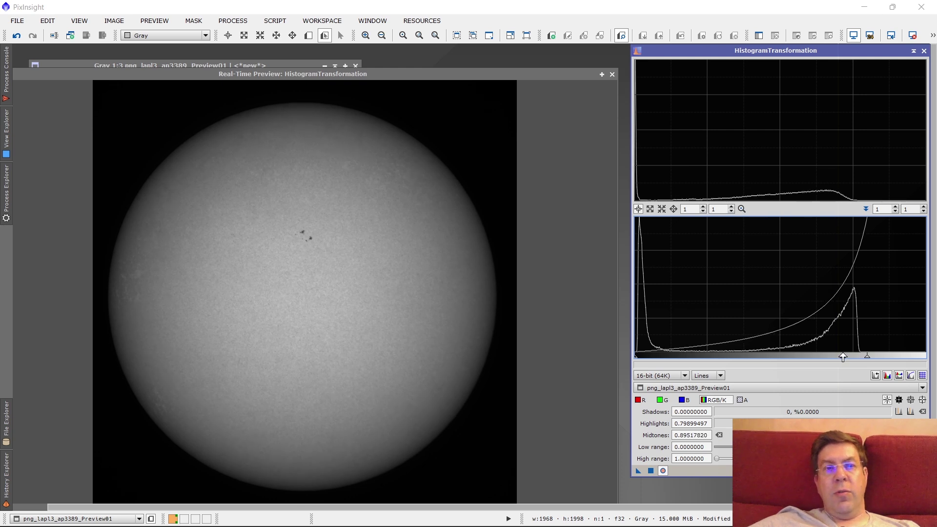
click(649, 471)
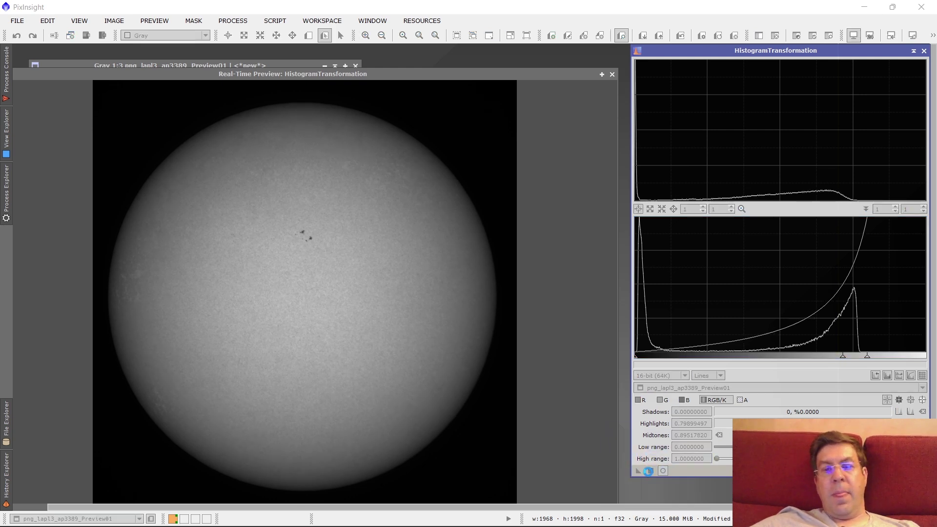
click(612, 74)
scroll(239, 236, up, 2)
scroll(241, 238, down, 3)
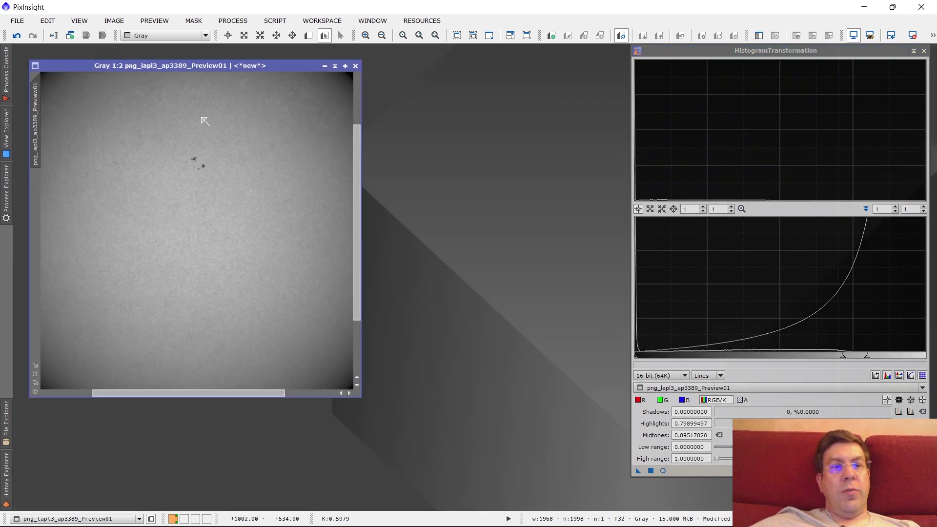
scroll(177, 219, up, 1)
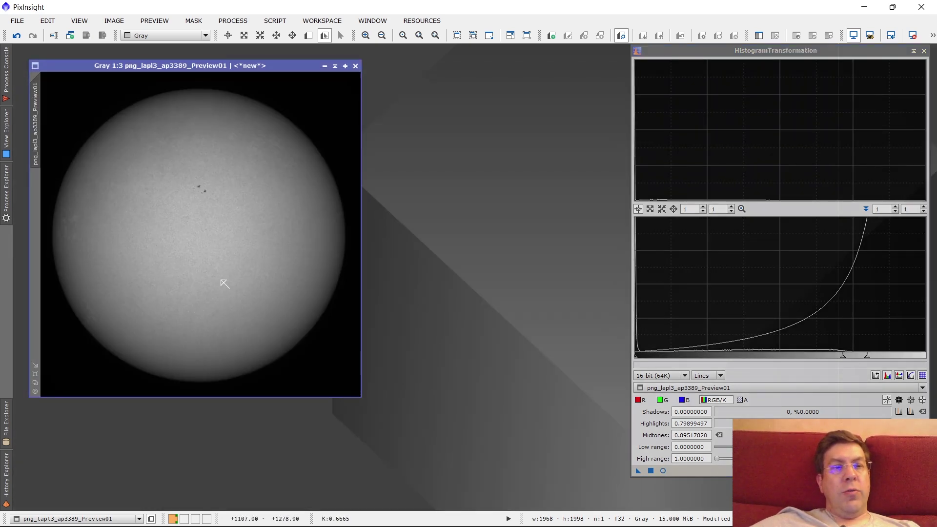
- Flip the solar image with a vertical mirror
click(84, 22)
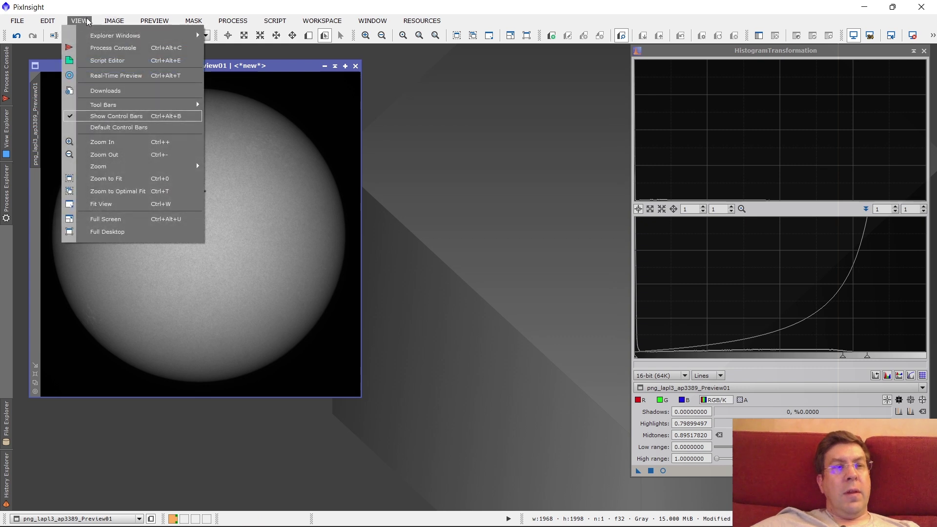
mouse_move(114, 21)
mouse_move(193, 143)
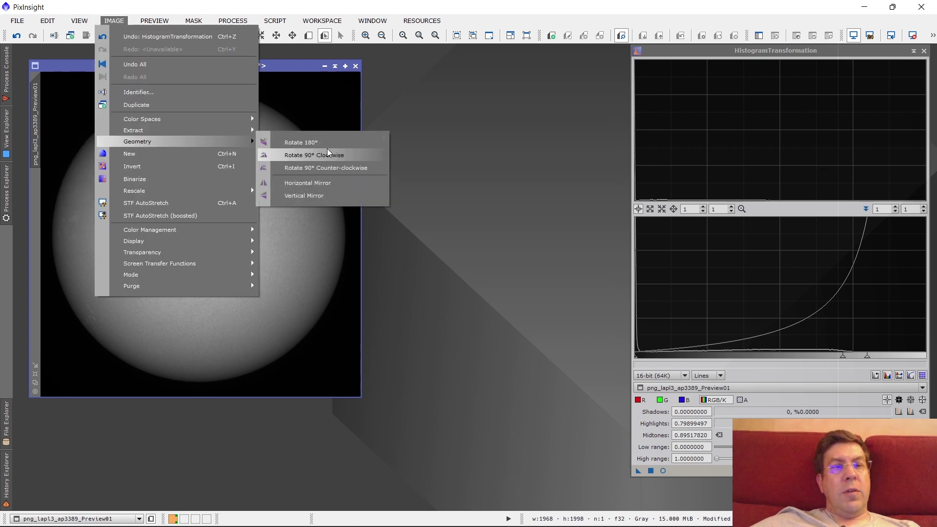
click(326, 196)
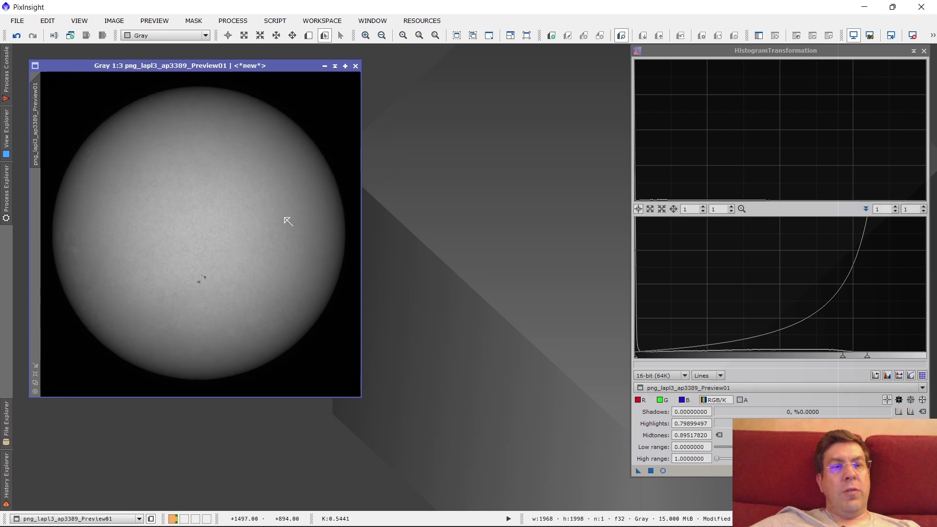
- Open ATrousWaveletTransform beside the solar image and reset its parameters to the defaults
click(232, 21)
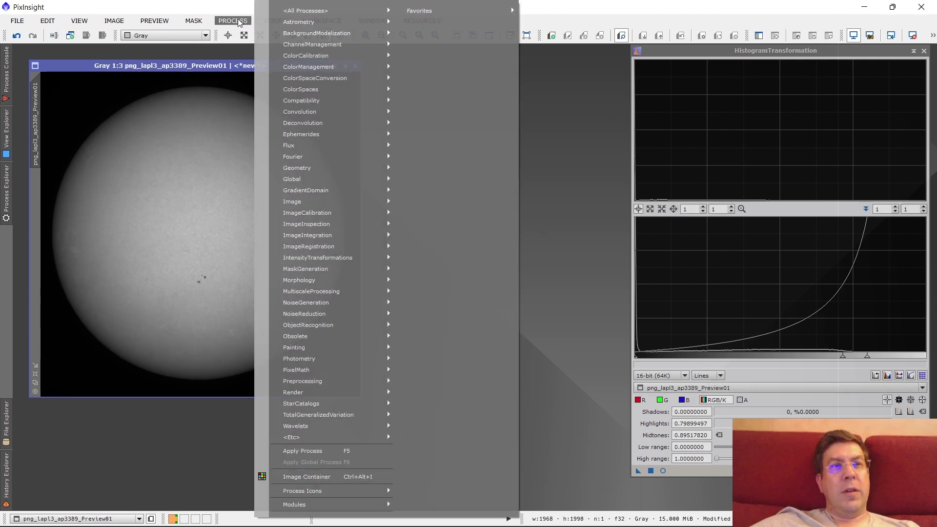
mouse_move(289, 13)
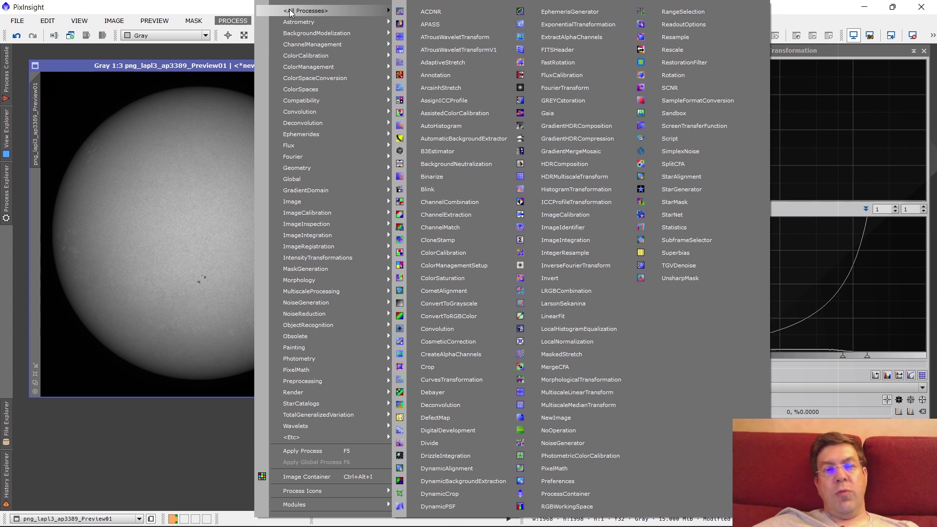
click(458, 37)
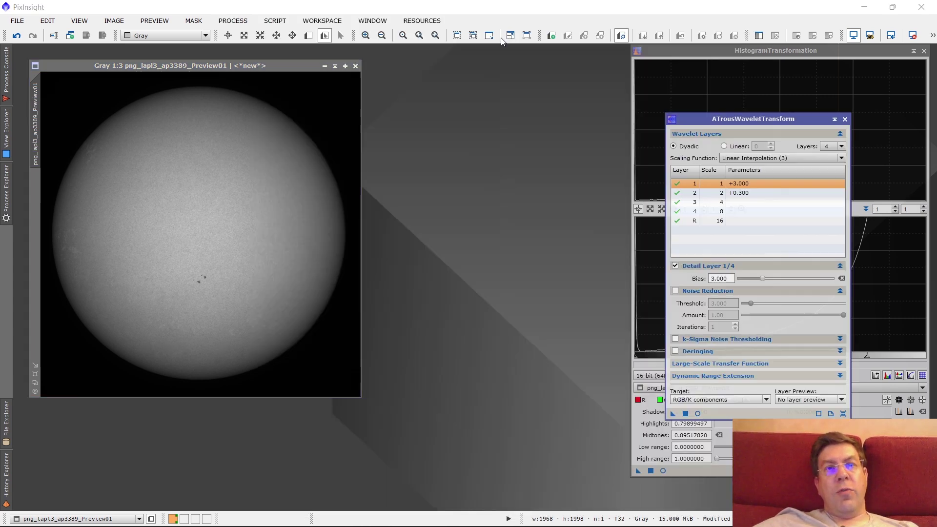
drag(767, 119, 568, 45)
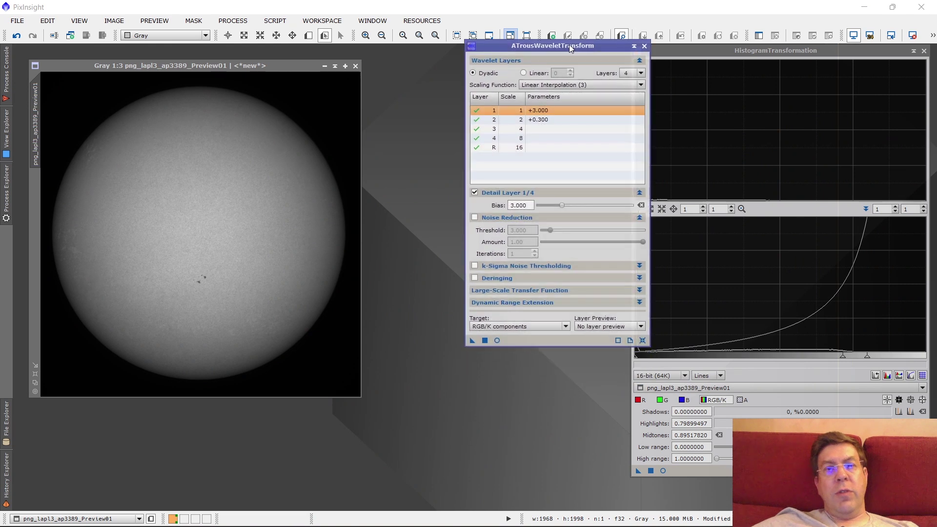
click(642, 340)
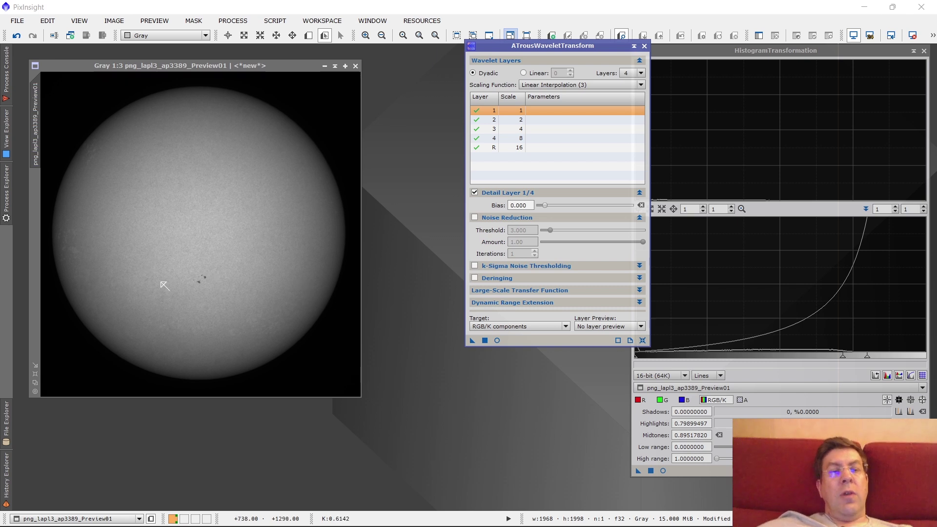
- Define a preview of about 963 × 447 px from the disc's left limb to the sunspots and show it in an enlarged window
click(59, 249)
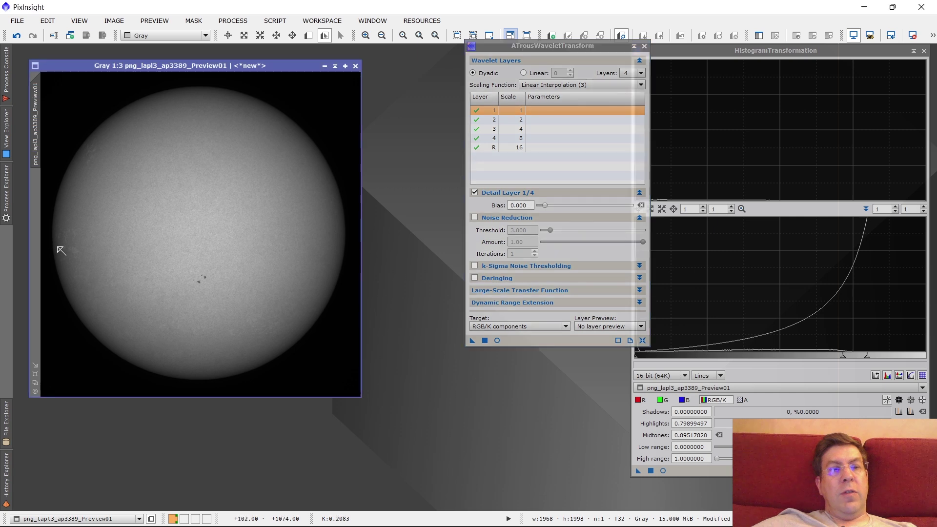
click(308, 37)
drag(51, 246, 207, 317)
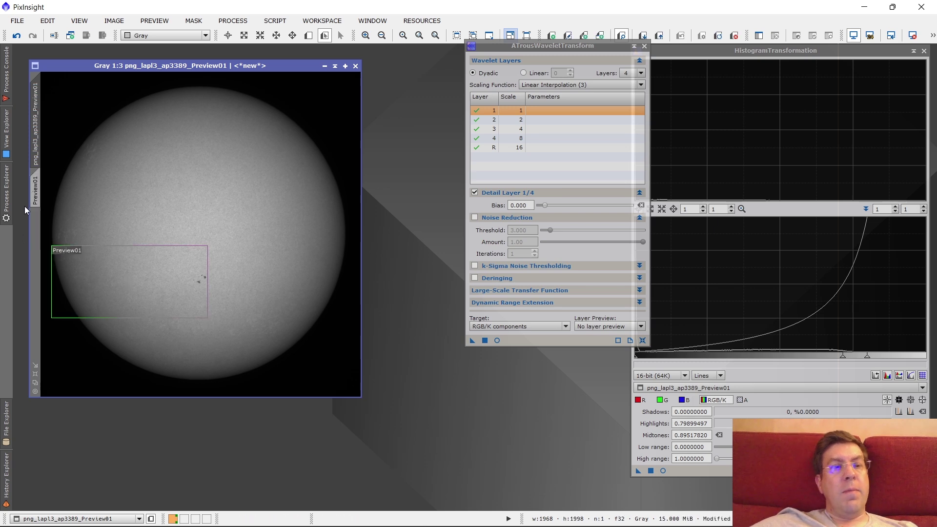
click(36, 189)
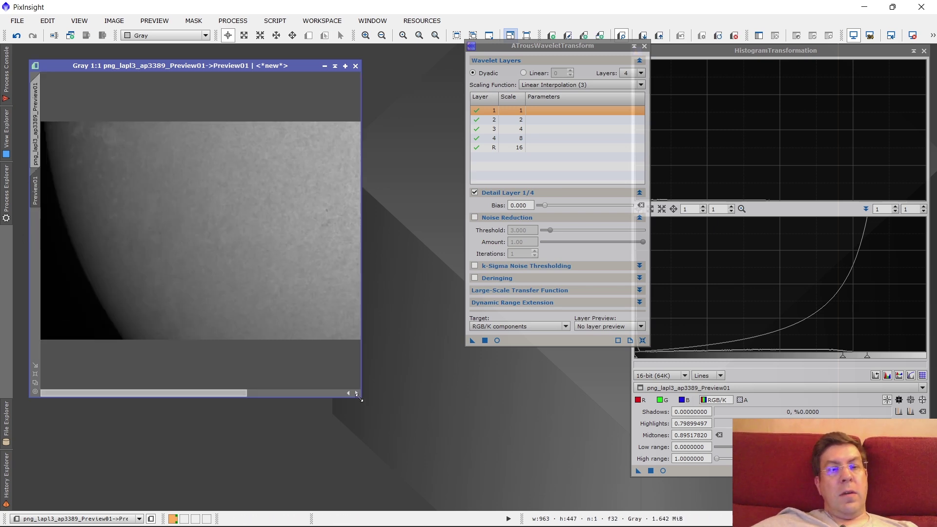
drag(357, 398, 636, 502)
scroll(220, 333, up, 1)
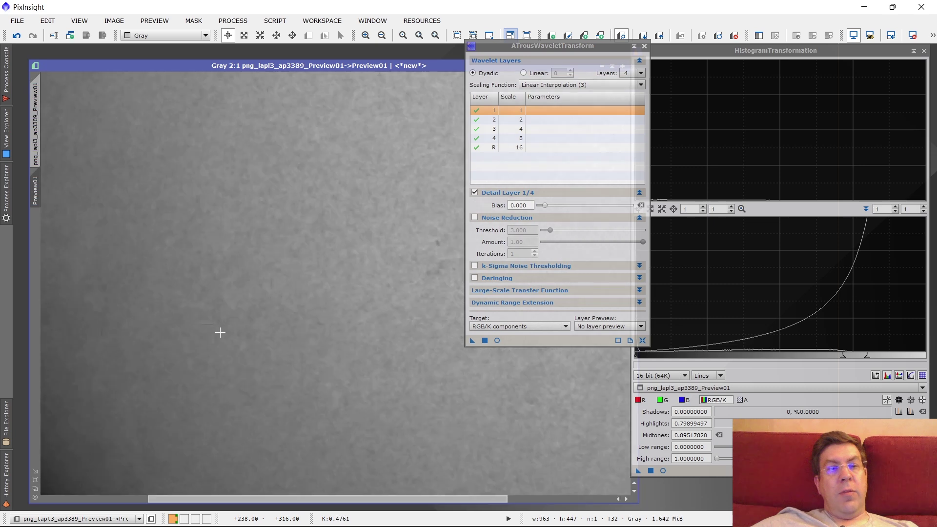
scroll(220, 332, down, 1)
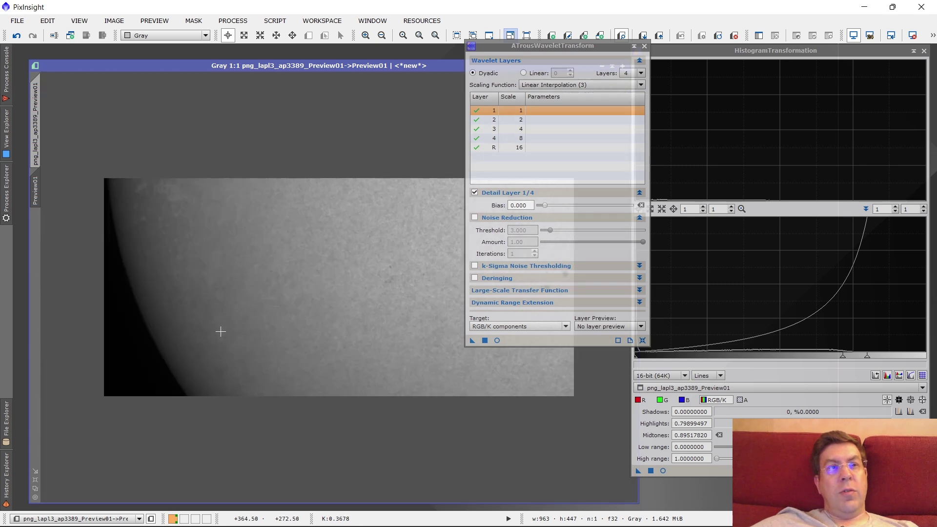
- Start the real-time preview of the wavelet transform and set the bias of layer 1 to 1.000
click(496, 340)
drag(556, 48, 757, 52)
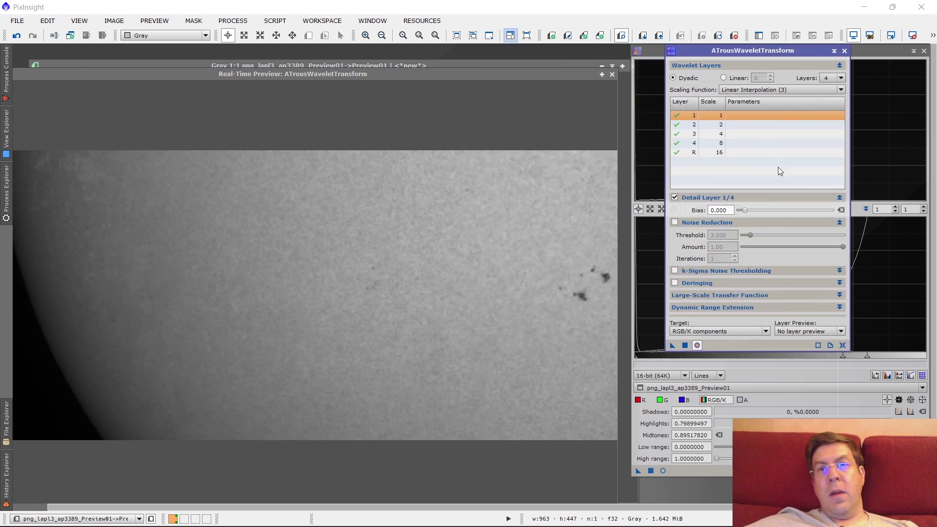
click(781, 210)
click(782, 210)
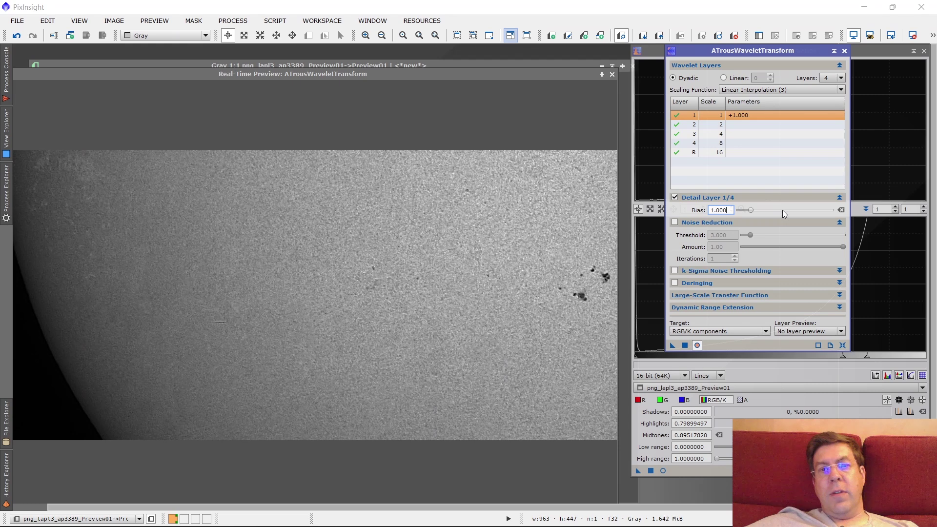
click(742, 210)
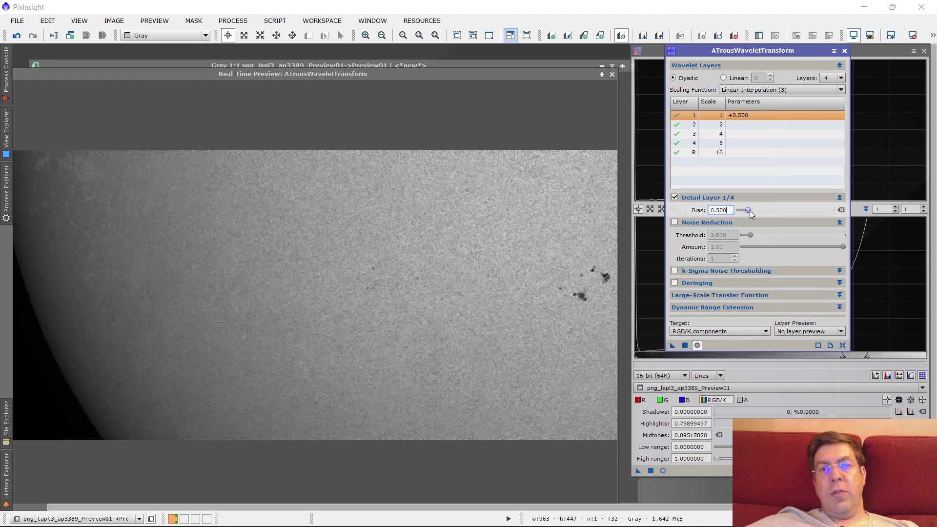
click(754, 209)
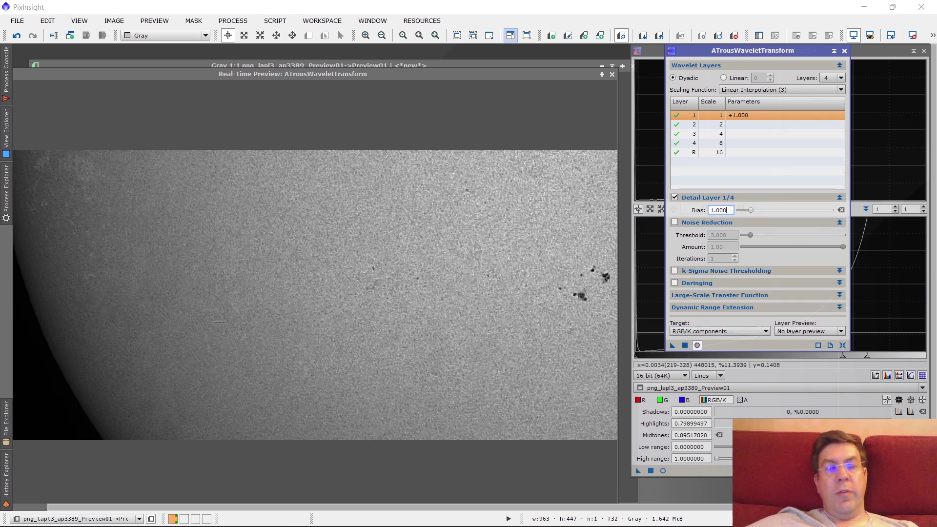
- Apply the wavelet sharpening to the preview, close the real-time preview, and check the sharpened detail
drag(673, 345, 686, 349)
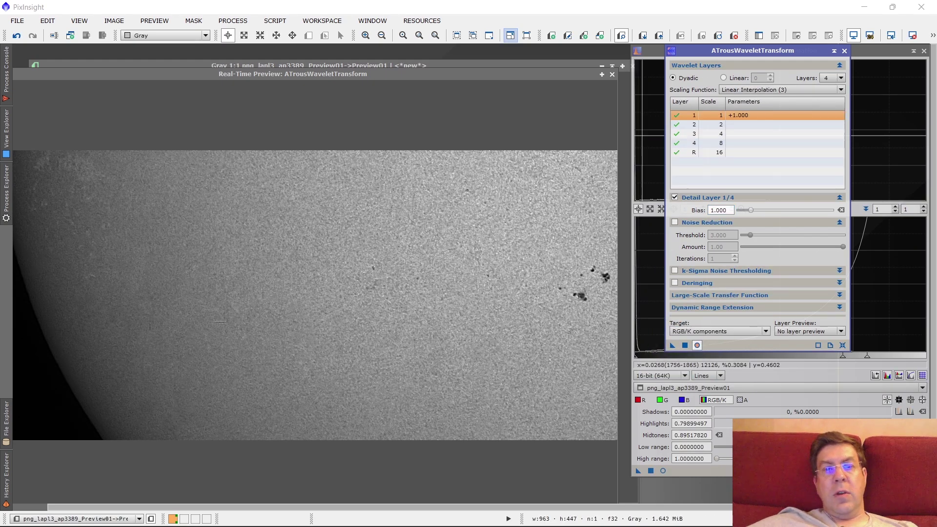
click(612, 74)
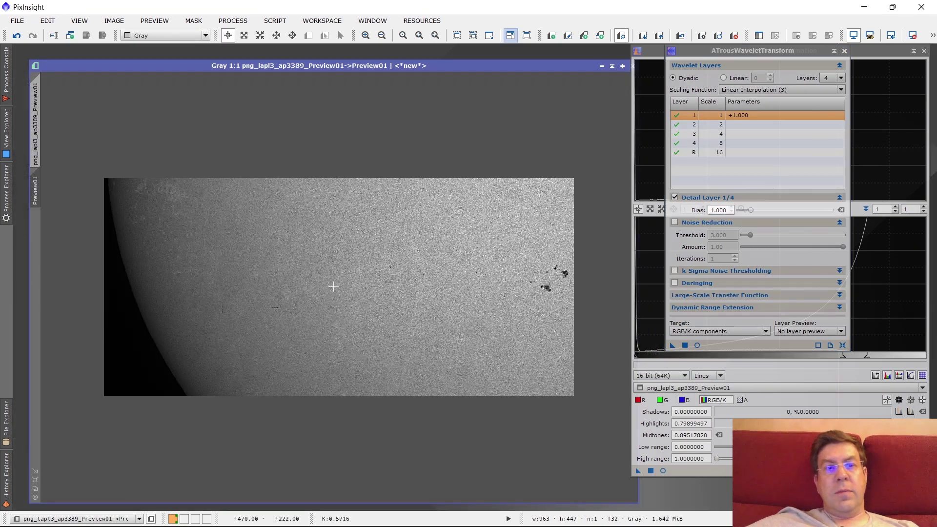
scroll(333, 287, up, 2)
scroll(333, 287, down, 2)
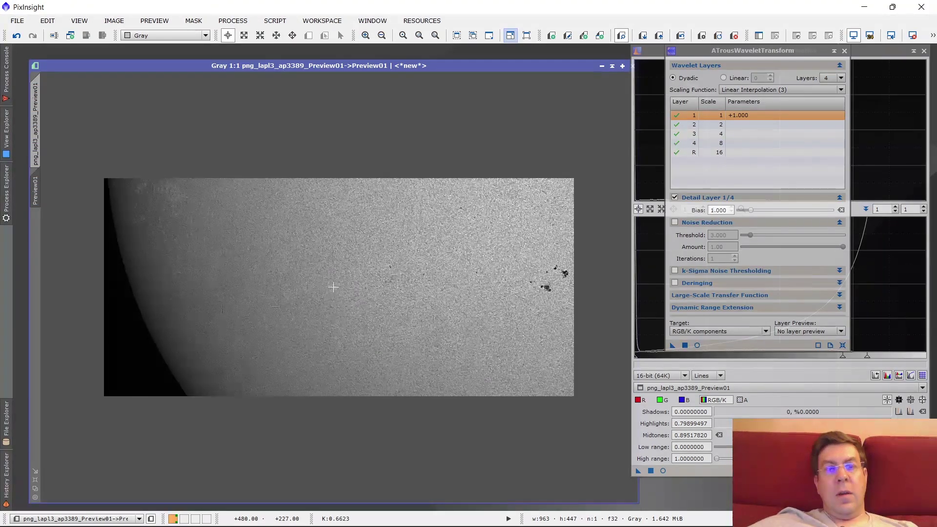
- Try the wavelet sharpening with a layer 1 bias of 1.000 on the full solar image, inspect the disc, and undo it
click(37, 124)
scroll(272, 336, up, 2)
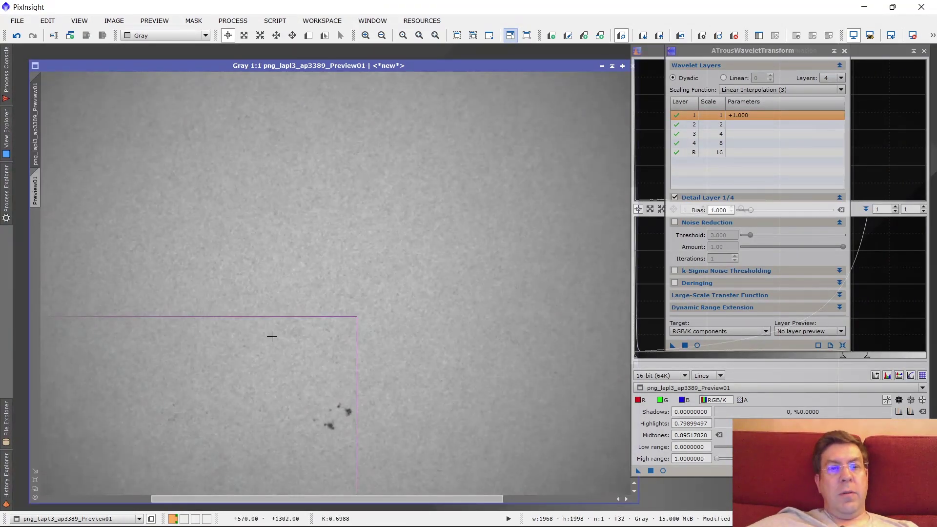
click(684, 345)
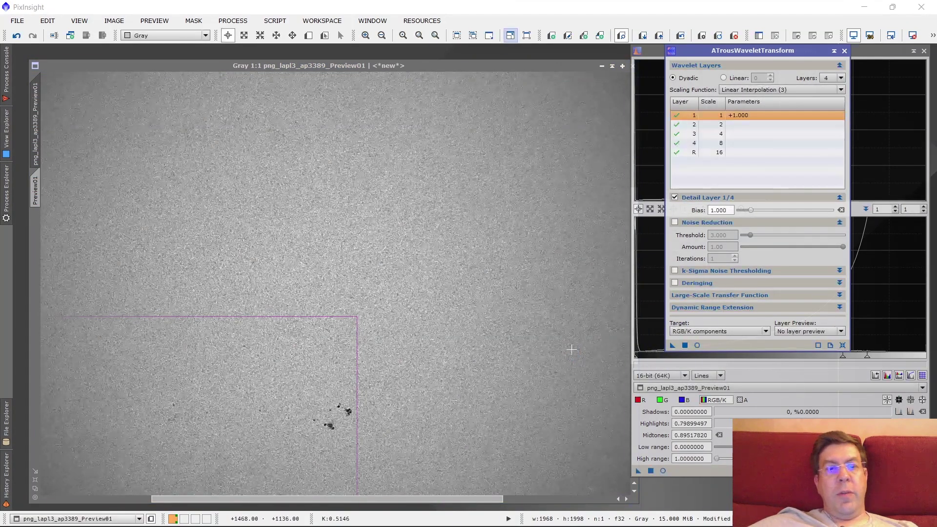
click(346, 347)
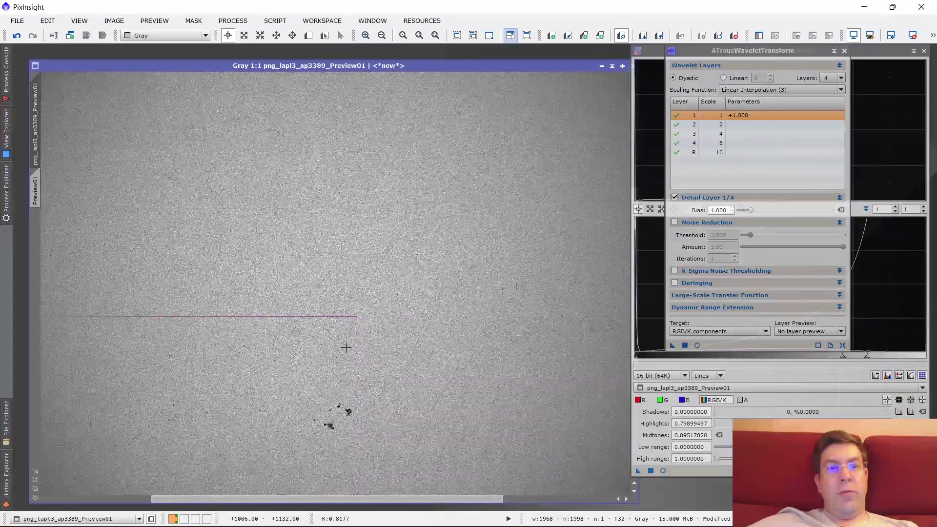
scroll(346, 346, down, 1)
scroll(346, 346, up, 1)
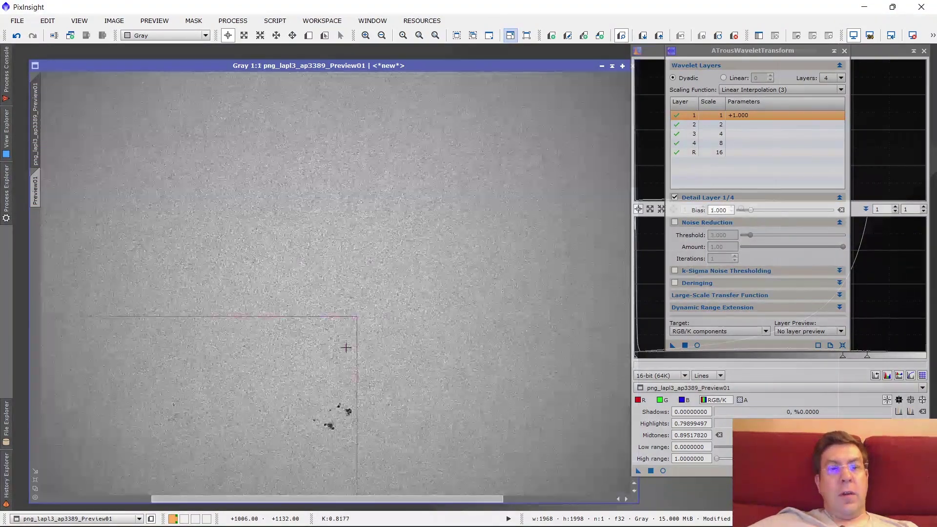
drag(488, 499, 295, 499)
key(ctrl+z)
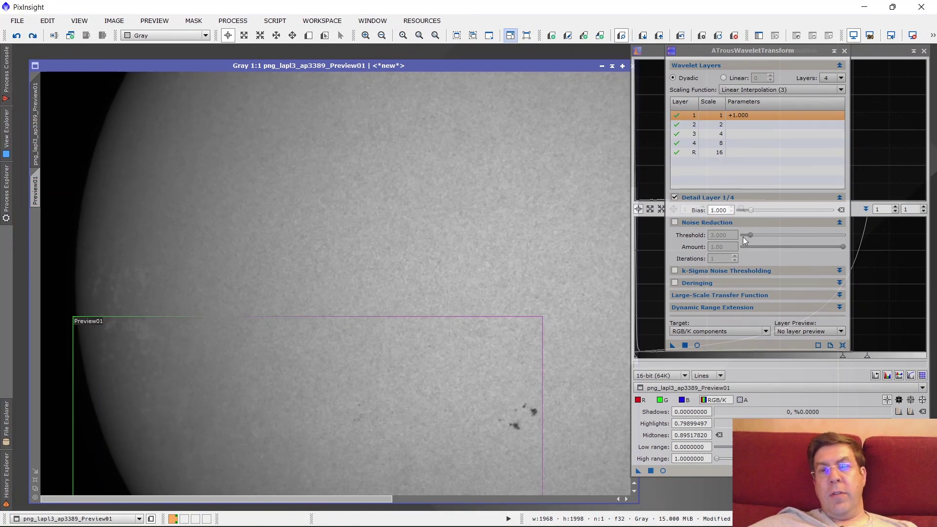
- Sharpen the full solar image with wavelet biases of 0.800 on layer 1 and 0.200 on layer 2, inspect the disc, and close the wavelet process
click(750, 210)
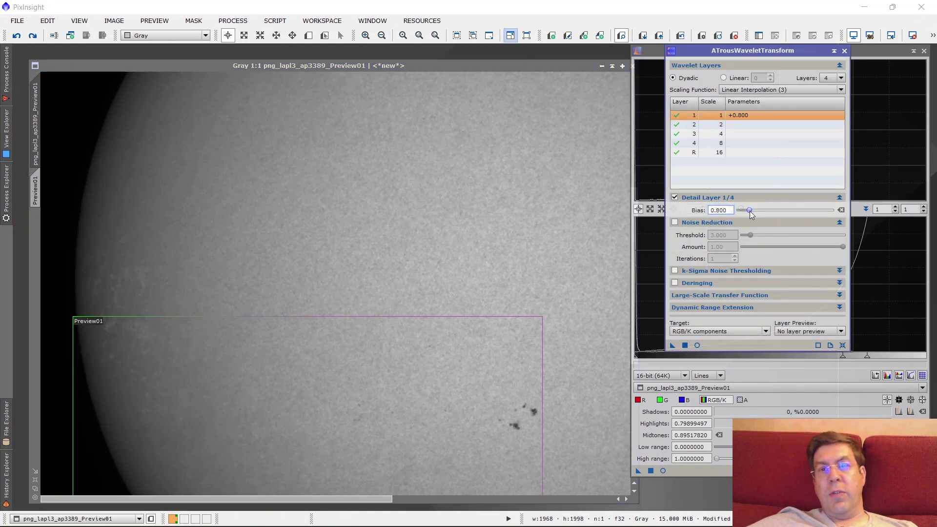
click(738, 124)
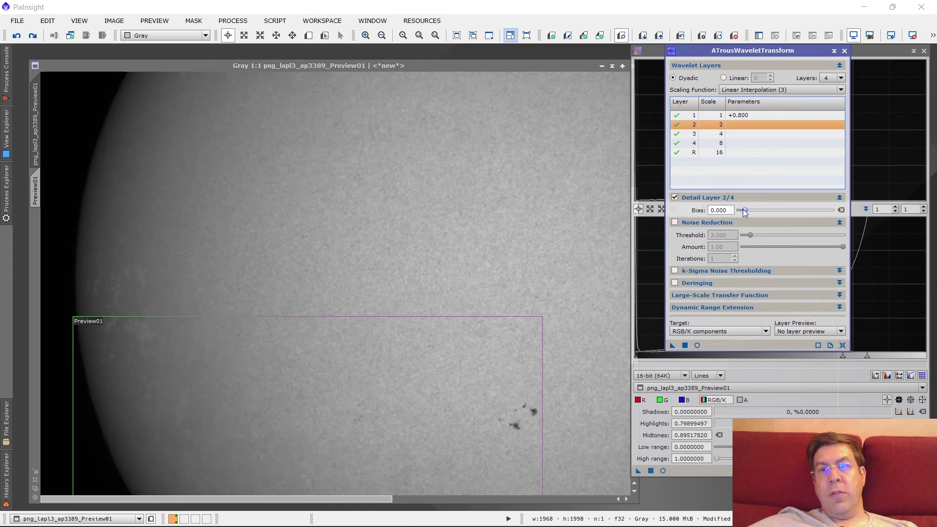
drag(744, 210, 745, 209)
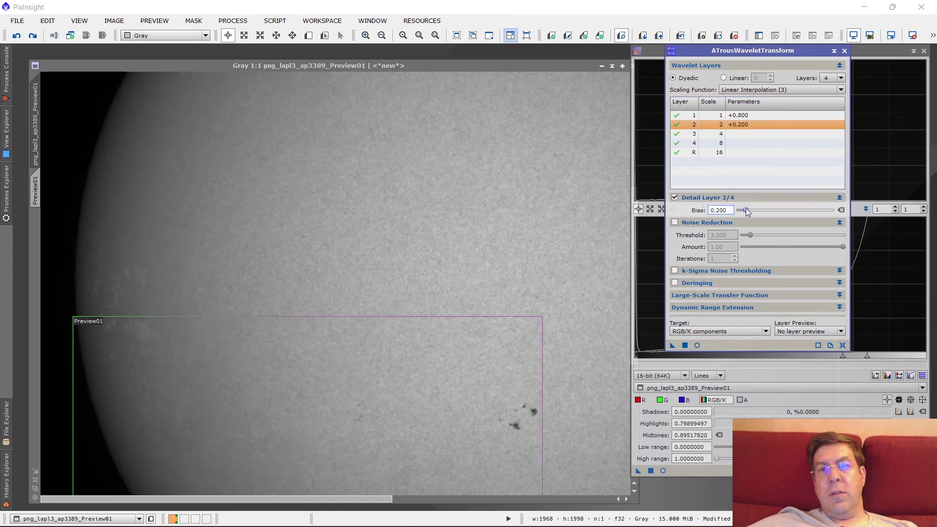
click(685, 344)
scroll(449, 294, up, 1)
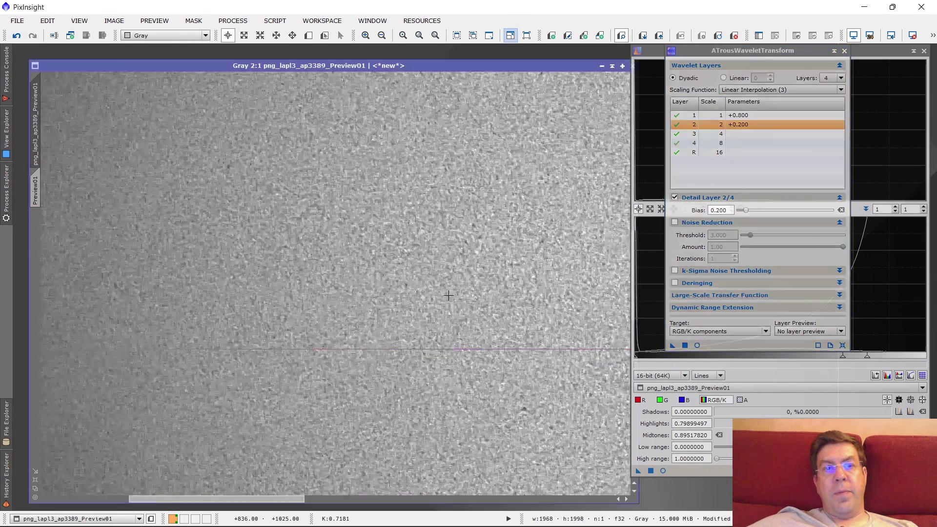
scroll(448, 295, down, 1)
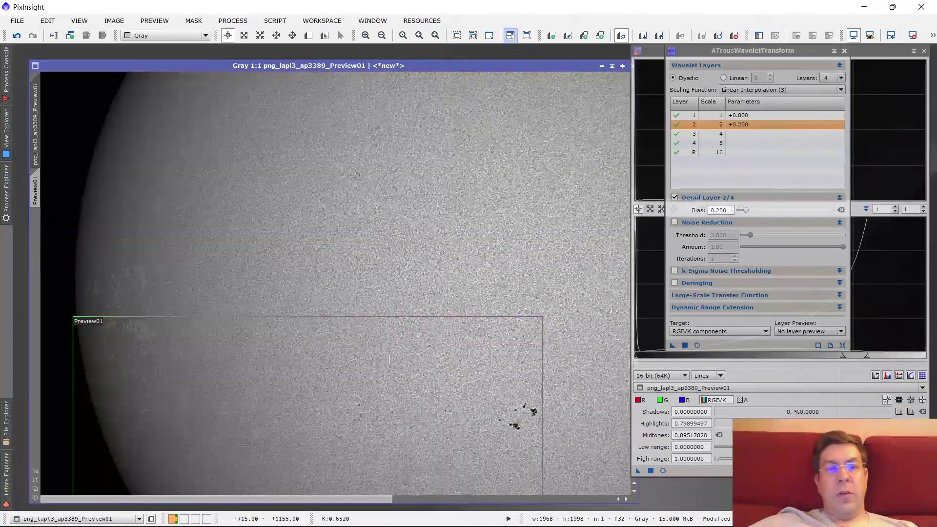
scroll(391, 349, down, 1)
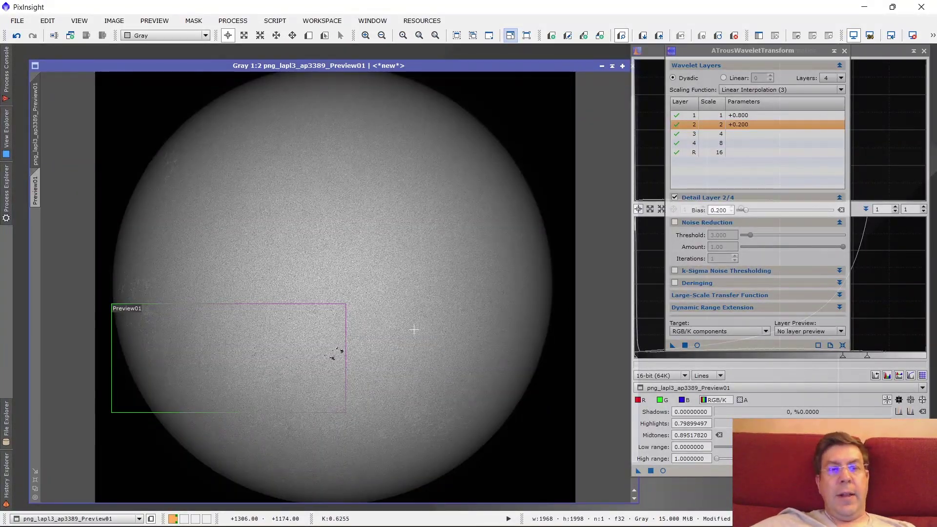
click(844, 52)
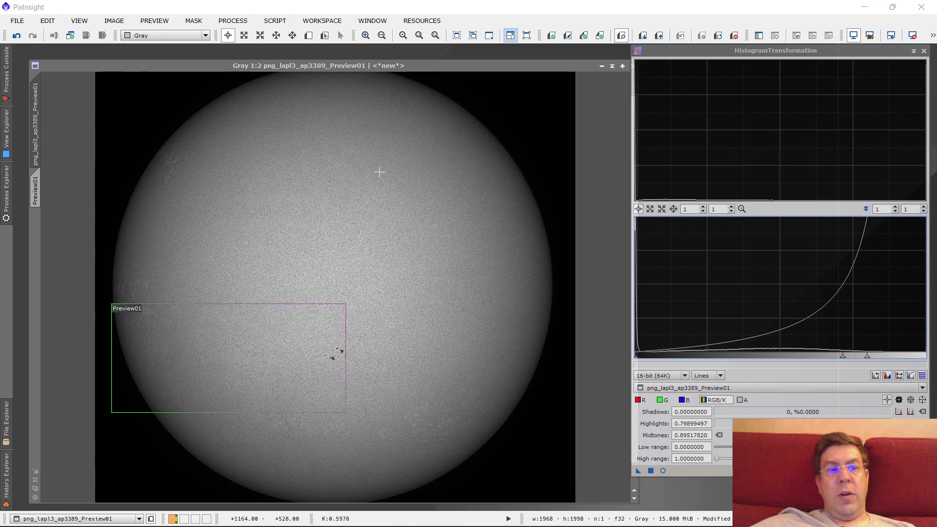
- Convert the sharpened grayscale solar image to RGB colour
click(273, 338)
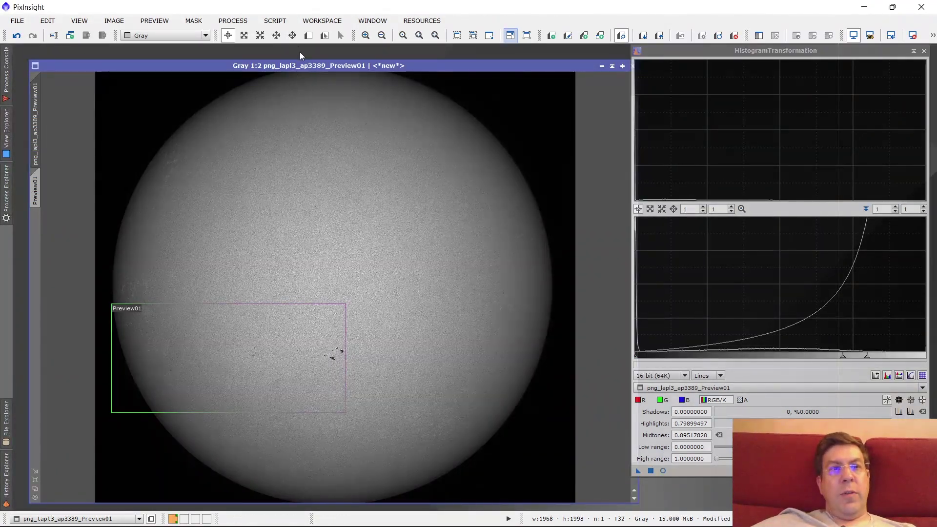
click(237, 21)
mouse_move(306, 11)
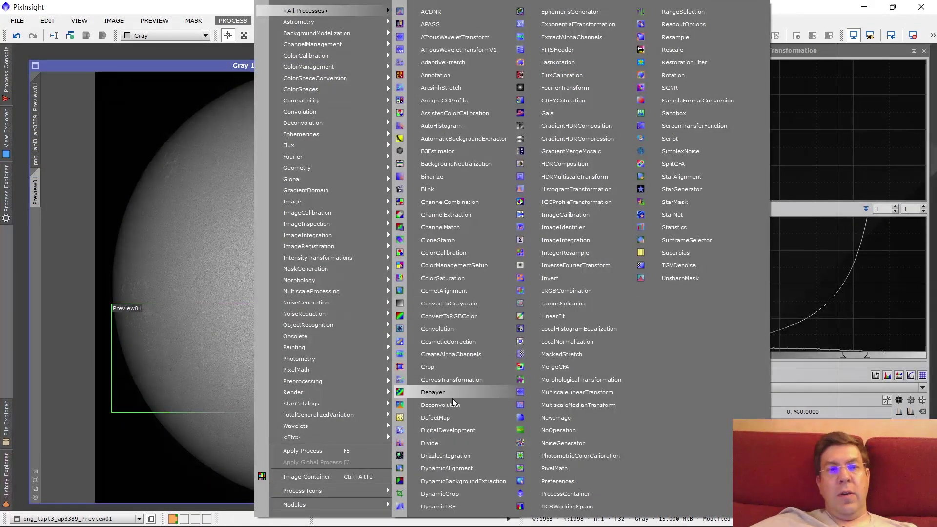
click(475, 315)
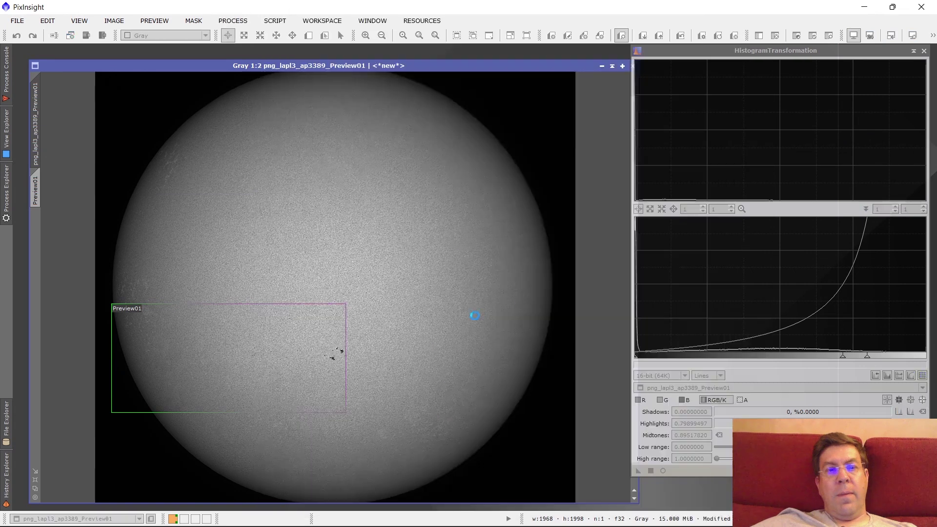
- Preview the histogram transformation in real time and adjust the separate channel midtones, with red at 0.31658291, to tint the disc yellow
click(242, 22)
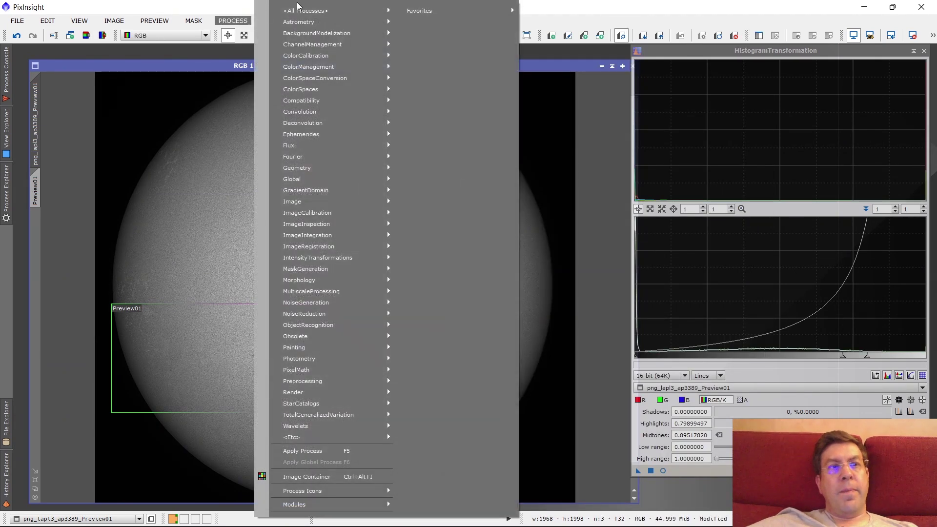
mouse_move(386, 11)
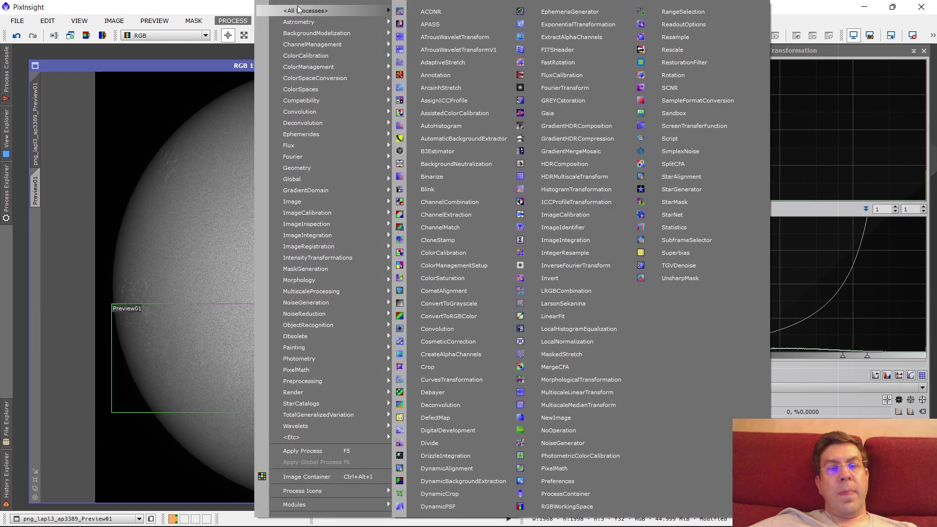
click(619, 184)
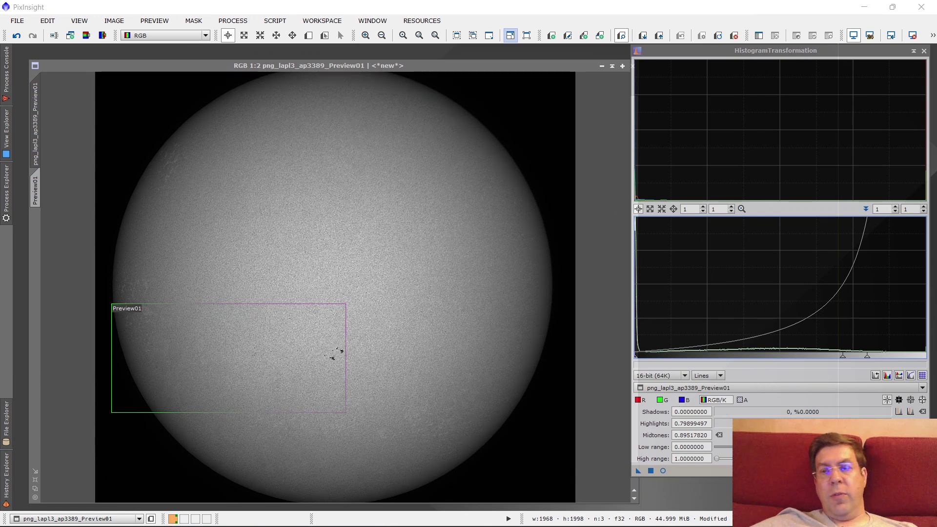
click(661, 400)
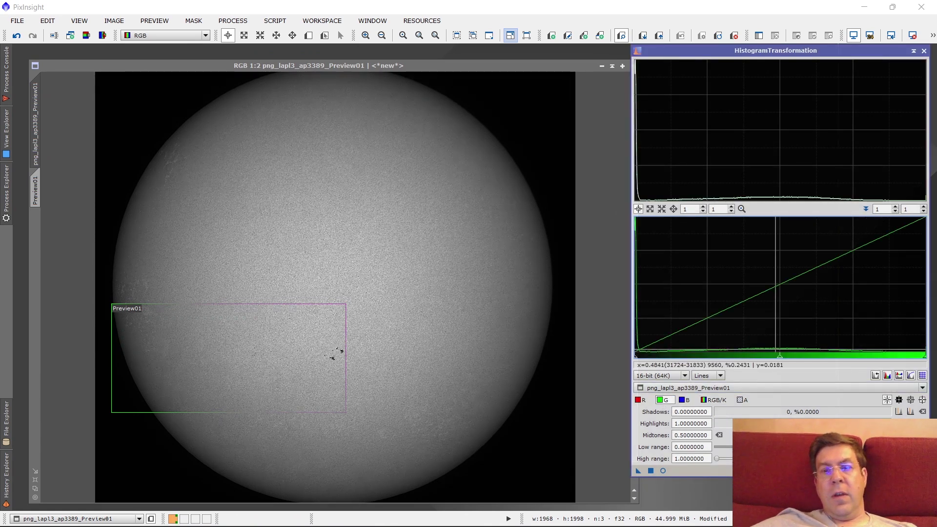
click(662, 470)
click(684, 400)
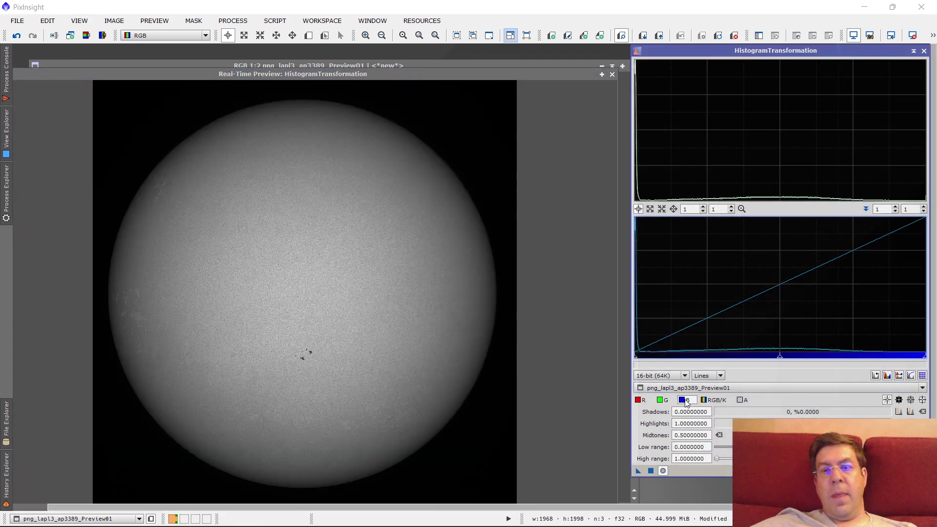
drag(780, 358, 727, 360)
click(660, 401)
click(639, 400)
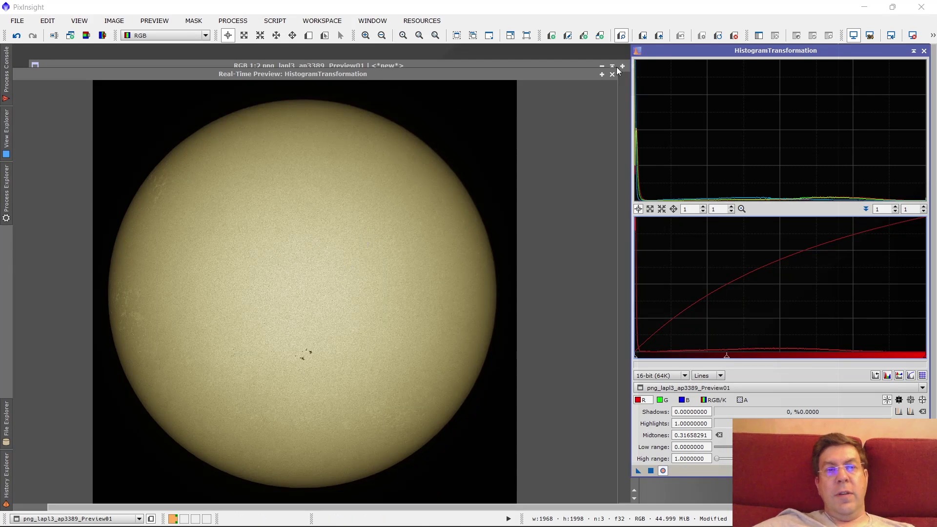
double_click(552, 72)
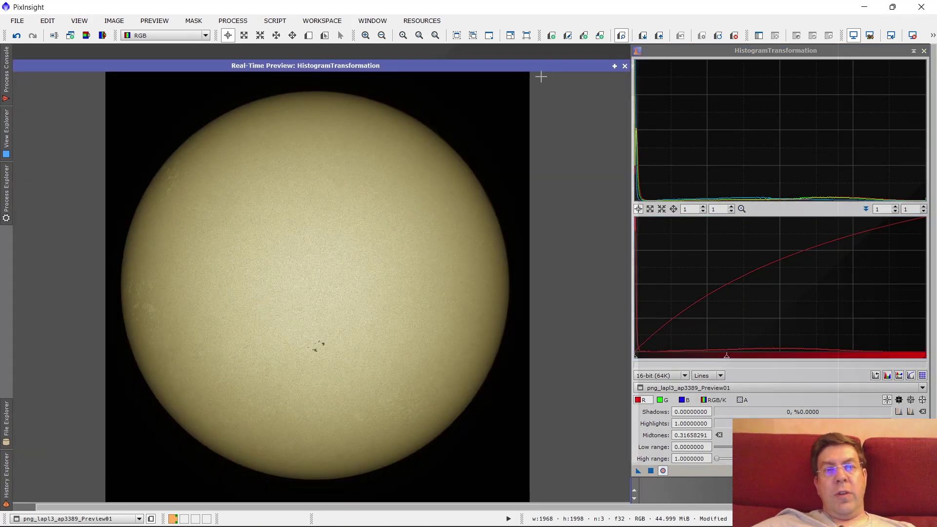
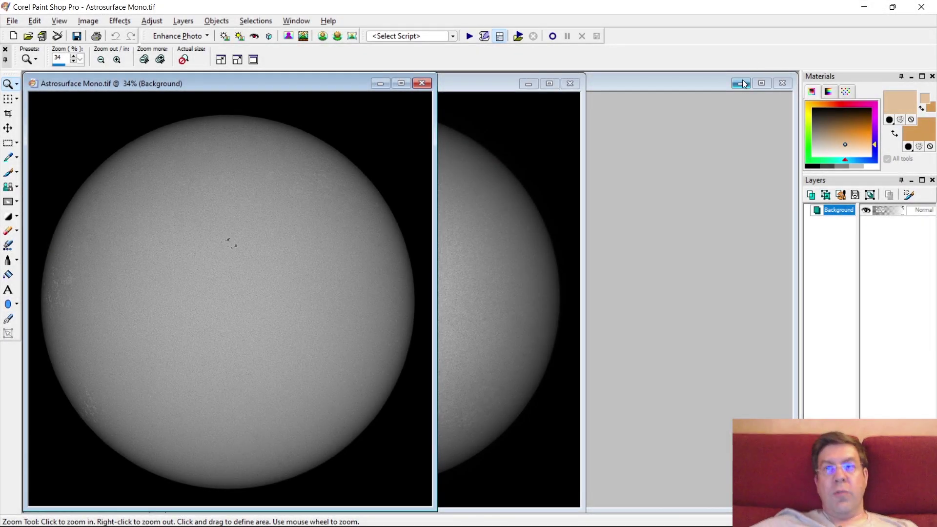
- Switch to File Explorer and open Astrosurface Mono.tif from the AS_F10 folder in ACDSee
click(740, 83)
key(alt+Tab)
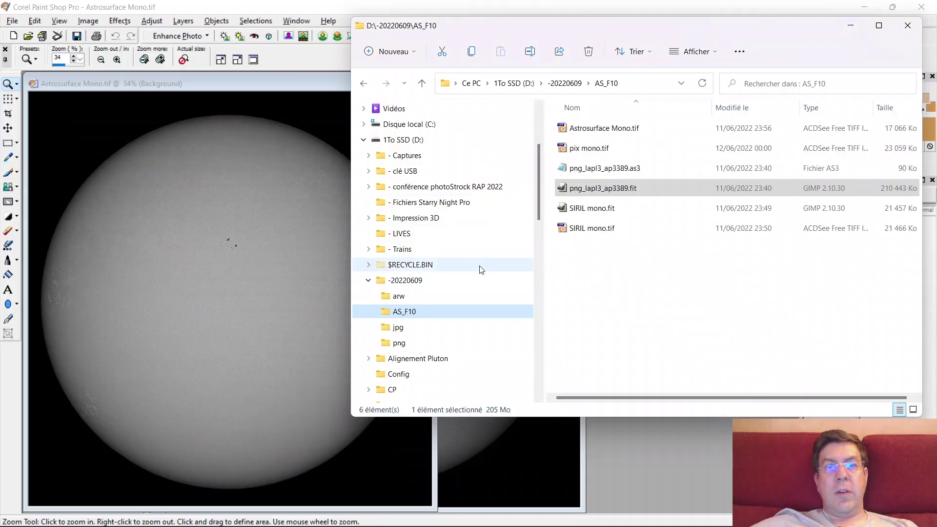
double_click(604, 128)
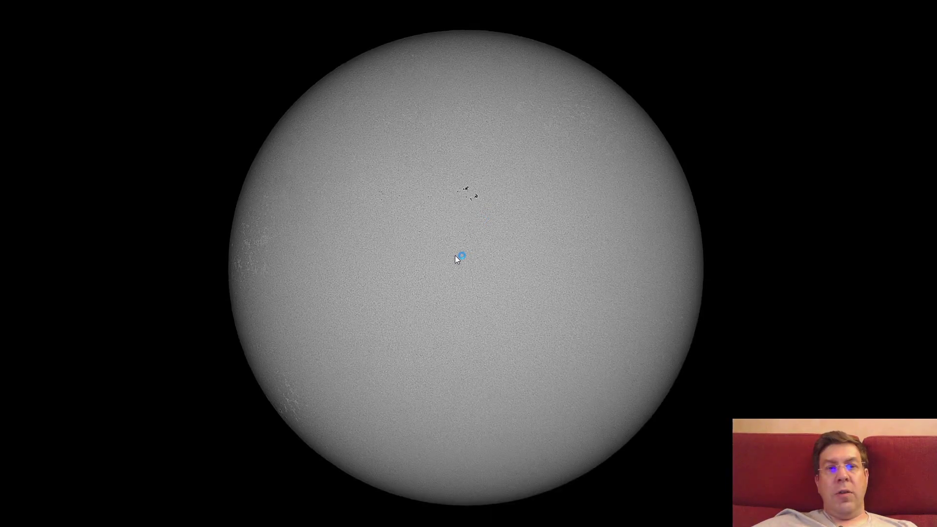
- Compare Astrosurface Mono.tif, pix mono.tif and SIRIL mono.tif by leafing through them in the image viewer
click(455, 256)
click(455, 256)
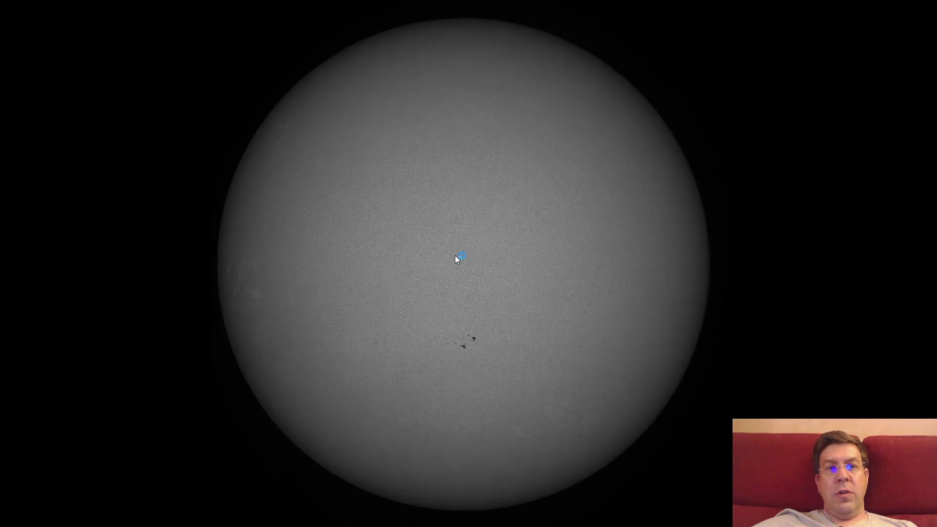
click(455, 256)
double_click(455, 256)
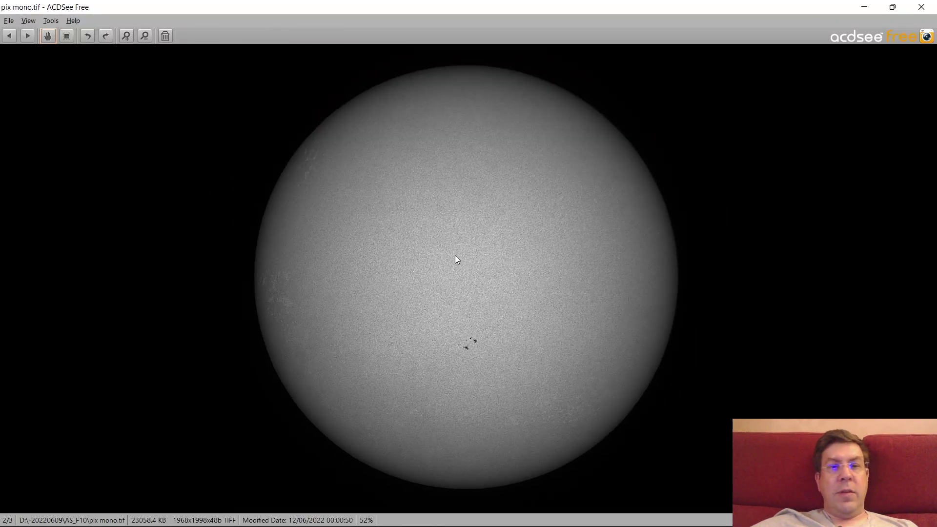
double_click(455, 255)
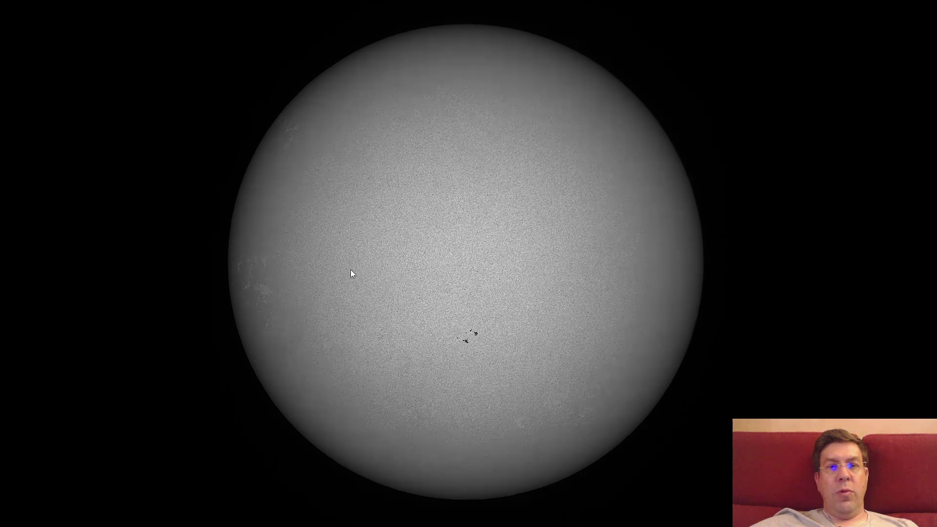
double_click(438, 191)
scroll(456, 276, down, 1)
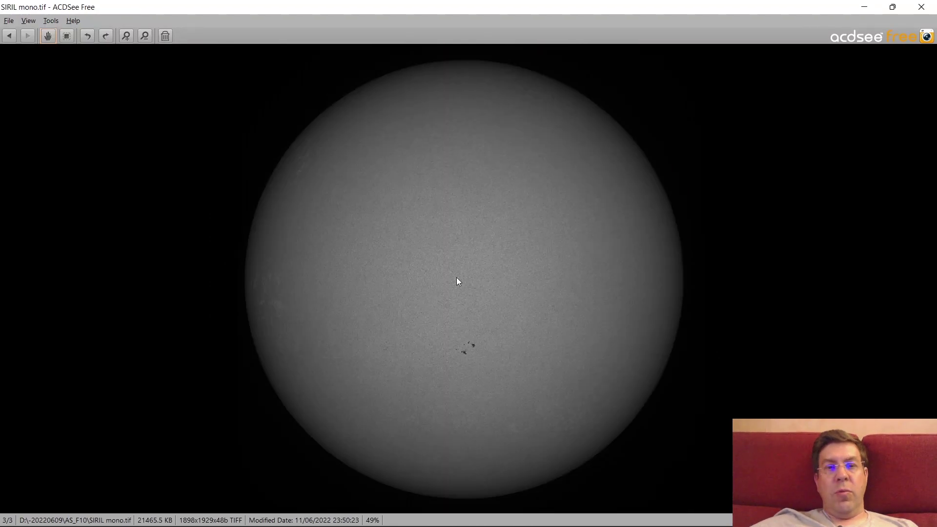
double_click(456, 278)
double_click(457, 277)
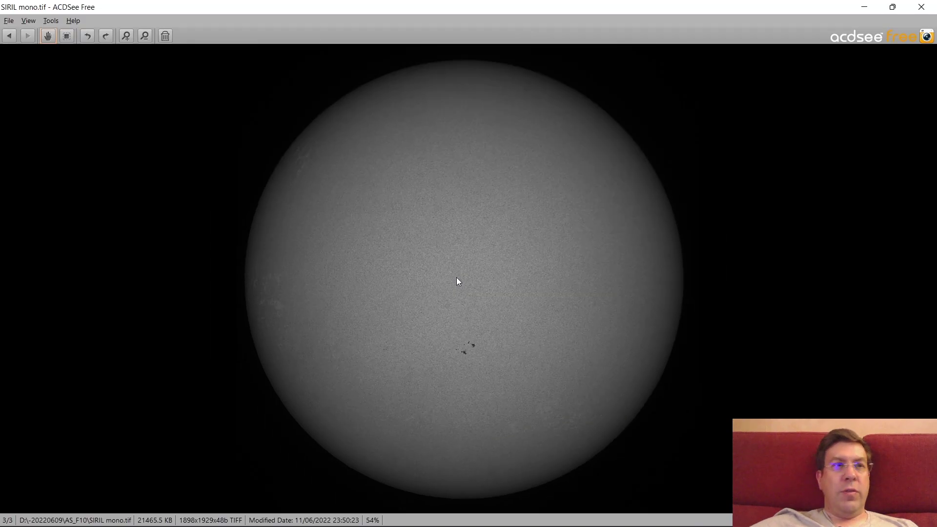
double_click(457, 277)
scroll(457, 279, up, 2)
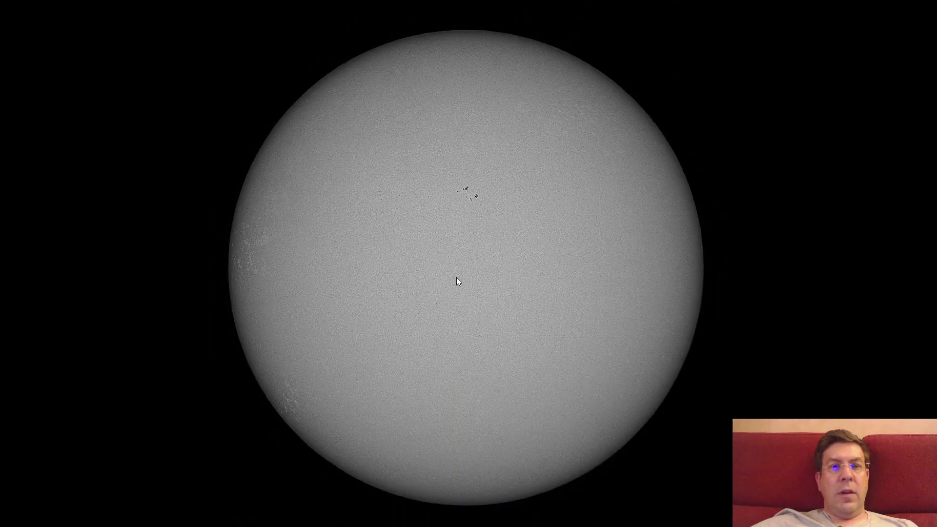
- Inspect the limb and sunspot detail of Astrosurface Mono.tif at 100%, and return to the full-screen view
double_click(457, 279)
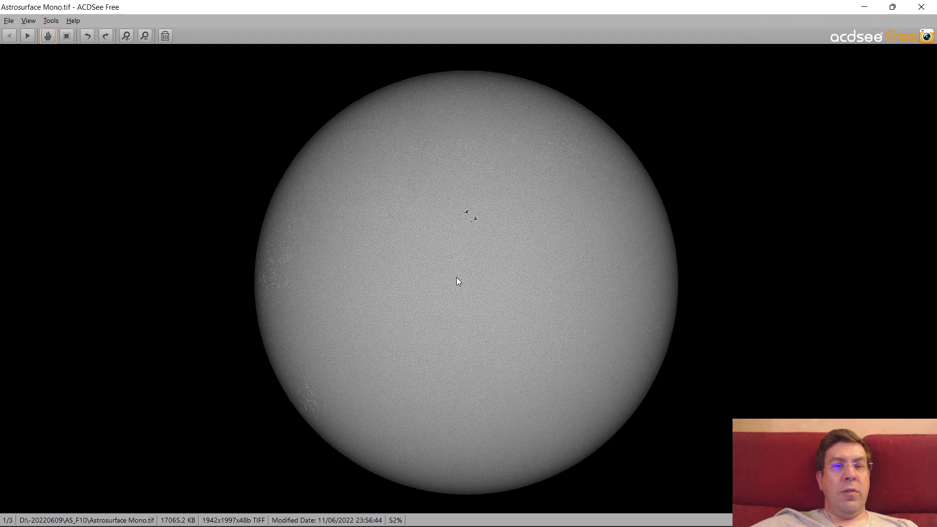
scroll(458, 281, up, 2)
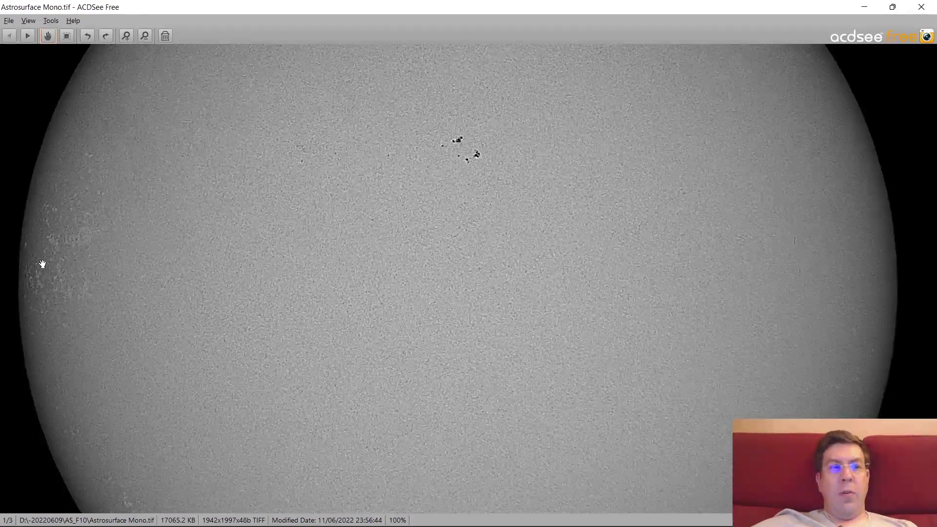
double_click(421, 255)
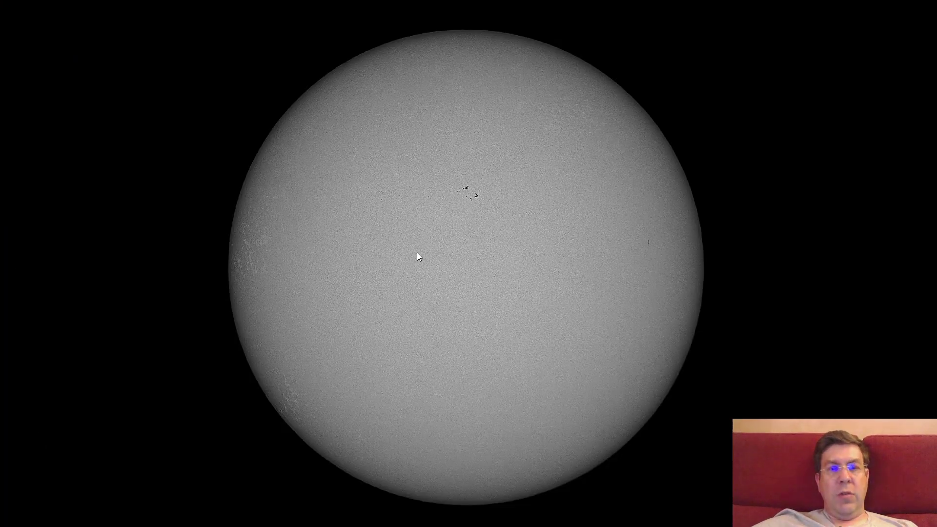
- Switch to Corel Paint Shop Pro, reduce pix mono.tif to 30%, and move its window aside to uncover the other images
key(super+Tab)
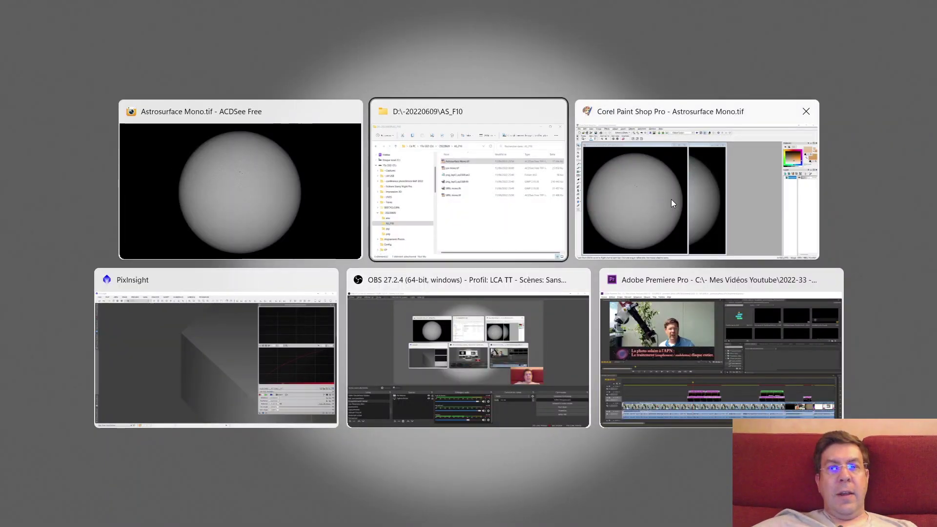
click(601, 226)
click(468, 264)
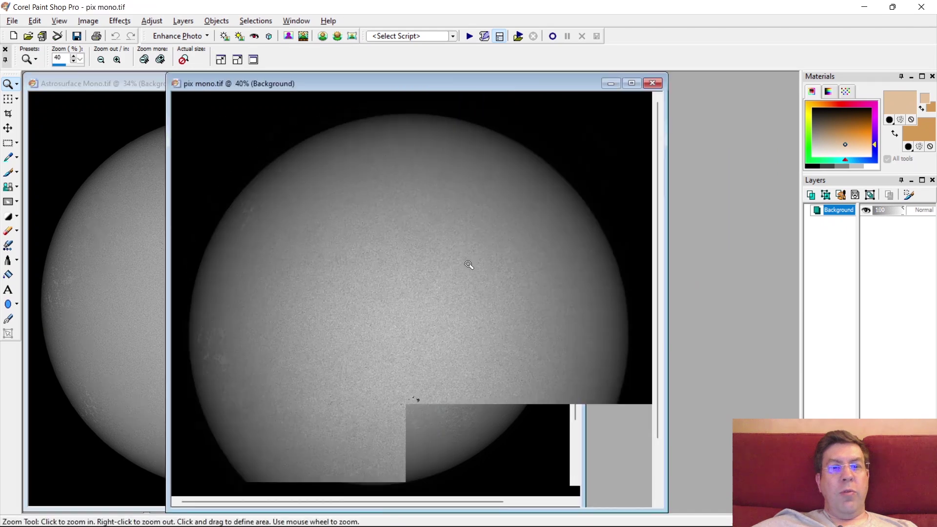
right_click(330, 222)
right_click(330, 223)
click(330, 224)
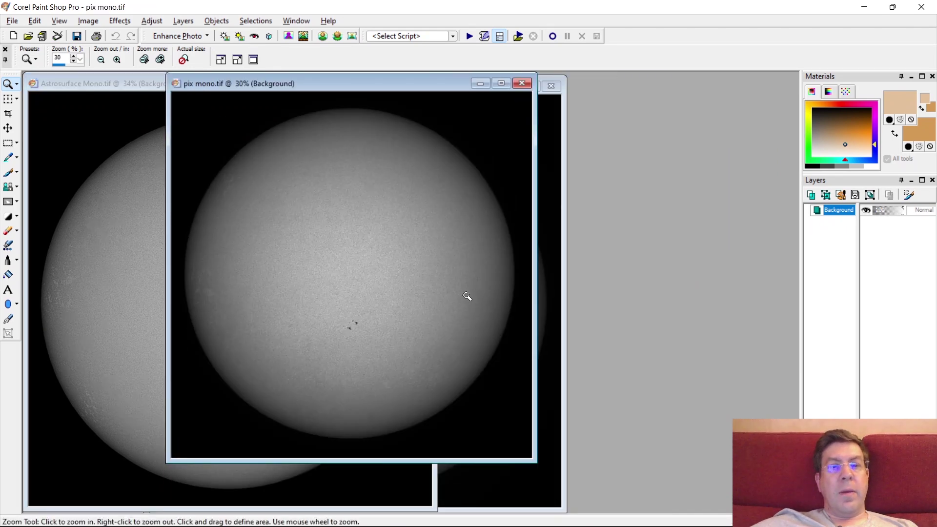
drag(434, 83, 678, 133)
- Bring SIRIL mono.tif forward and adjust its zoom, and bring Astrosurface Mono.tif to the front at 40% for comparison
click(456, 105)
click(364, 208)
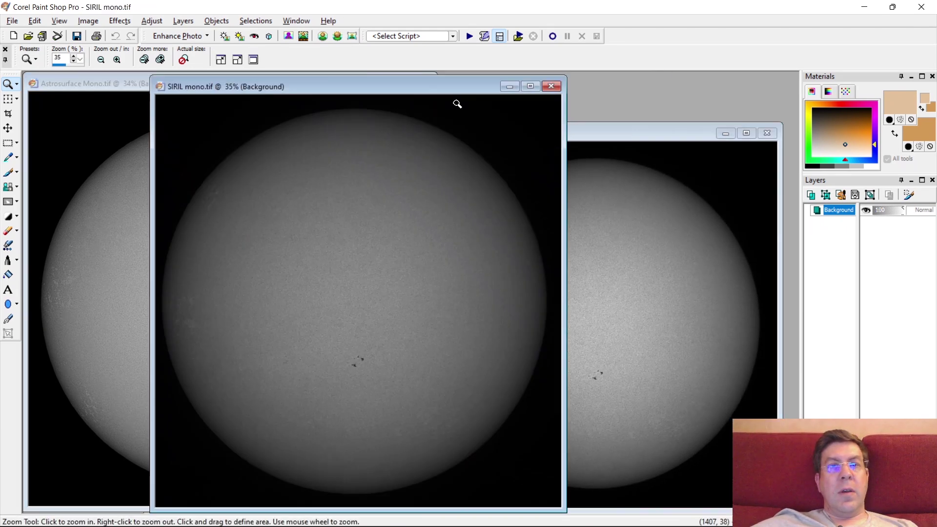
right_click(326, 201)
right_click(325, 201)
click(295, 232)
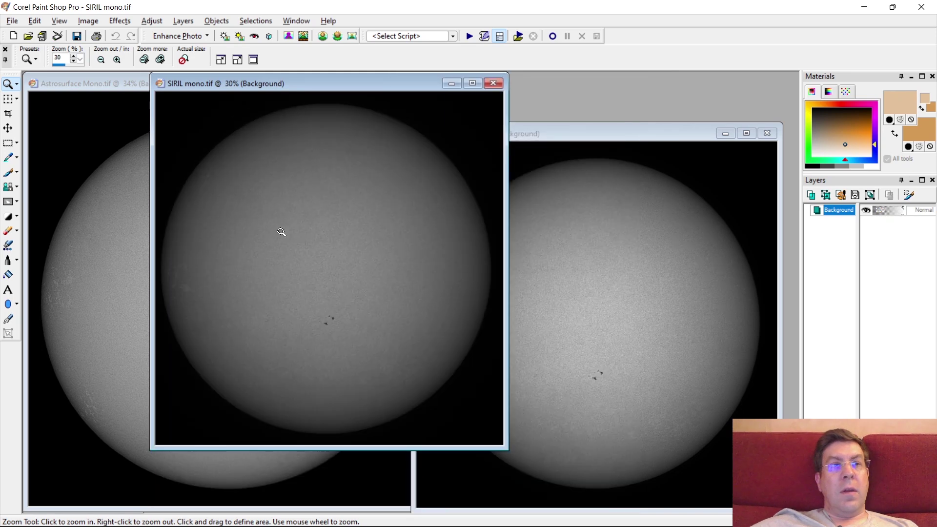
click(281, 233)
click(116, 279)
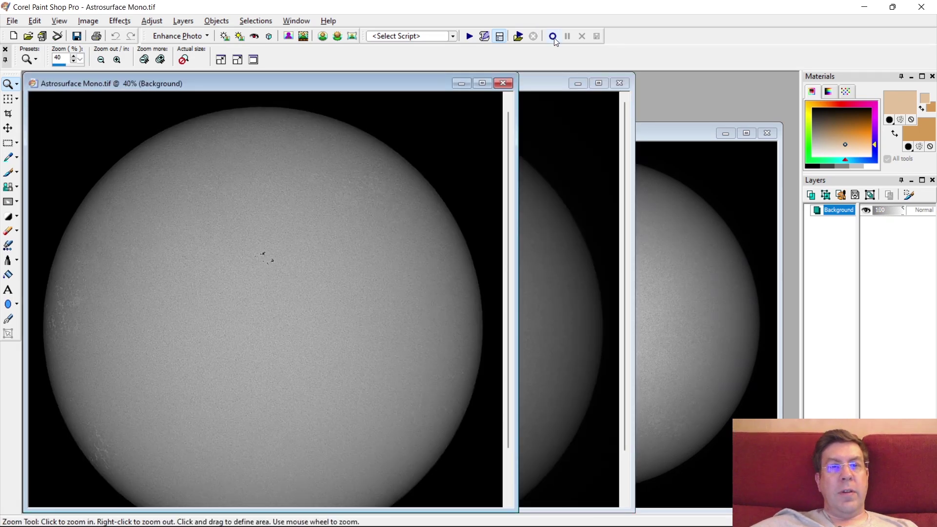
- Close Astrosurface Mono.tif and open the Histogram Adjustment for SIRIL mono.tif, set to edit the colour channels
click(502, 83)
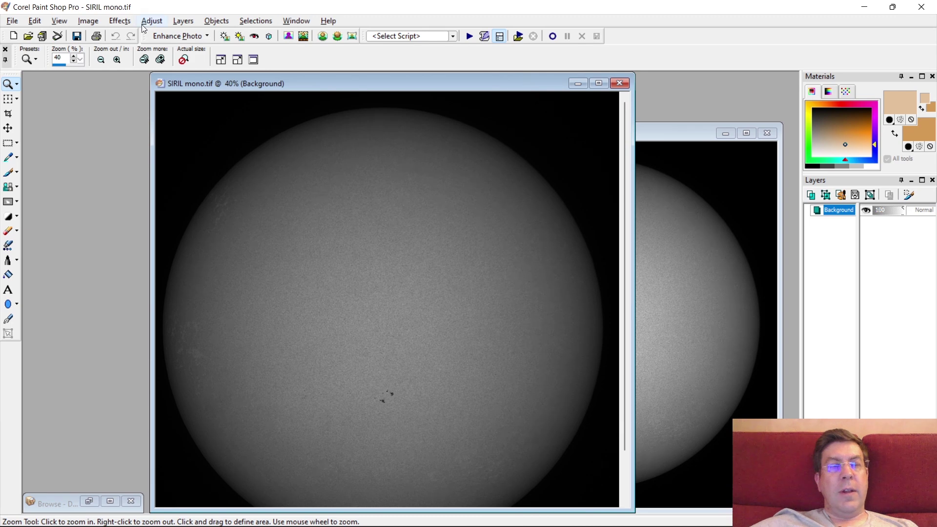
click(88, 21)
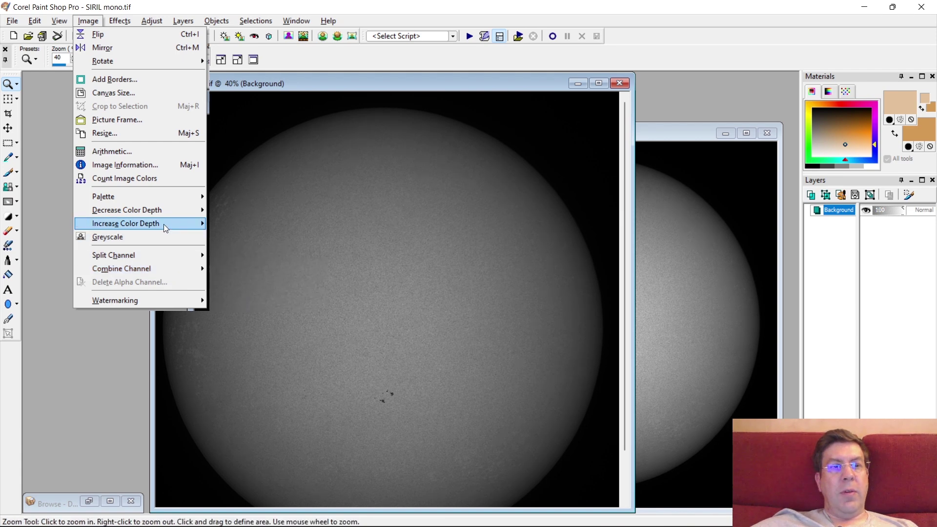
mouse_move(162, 224)
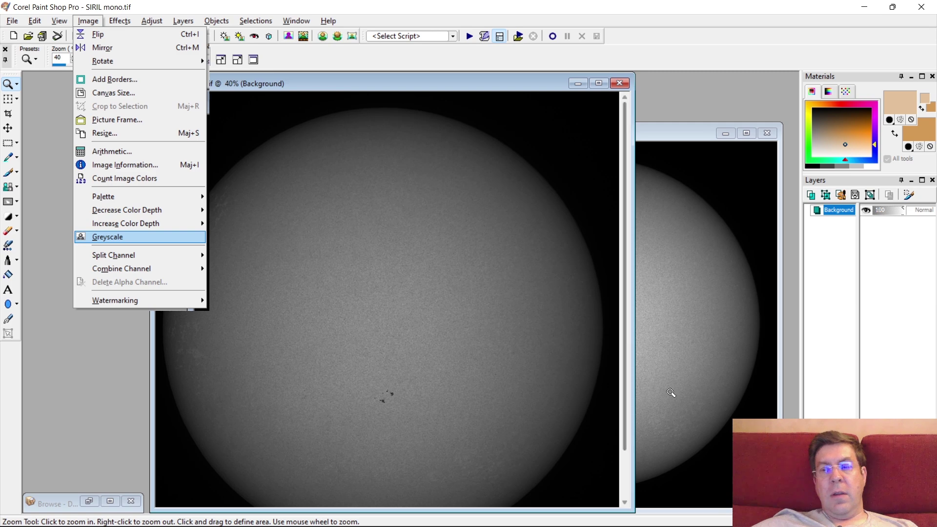
click(397, 85)
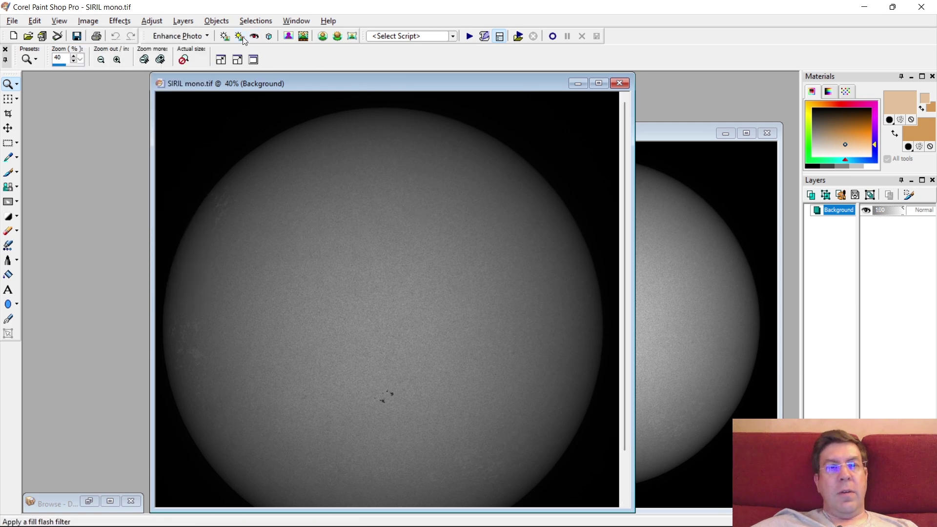
click(165, 21)
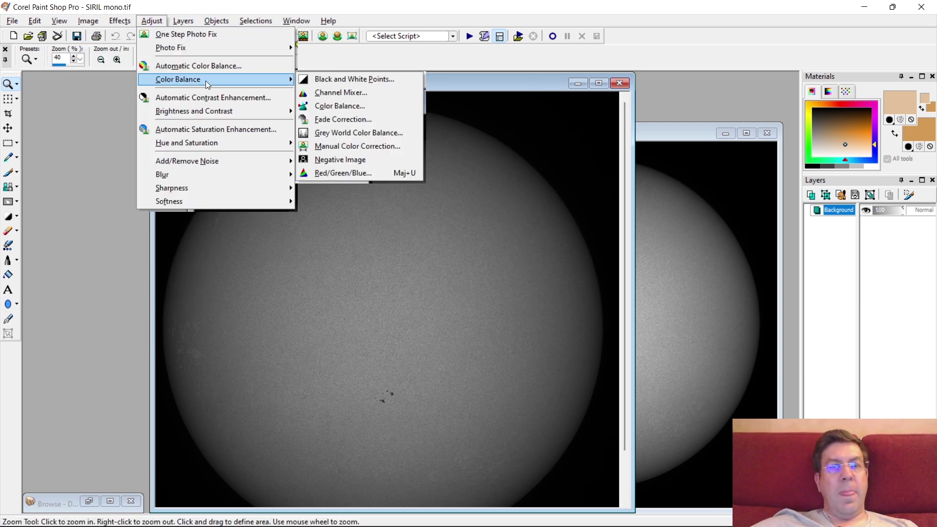
mouse_move(222, 110)
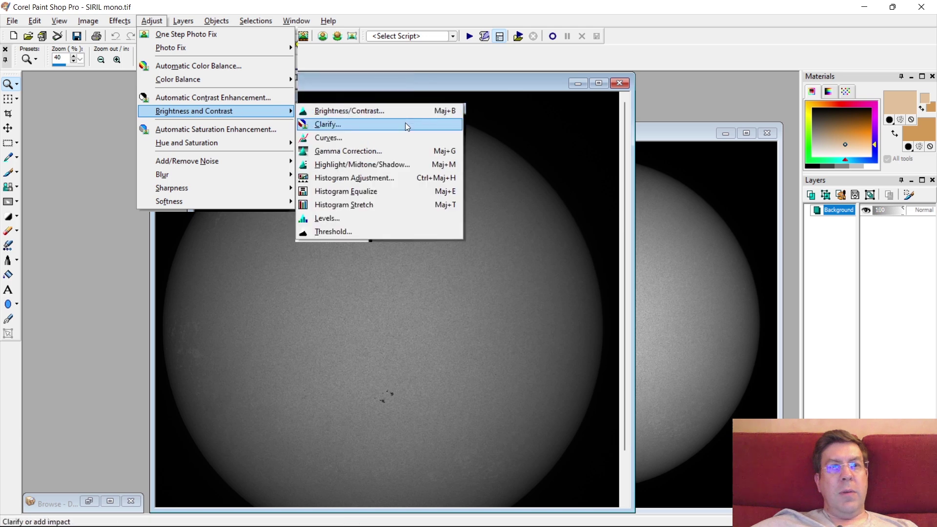
click(368, 182)
click(681, 264)
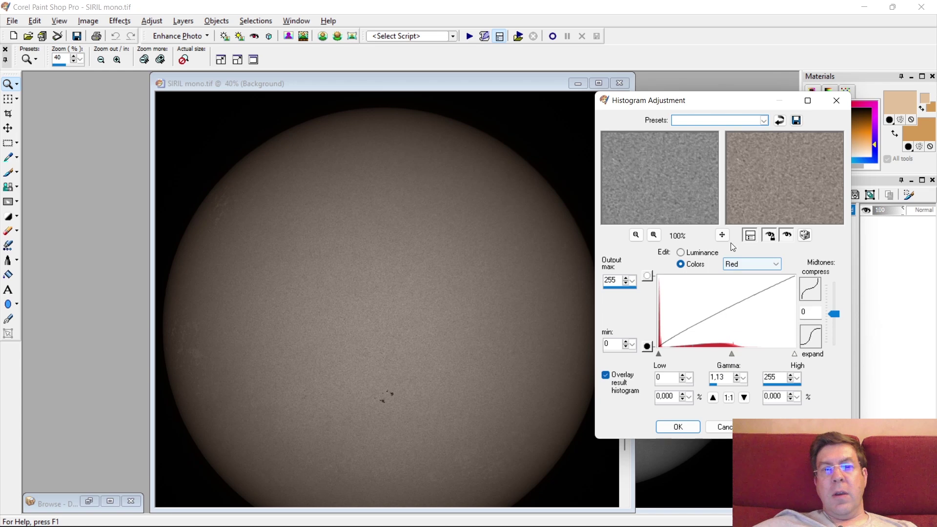
- Reset the gamma of the red and blue channels to 1.00 in the histogram adjustment
click(468, 87)
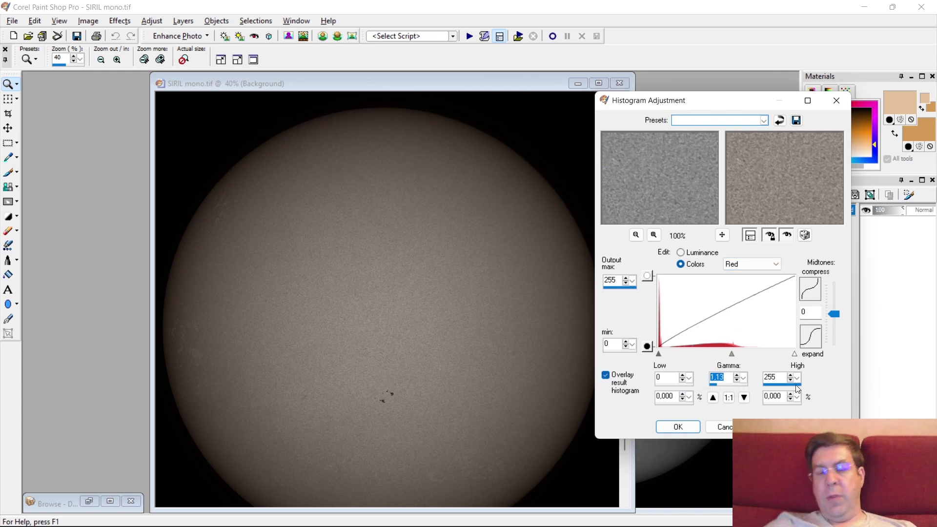
text(1)
key(Tab)
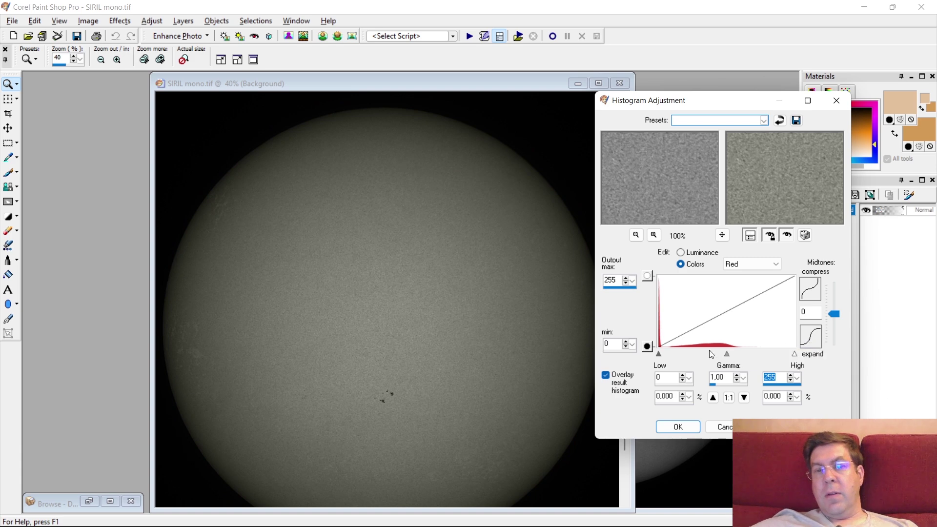
click(753, 264)
click(754, 282)
click(752, 264)
click(746, 291)
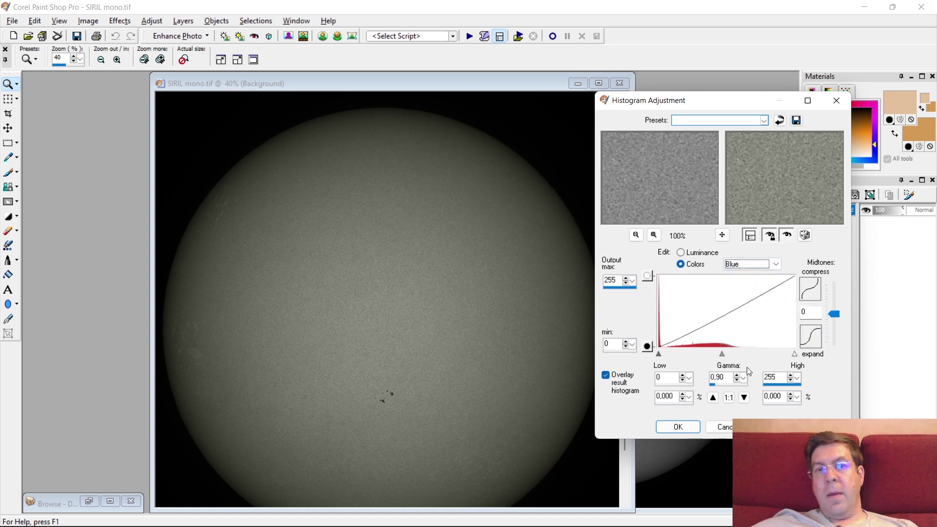
click(728, 380)
text(1)
key(Tab)
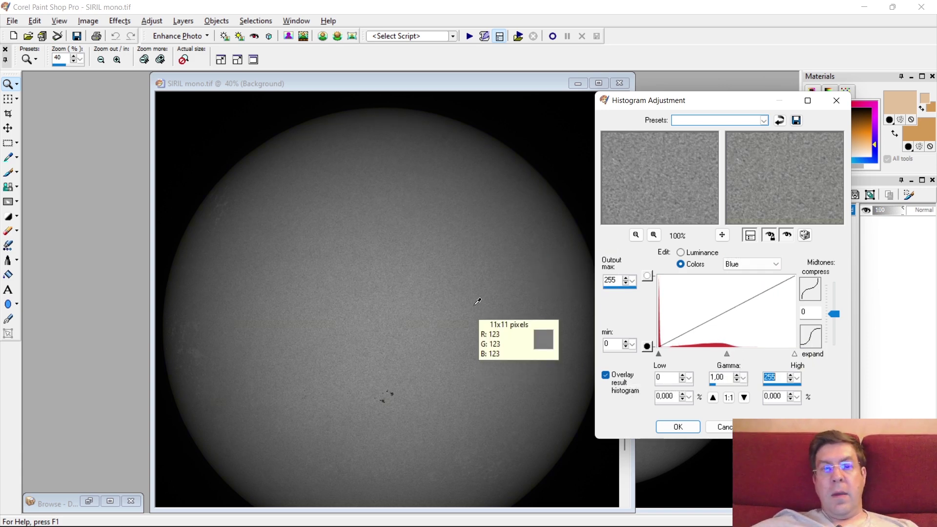
click(472, 88)
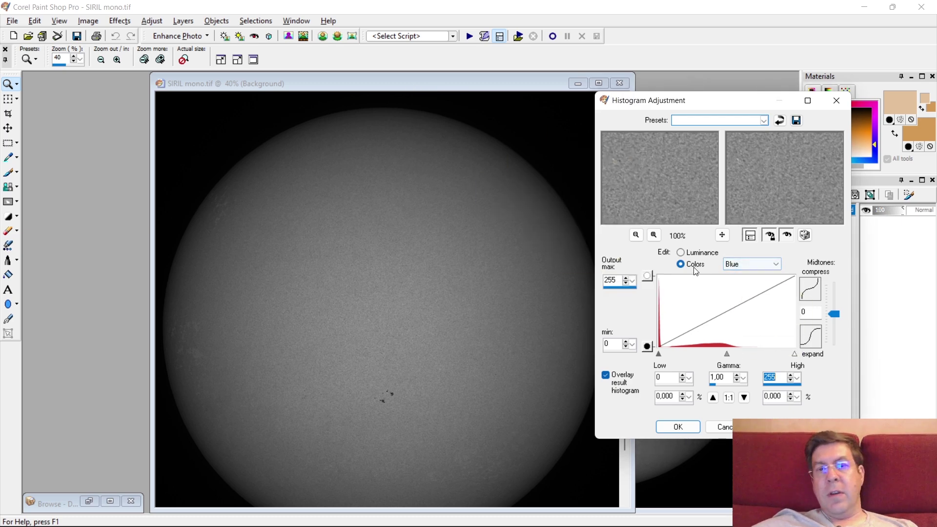
- Lower the blue channel's gamma to 0.62 and raise the red channel's gamma to 1.32
click(731, 266)
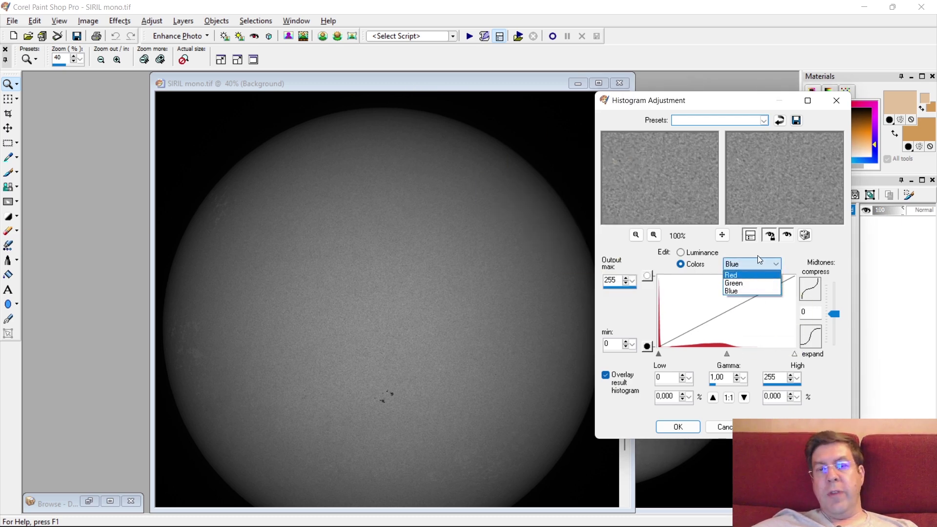
click(760, 290)
drag(726, 353, 707, 353)
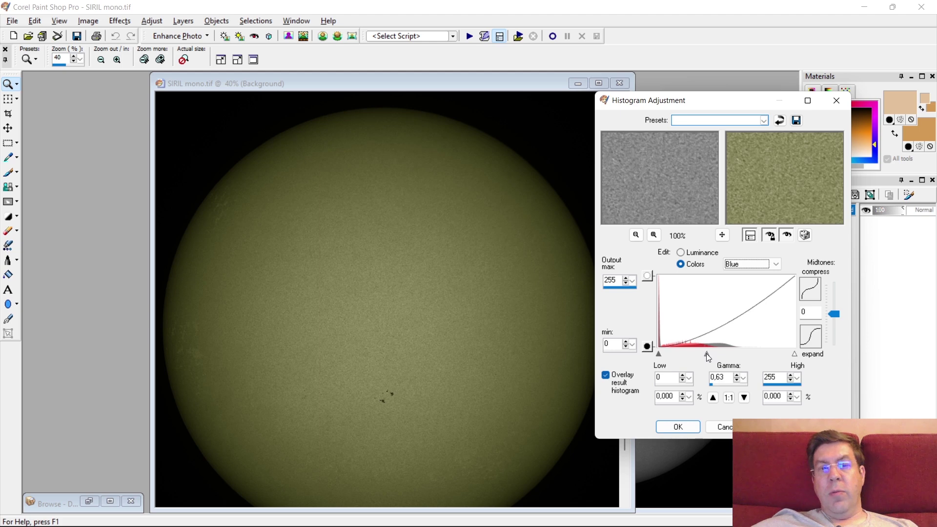
click(737, 264)
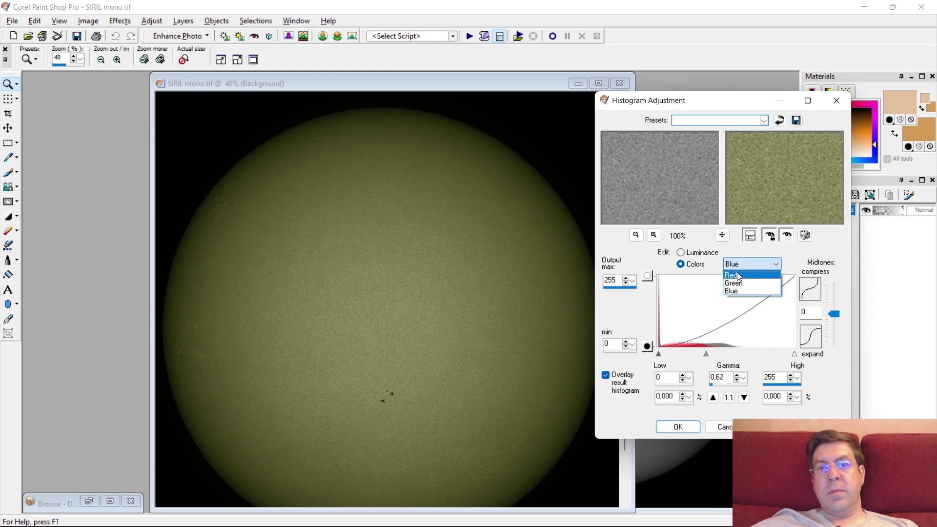
click(739, 275)
drag(730, 354, 738, 355)
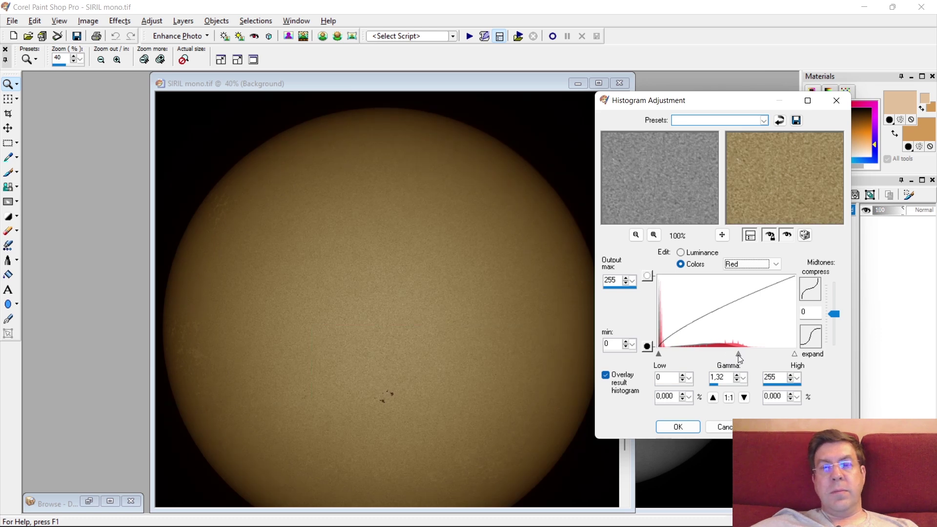
- Try a blue gamma of 0.76, compare it with the luminance preview, and reset the blue gamma to 1.00
click(737, 264)
click(731, 290)
mouse_move(707, 352)
mouse_down()
mouse_move(697, 353)
mouse_move(714, 353)
mouse_up()
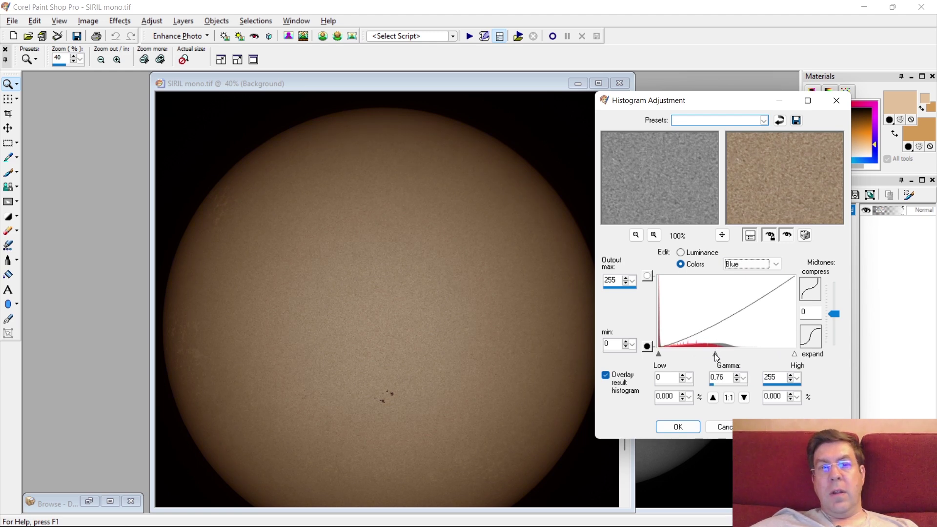
click(695, 252)
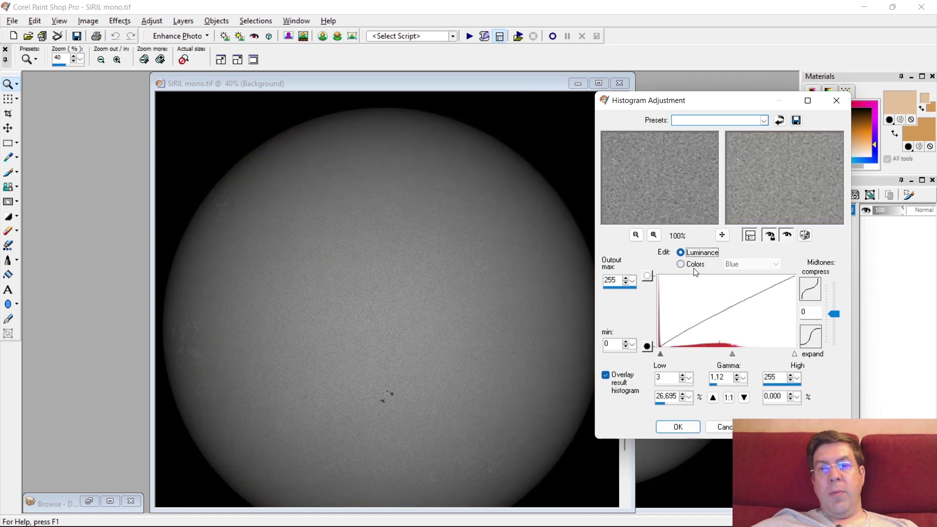
click(701, 267)
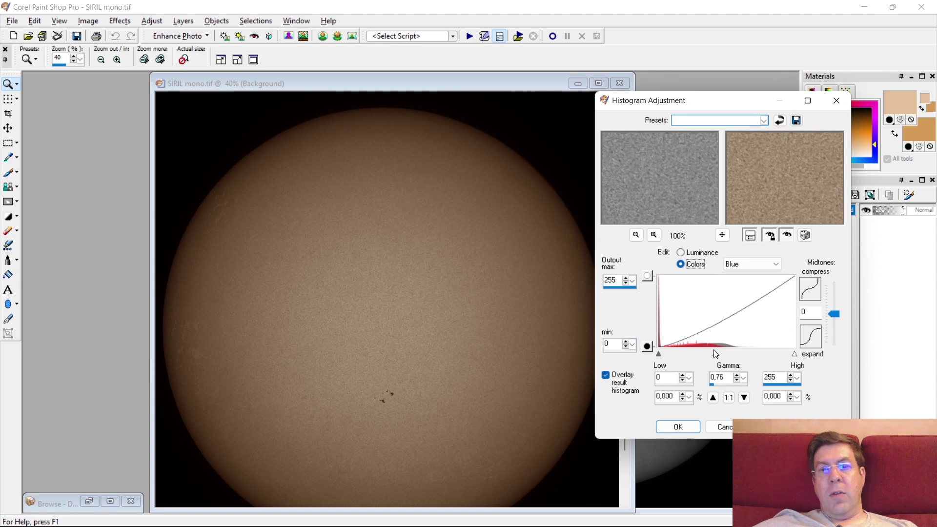
drag(713, 349, 713, 380)
text(1)
key(Tab)
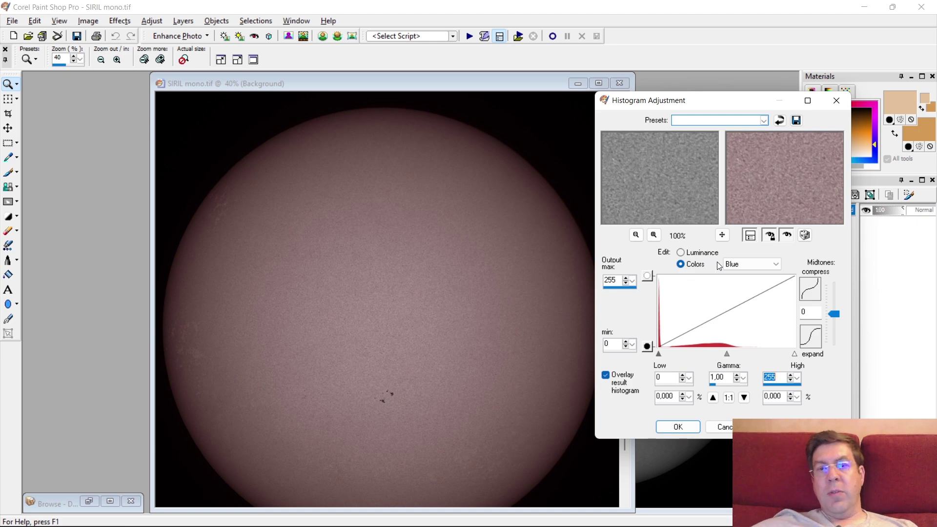
- Set the red channel's gamma to 1.53 and the green channel's gamma to 1.23
click(751, 264)
click(746, 291)
click(751, 263)
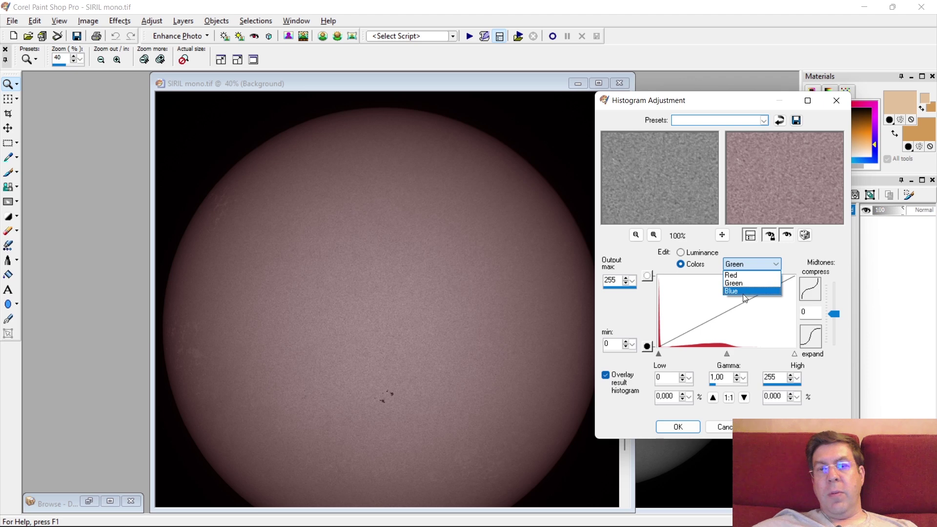
click(743, 276)
drag(738, 354, 750, 348)
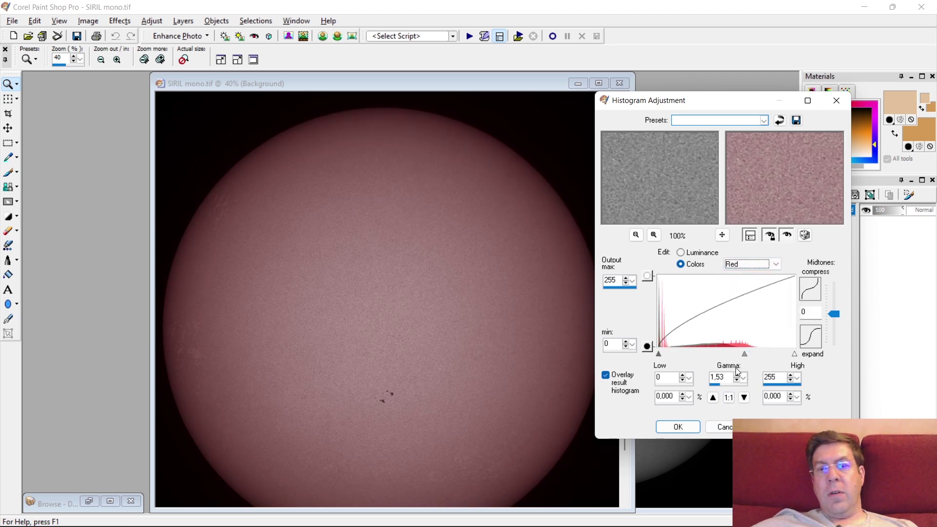
click(745, 265)
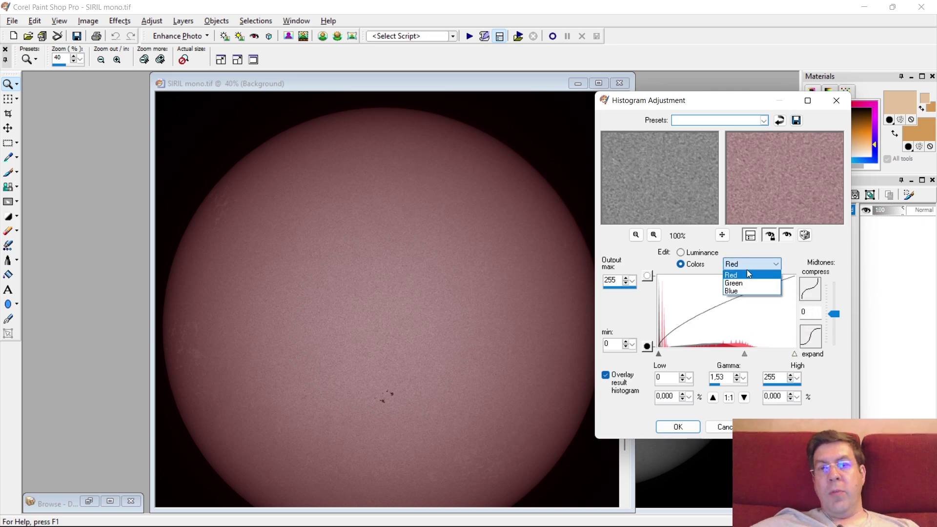
click(742, 283)
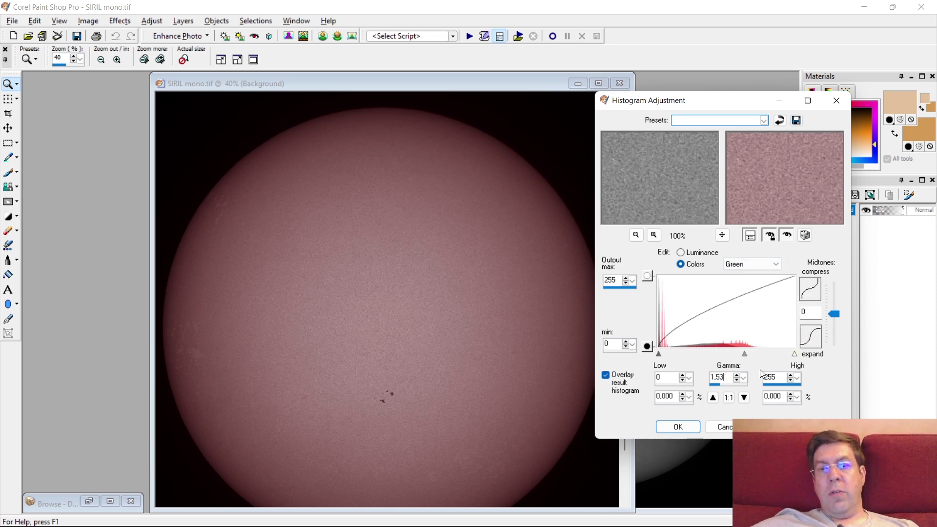
key(Tab)
drag(741, 350, 736, 353)
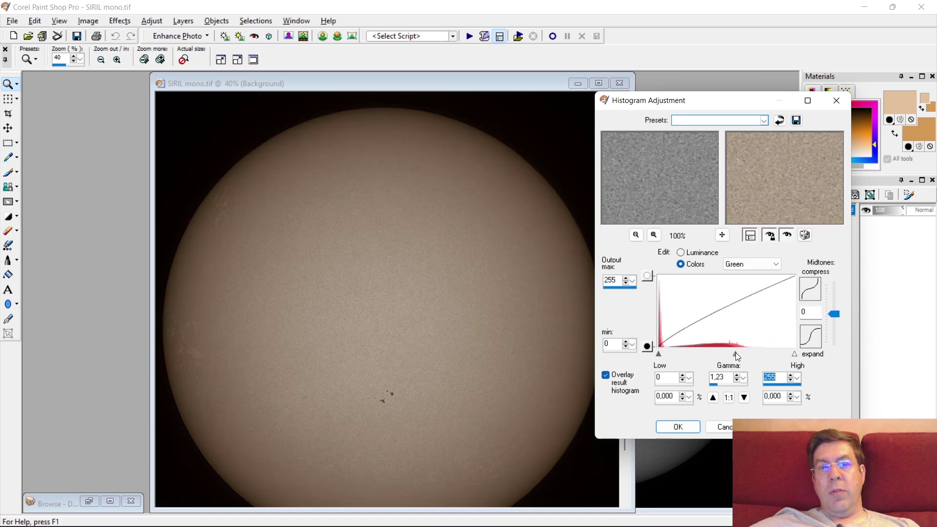
- Raise the red channel's gamma to 1.82 and apply the histogram adjustment to SIRIL mono.tif
click(733, 263)
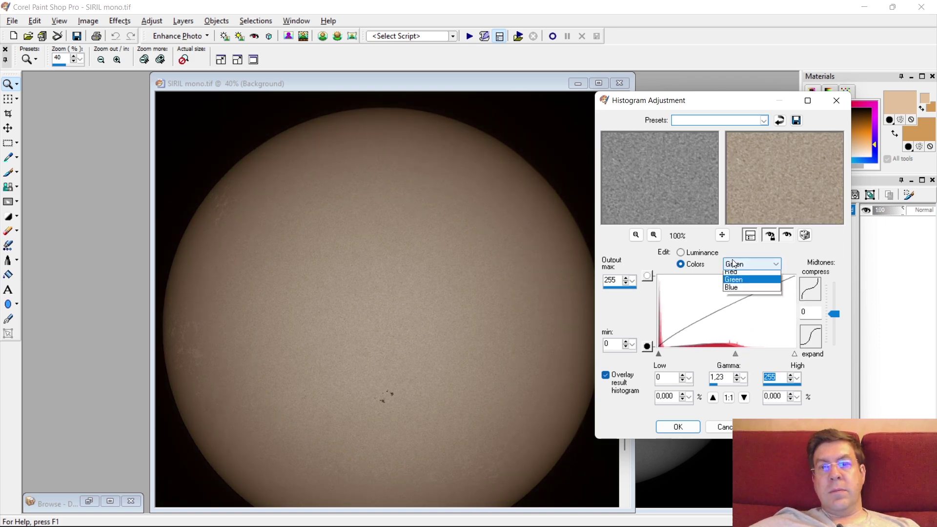
click(731, 285)
mouse_move(728, 353)
mouse_down()
mouse_move(712, 349)
mouse_move(751, 352)
mouse_up()
click(776, 264)
click(742, 273)
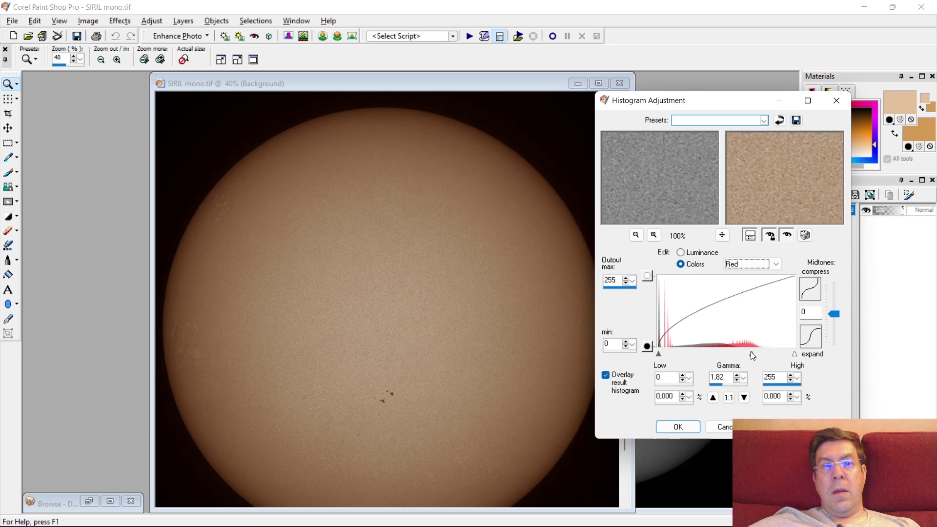
click(677, 427)
- Inspect the sunspots and limb of the colourised SIRIL mono.tif at 80%, and return the view to 40%
click(343, 314)
right_click(366, 273)
right_click(420, 415)
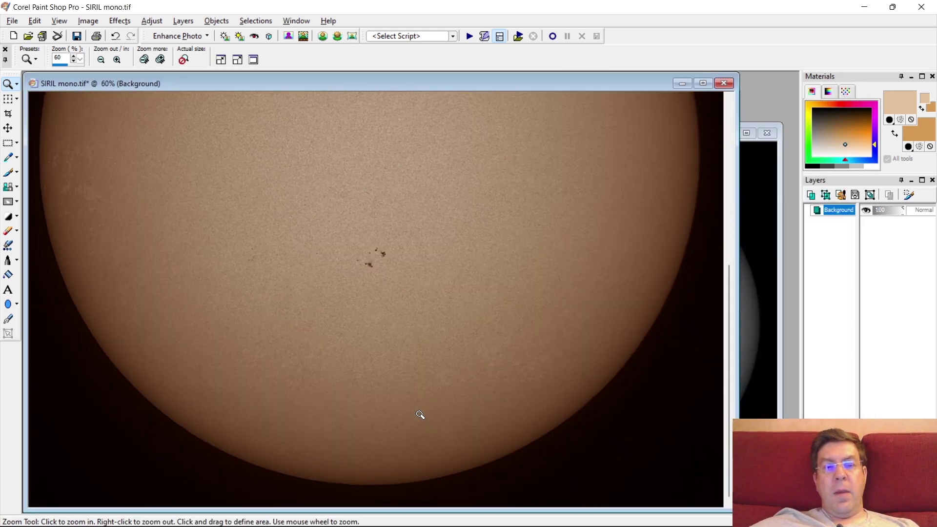
click(442, 478)
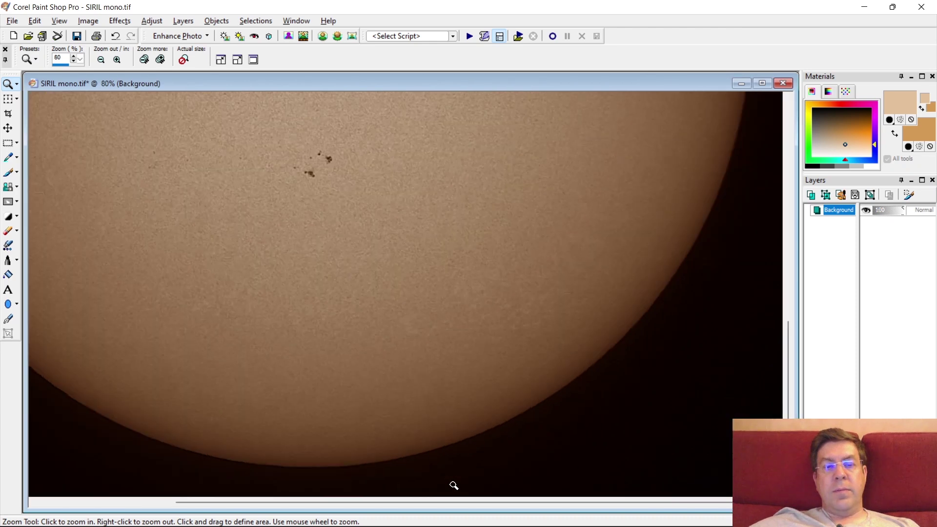
drag(458, 505, 305, 486)
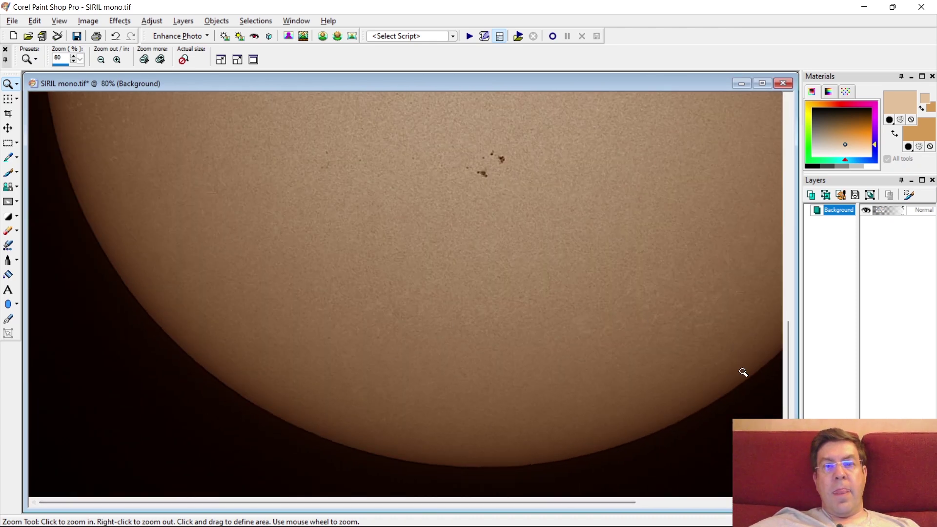
drag(789, 356, 794, 303)
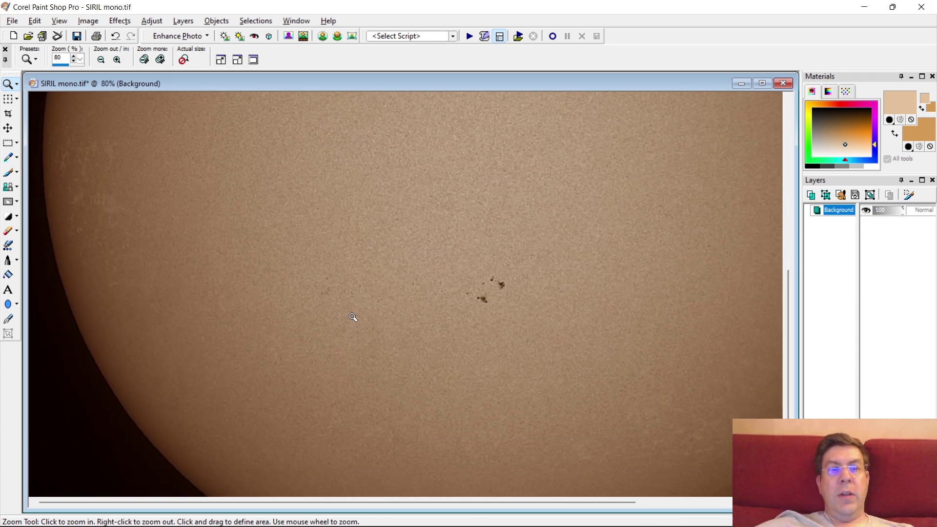
scroll(360, 237, down, 2)
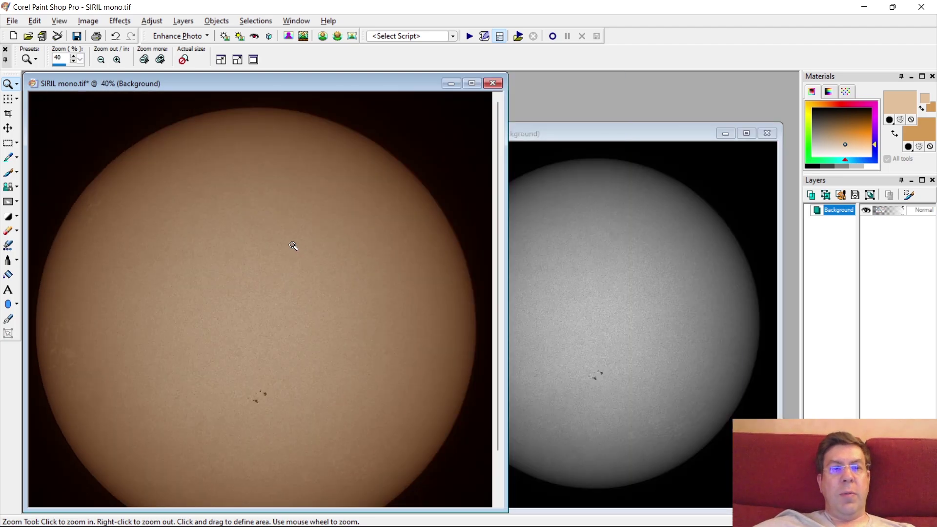
scroll(266, 224, down, 1)
scroll(266, 223, up, 1)
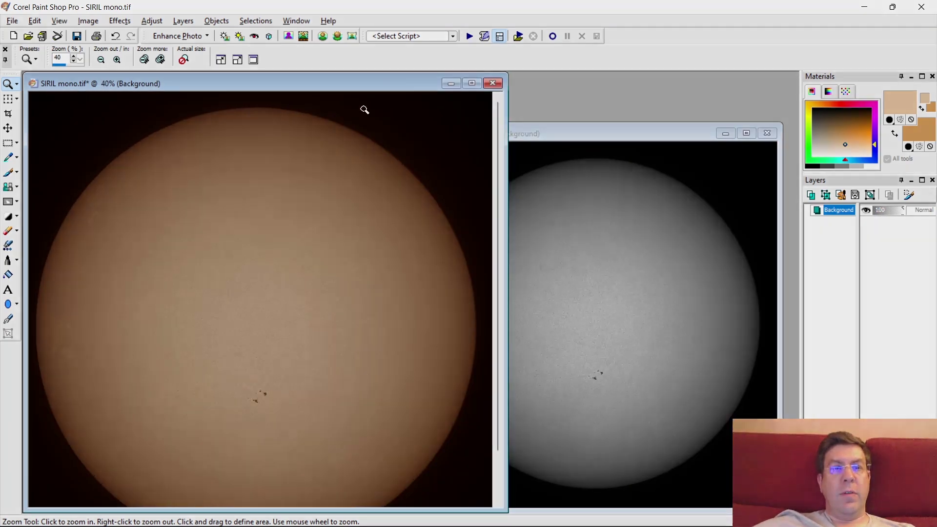